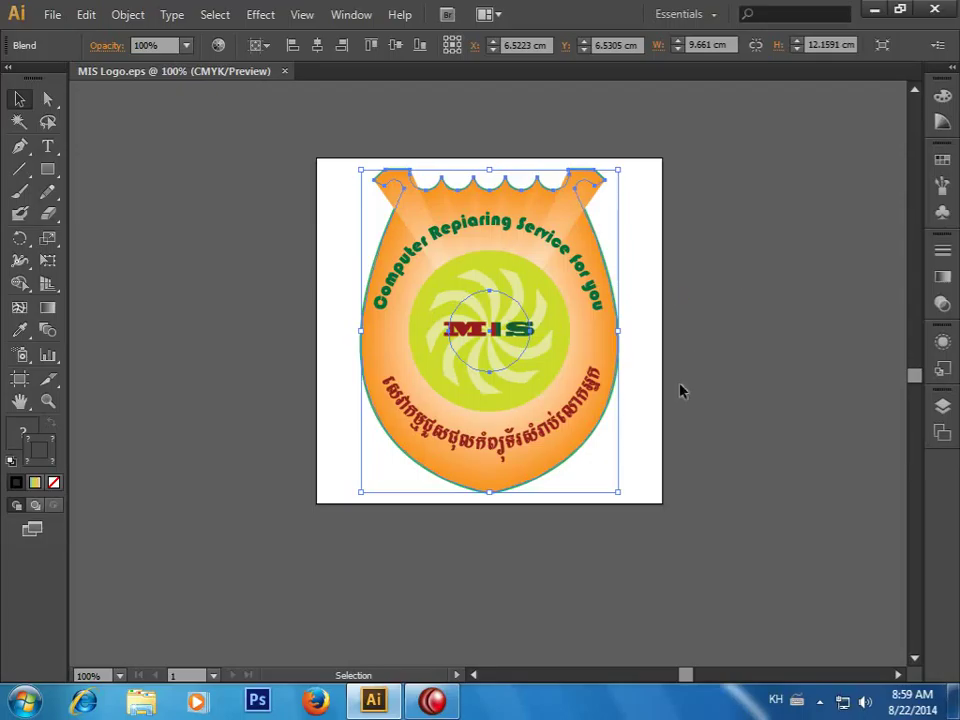
Select the MIS badge logo and check its context options
click(822, 702)
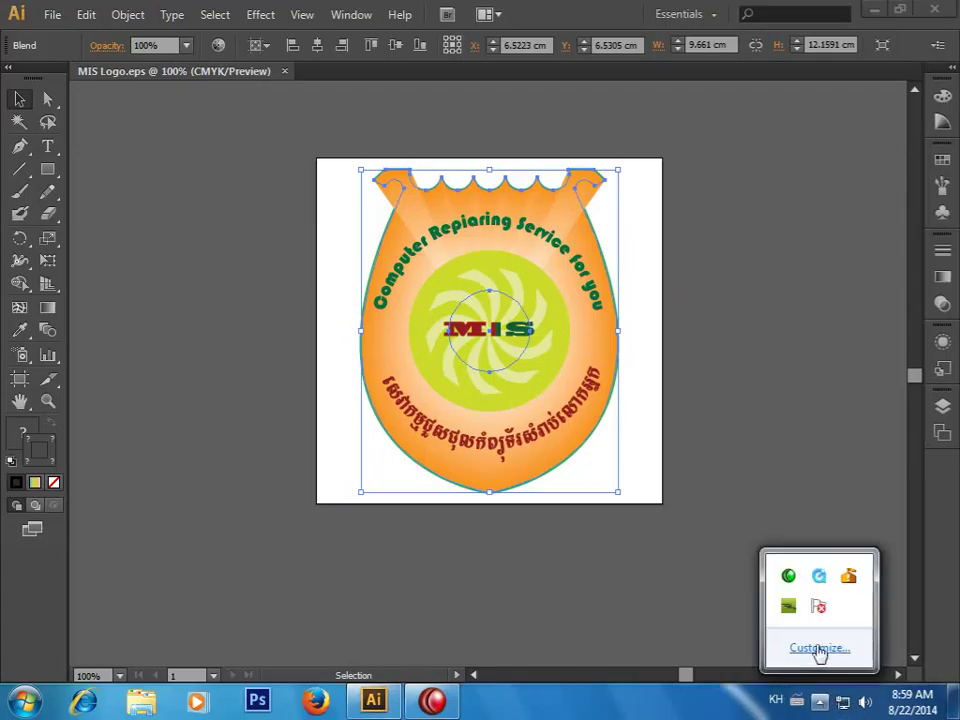
click(590, 520)
click(305, 325)
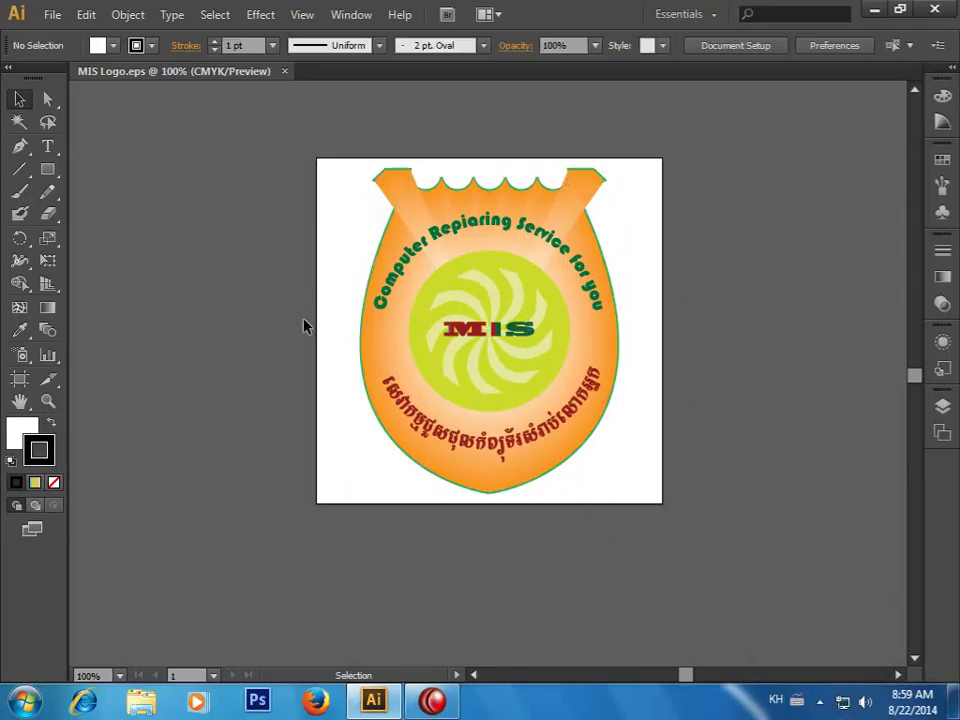
click(465, 238)
right_click(455, 227)
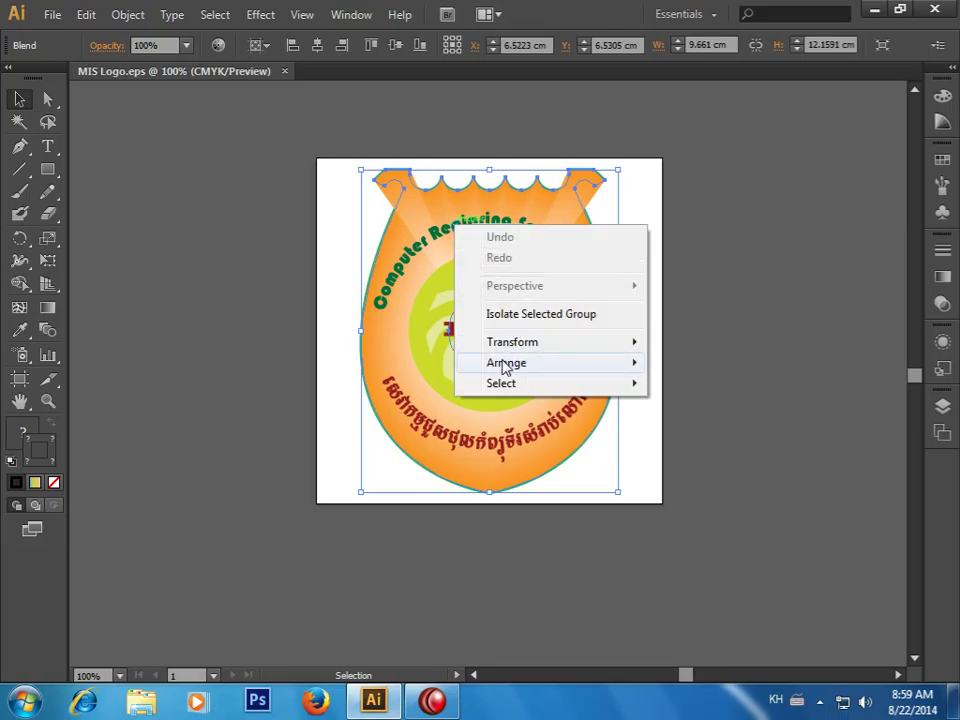
click(649, 199)
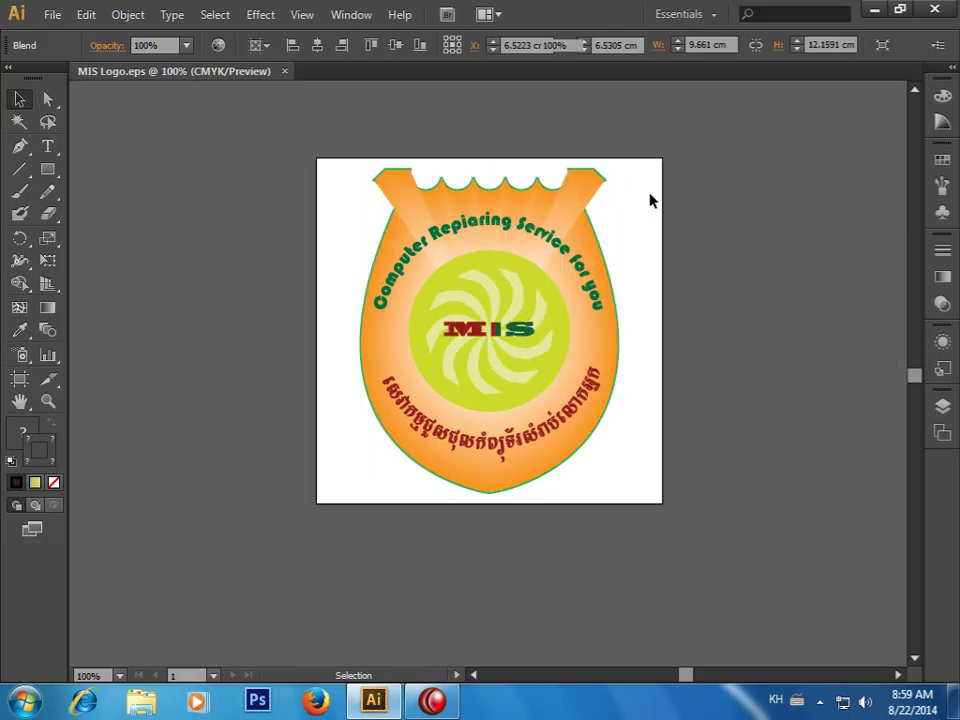
Move the circle-and-text group aside and drag the orange pot shape onto the artboard
mouse_move(514, 289)
mouse_down()
mouse_move(633, 295)
mouse_move(483, 295)
mouse_up()
click(705, 178)
mouse_move(705, 178)
mouse_down()
mouse_move(477, 340)
mouse_move(611, 339)
mouse_move(246, 330)
mouse_up()
click(373, 200)
drag(352, 204, 724, 204)
Undo the move and Alt-drag a copy of the pot shape onto the artboard
click(420, 250)
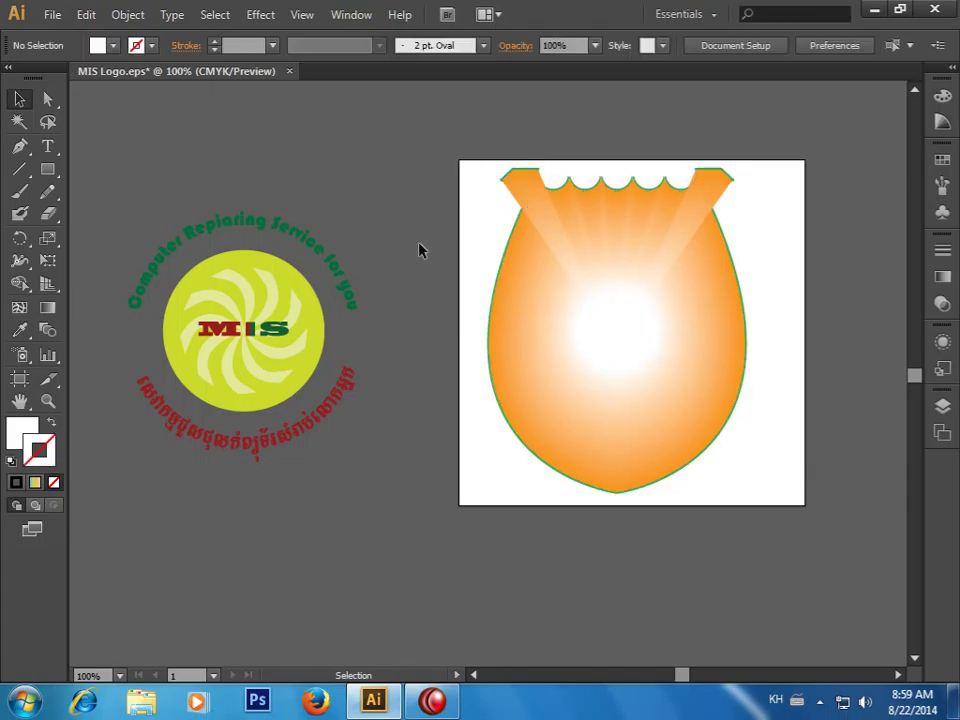
key(ctrl+z)
click(366, 195)
drag(345, 194, 698, 207)
Try isolating the copied pot group through its context menu, then exit
right_click(618, 214)
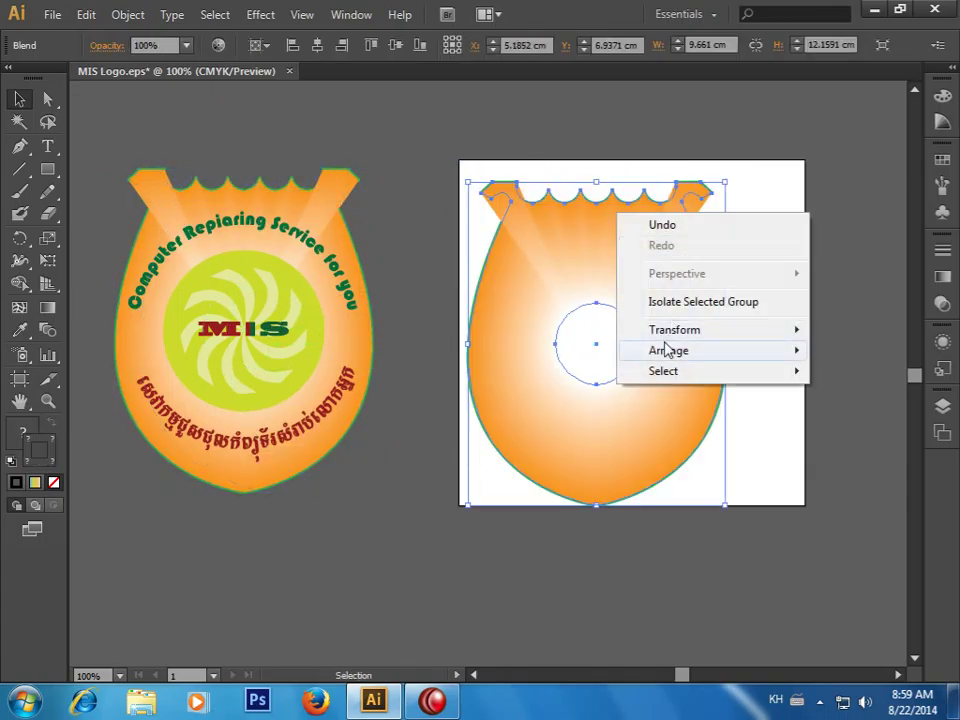
click(671, 308)
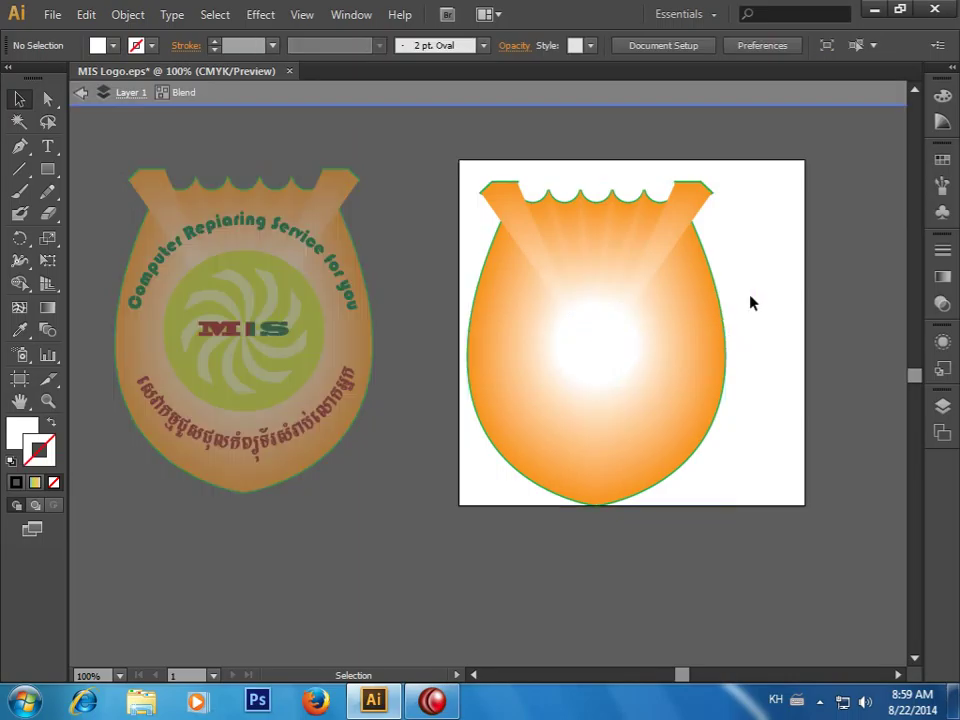
double_click(750, 302)
click(606, 349)
right_click(606, 345)
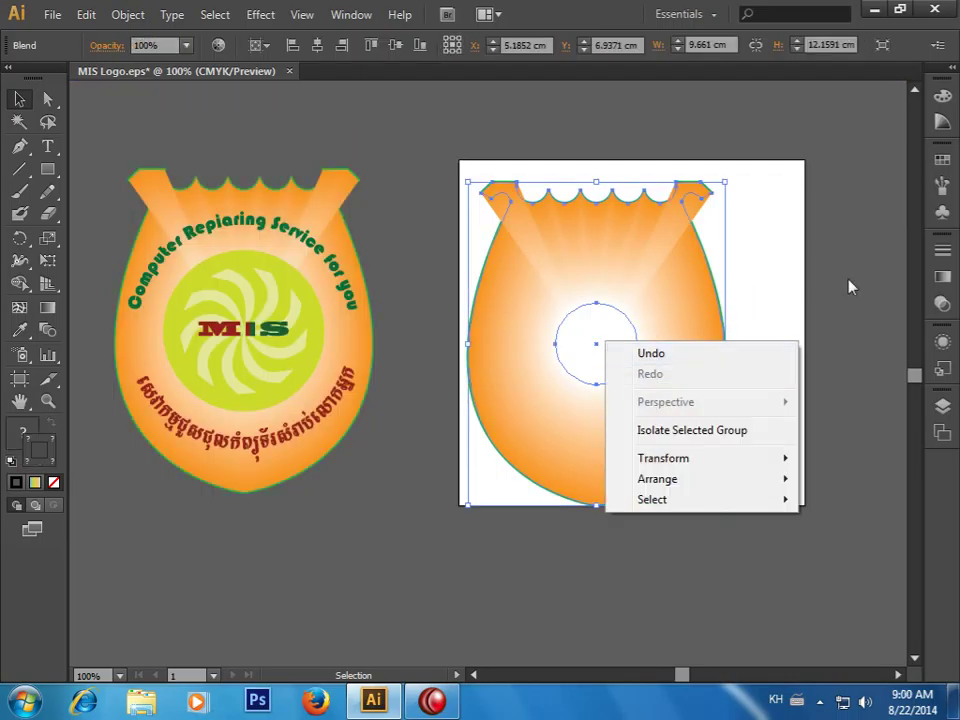
click(795, 286)
Select the inner white glow circle with Group Selection, delete it, and reposition the pot
click(47, 98)
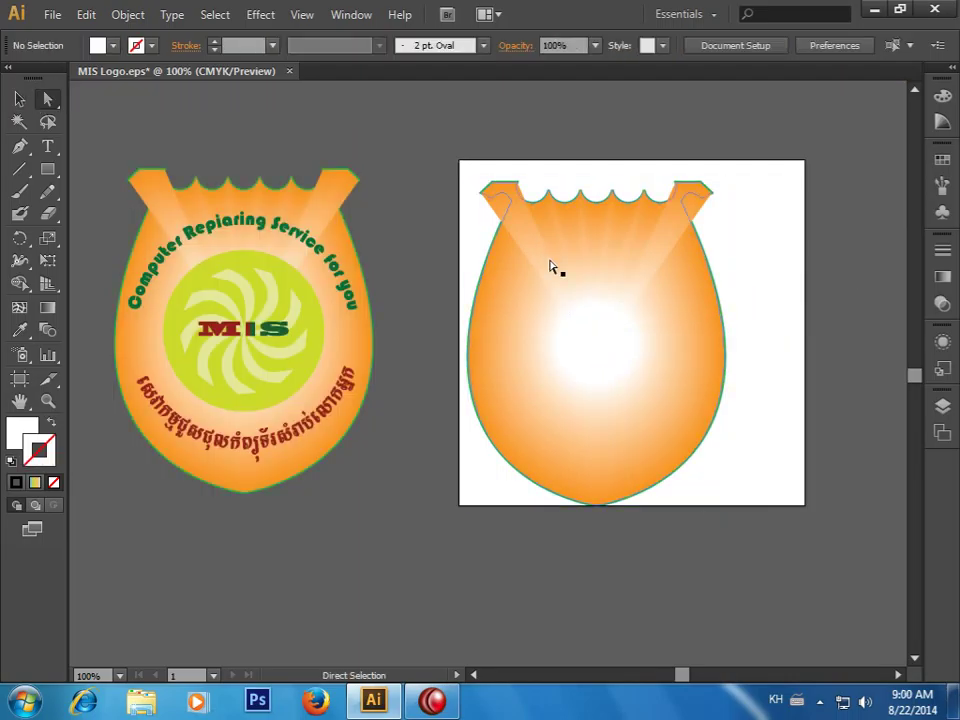
click(598, 304)
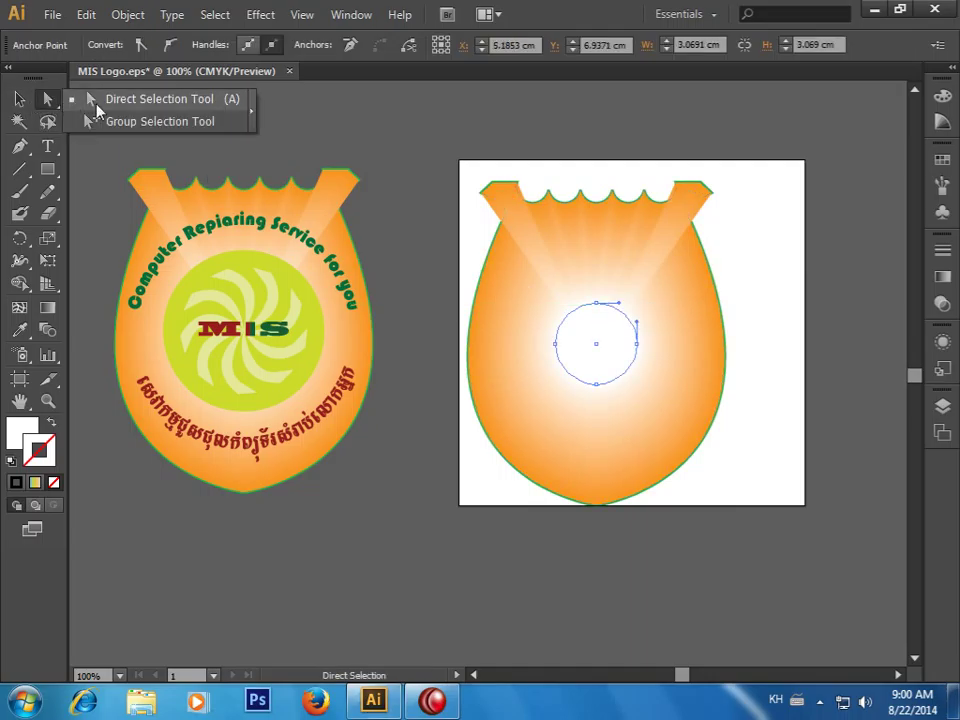
drag(57, 103, 110, 121)
click(555, 297)
click(617, 332)
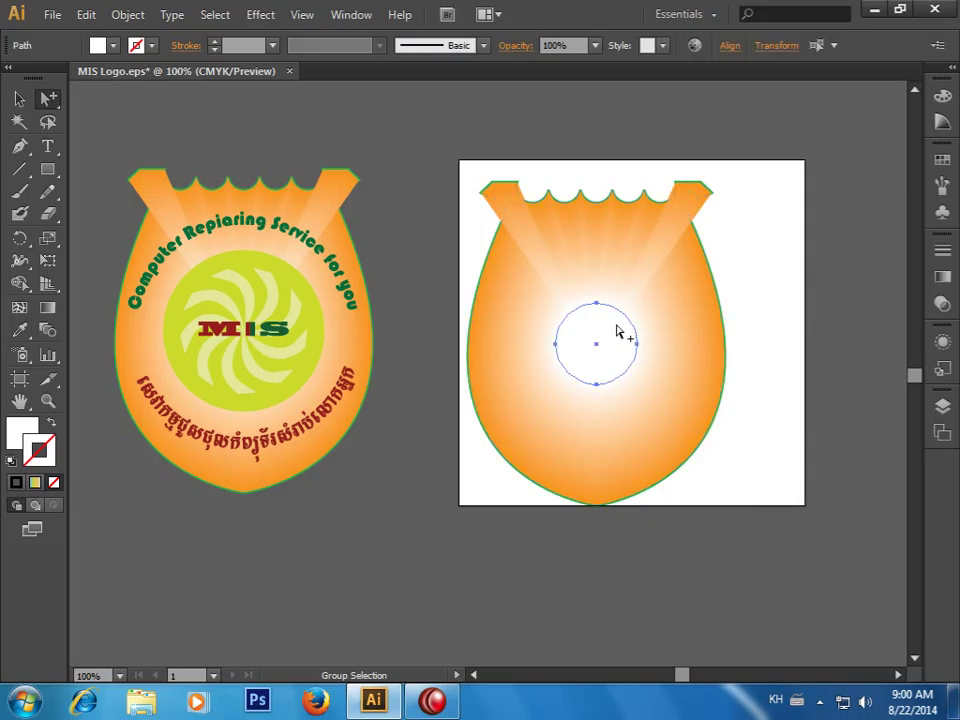
key(Delete)
mouse_move(566, 252)
mouse_down()
mouse_move(624, 250)
mouse_move(603, 260)
mouse_up()
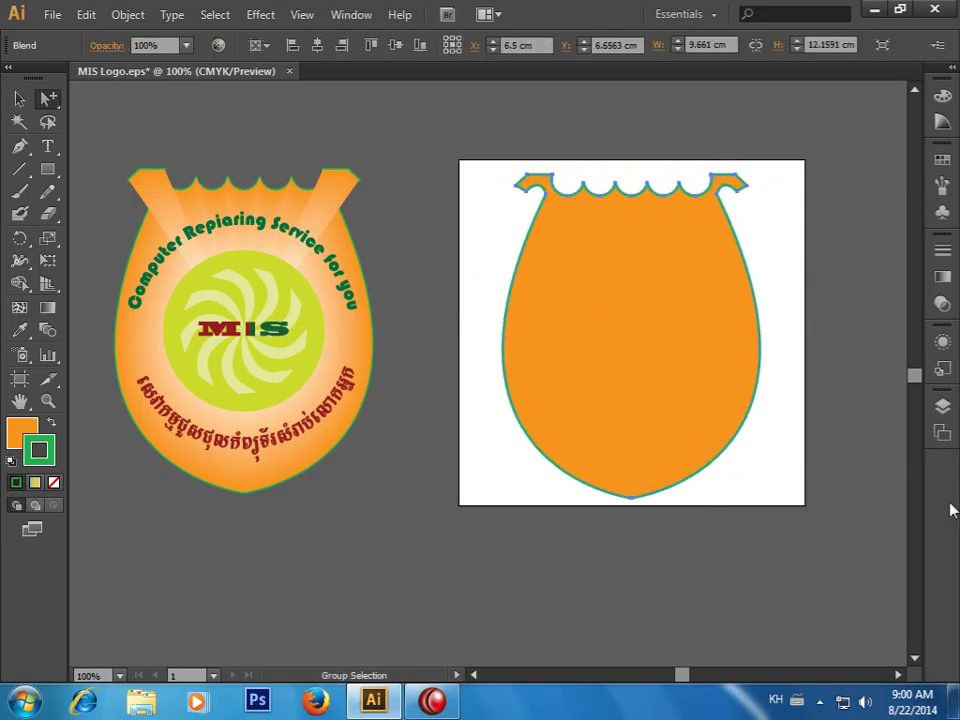
Create Layer 2 from the Layers panel, then zoom onto the pot with the Pen tool ready
click(942, 406)
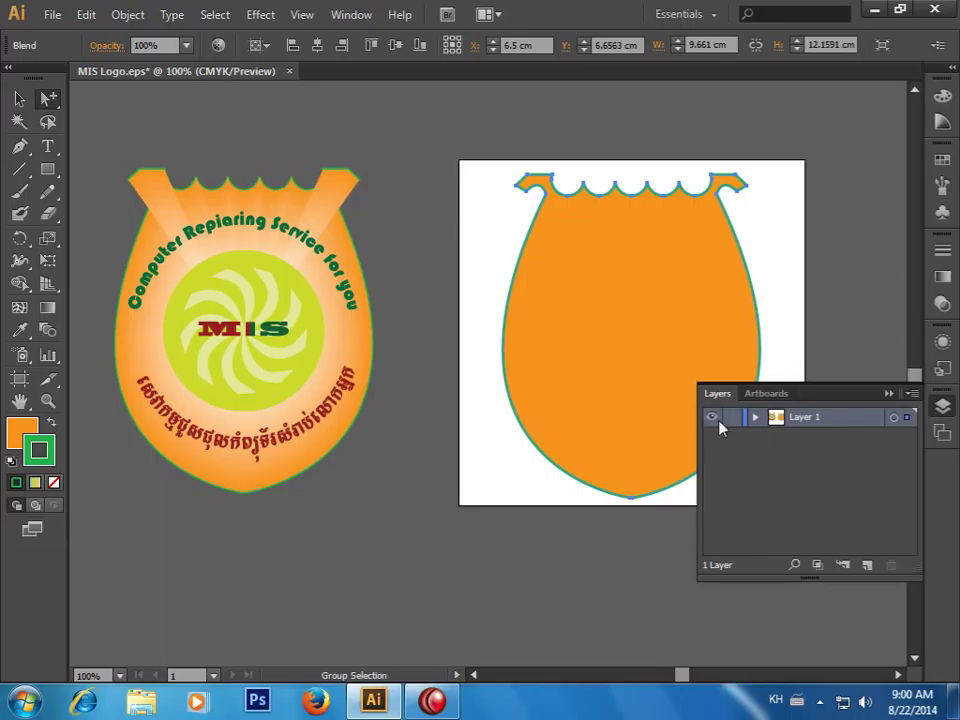
click(864, 565)
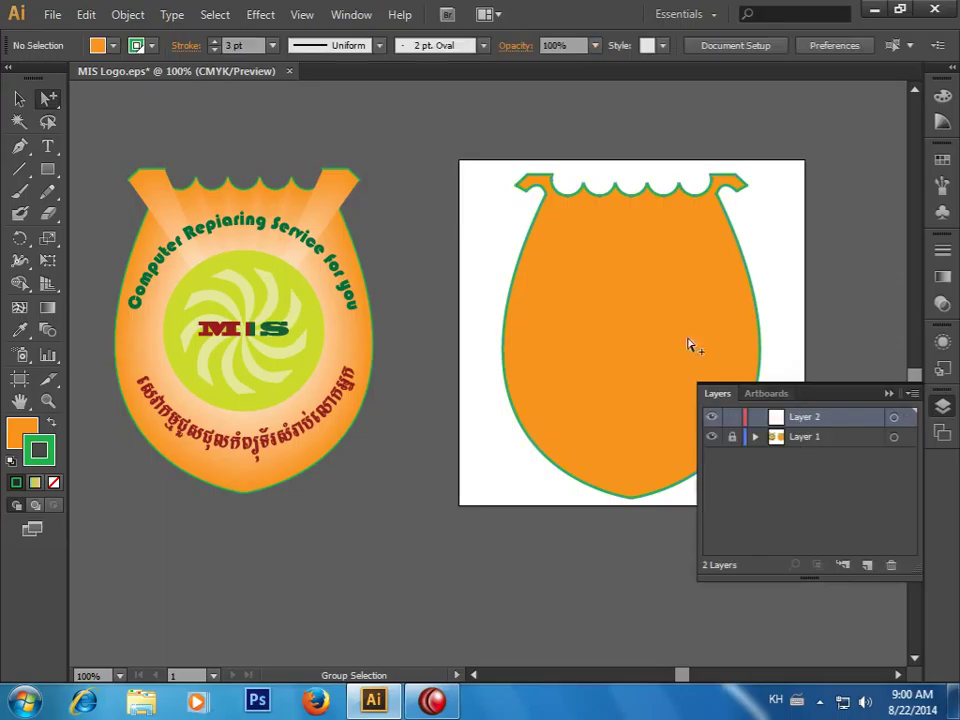
drag(538, 287, 390, 293)
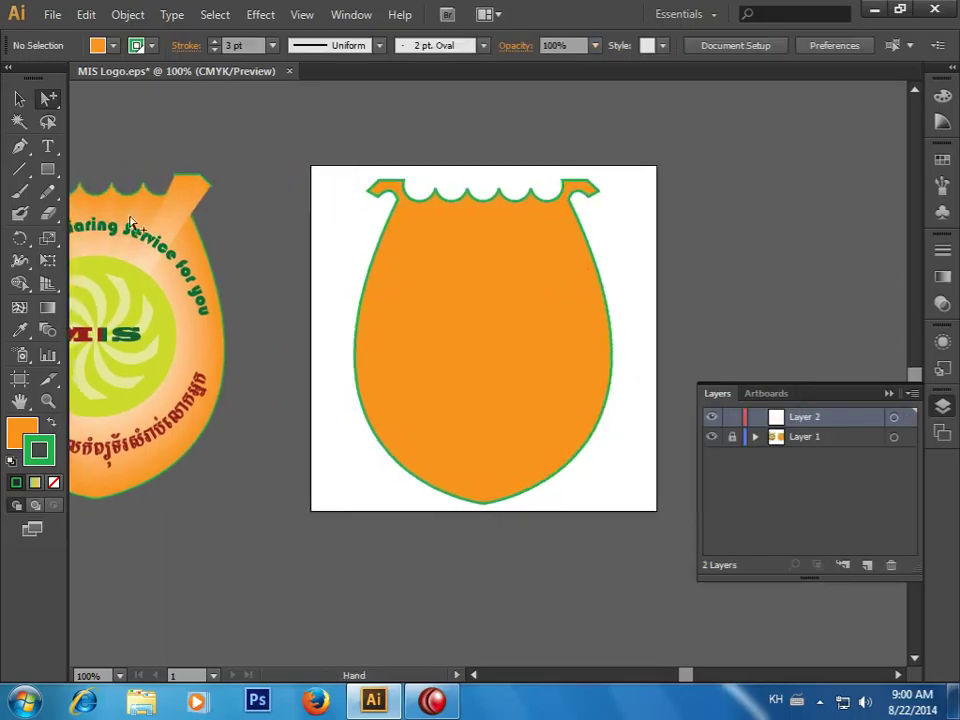
key(p)
click(464, 261)
mouse_move(464, 261)
mouse_down()
mouse_move(561, 392)
mouse_move(450, 315)
mouse_up()
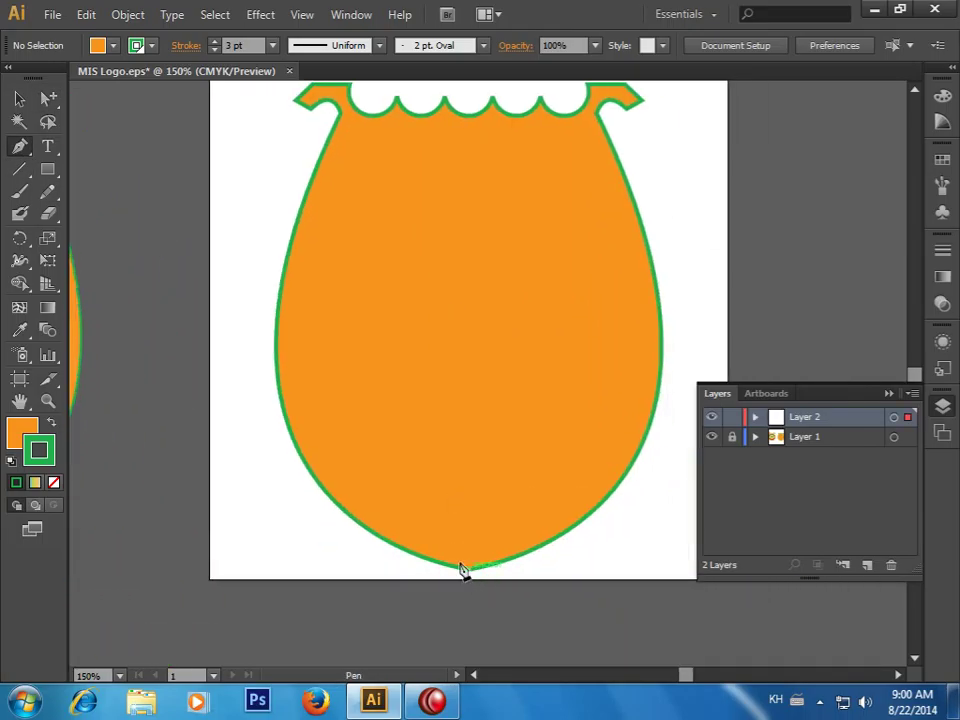
Start a pen path at the pot's bottom point with Fill None and CMYK Red stroke
click(470, 569)
click(113, 45)
click(12, 77)
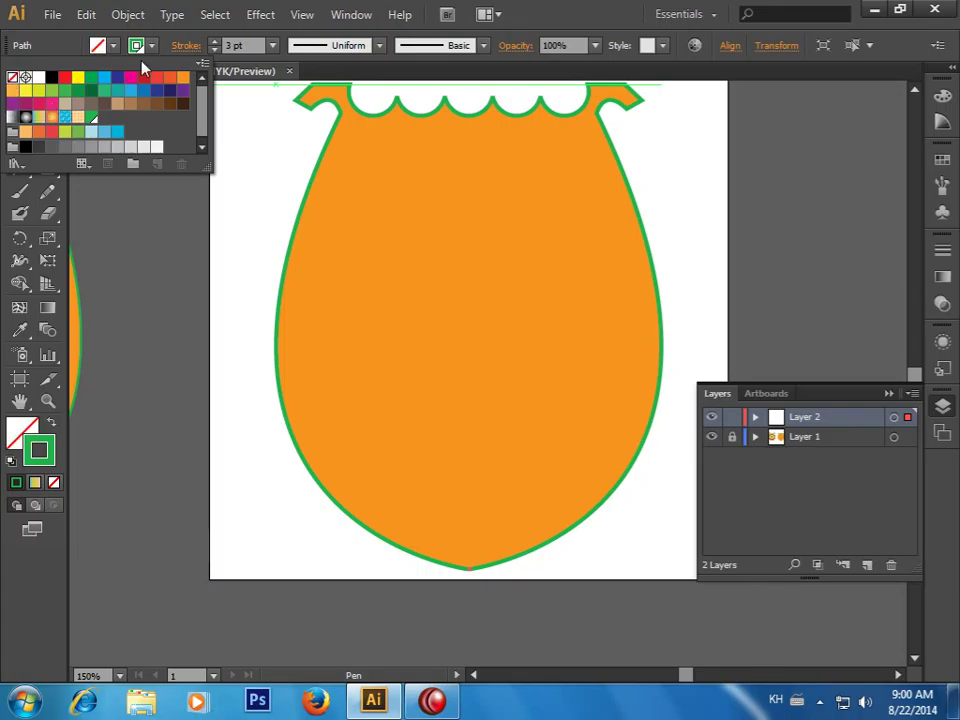
click(136, 45)
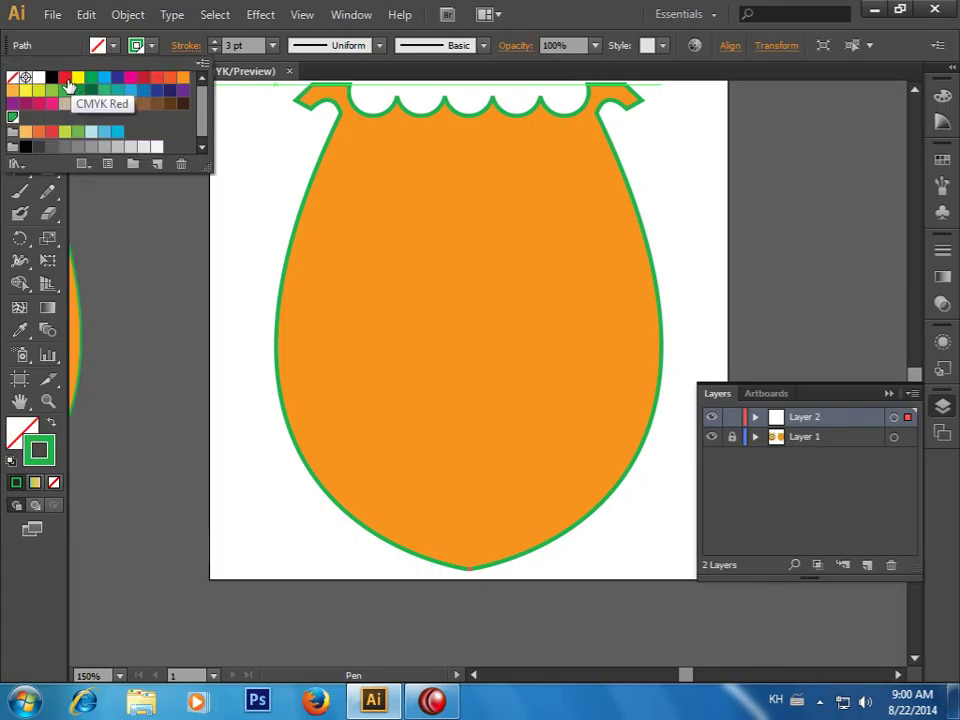
click(78, 78)
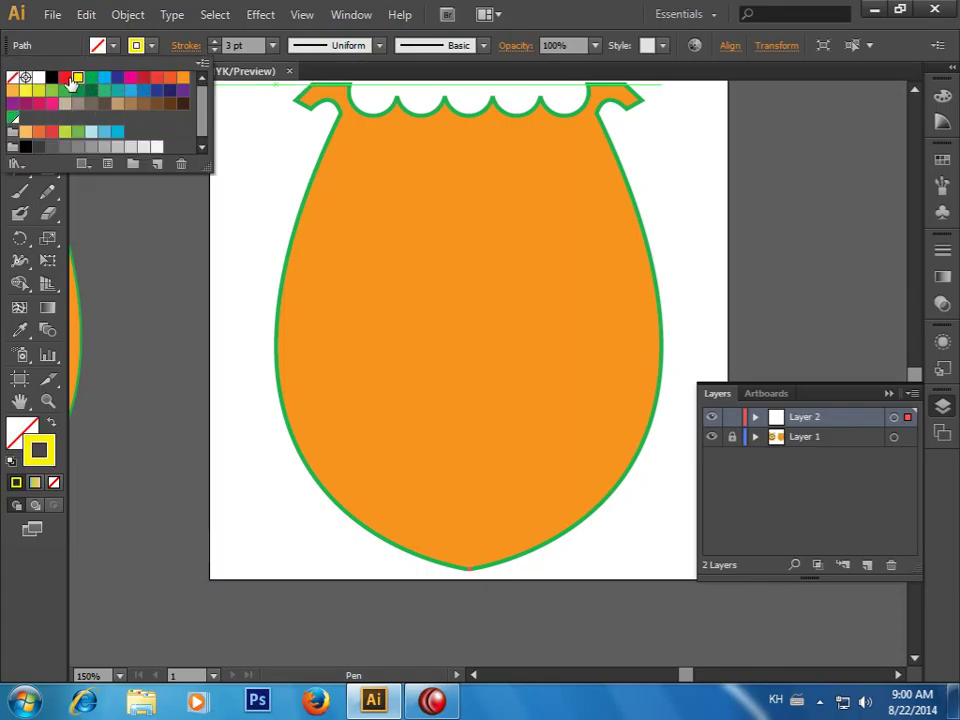
click(65, 78)
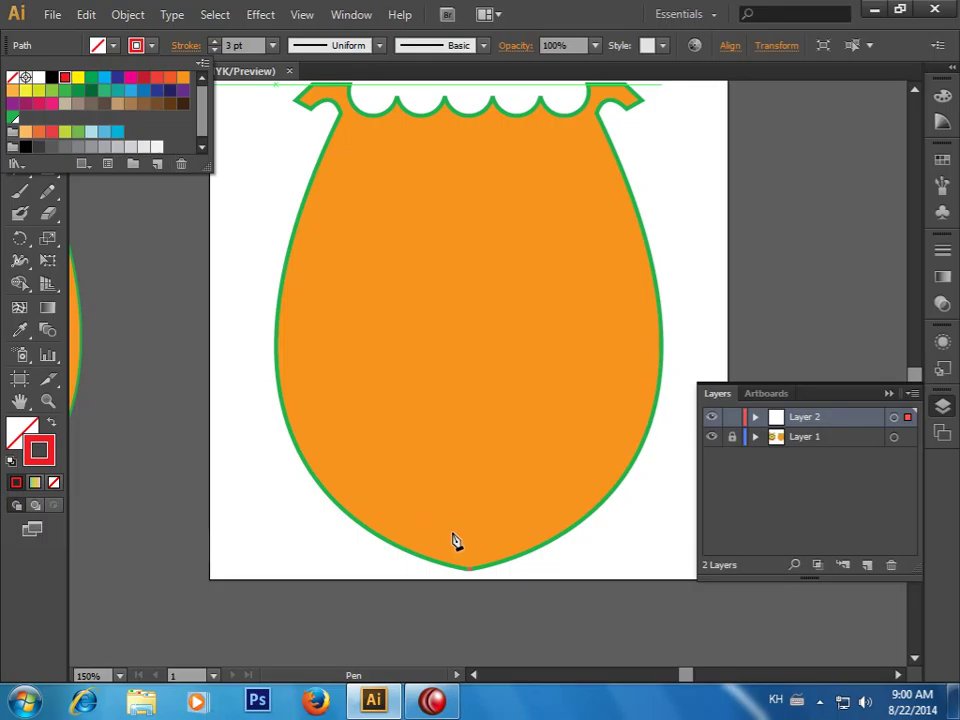
click(287, 410)
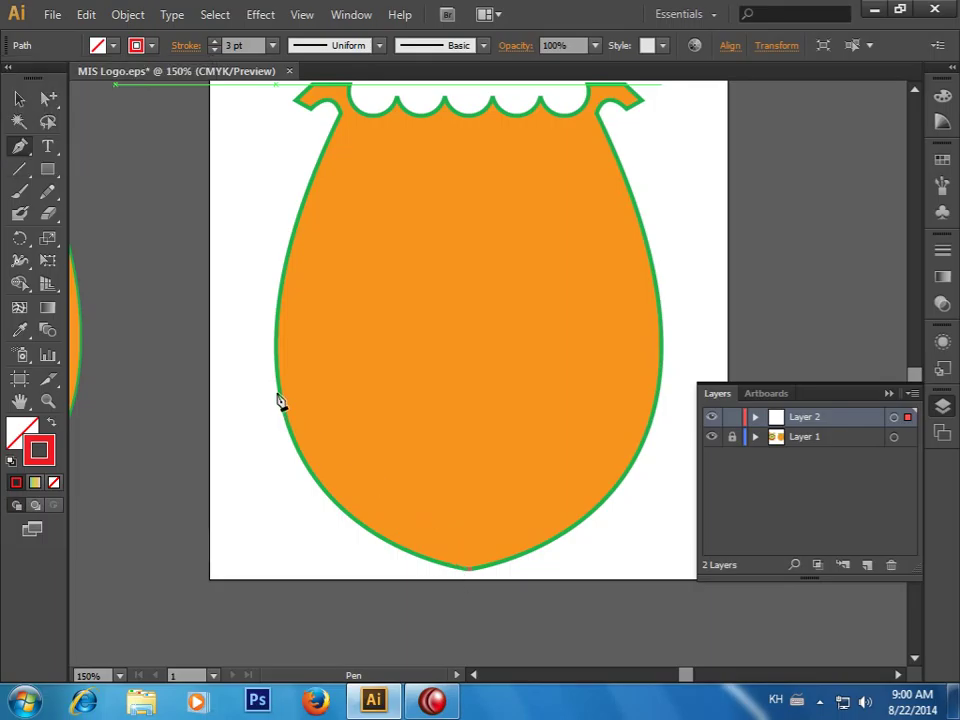
Restart the path at the pot's bottom point and add curved anchors up its left edge
key(ctrl+z)
click(470, 570)
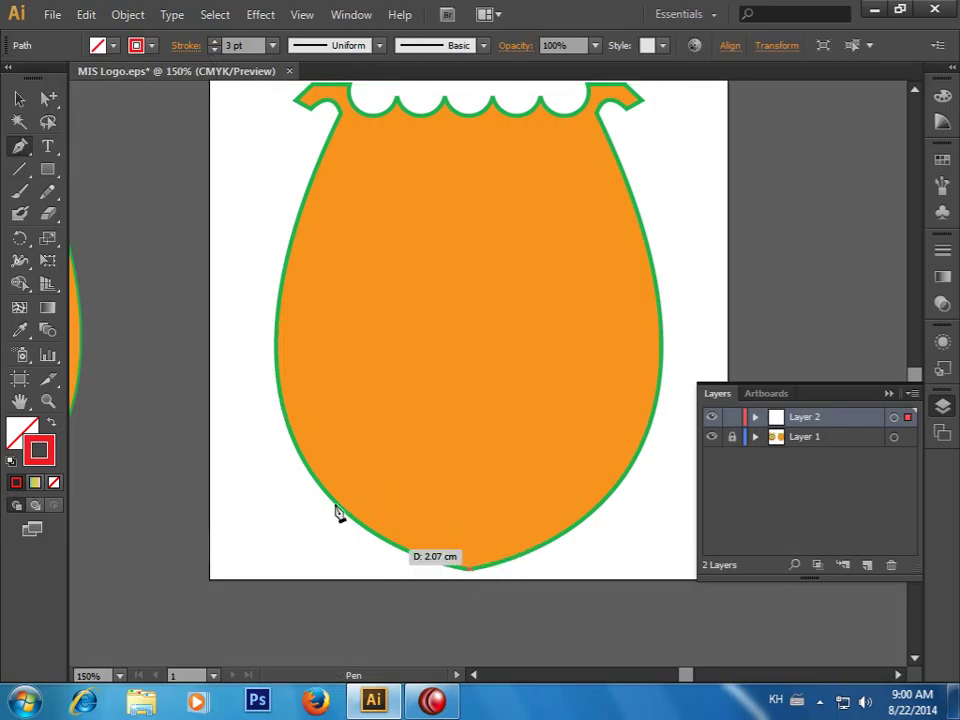
drag(278, 296, 311, 155)
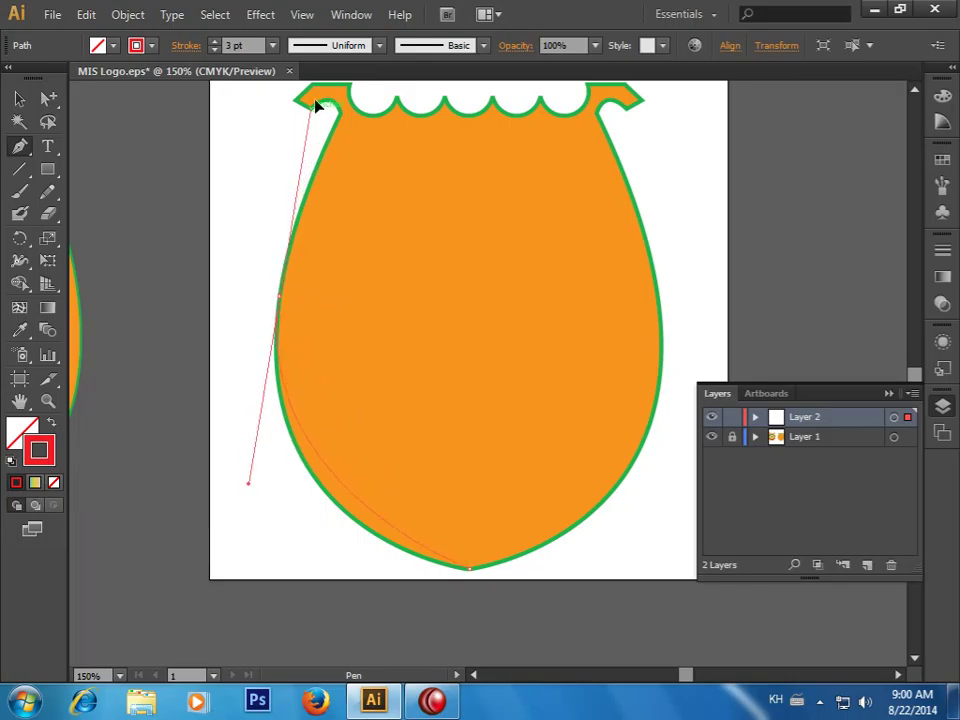
drag(311, 155, 322, 204)
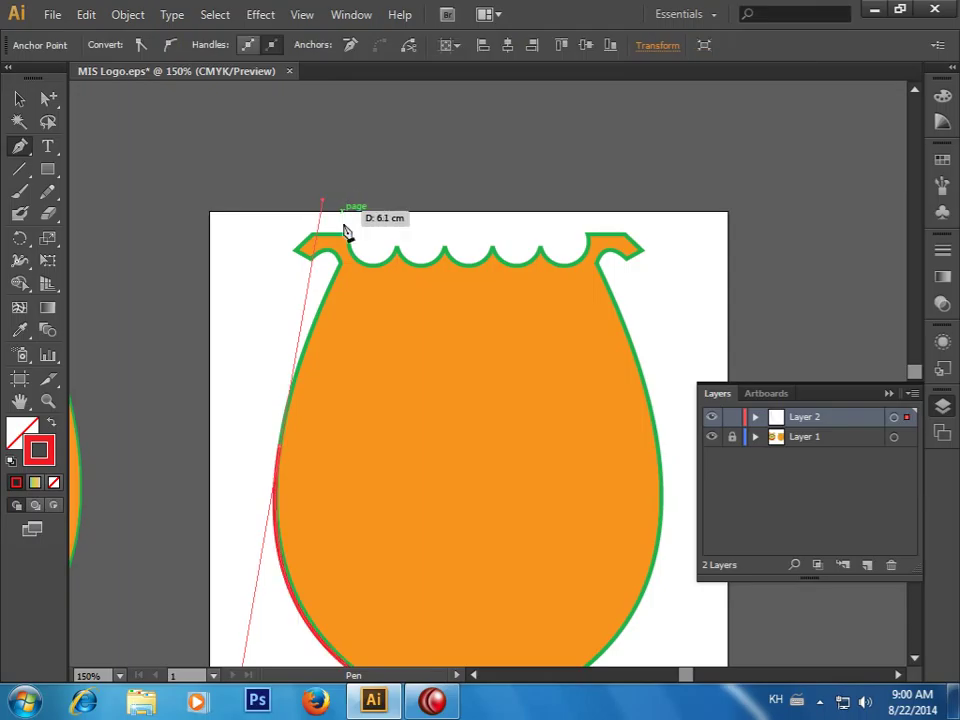
click(340, 264)
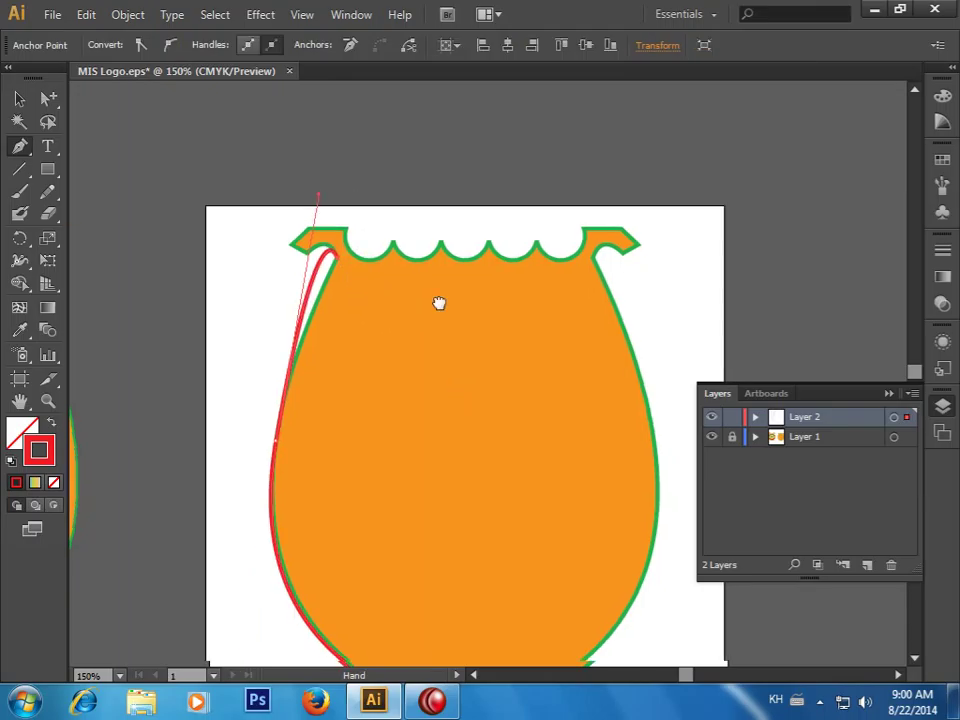
Undo the anchor near the top-left notch and pan the view up to the scalloped rim
scroll(440, 290, down, 5)
key(ctrl+z)
scroll(390, 340, up, 4)
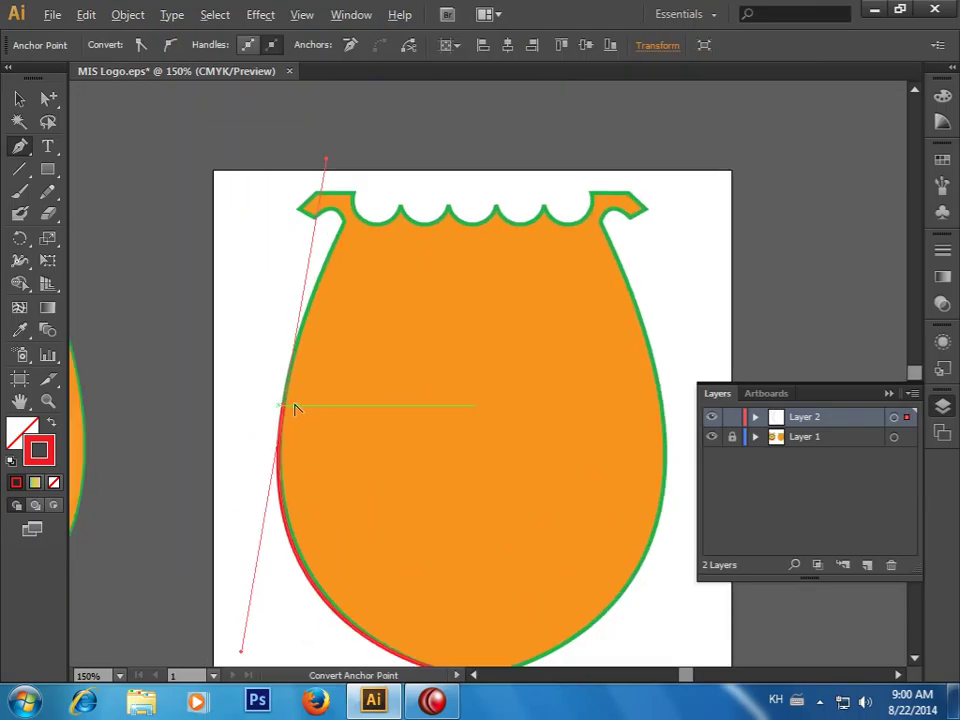
key(alt)
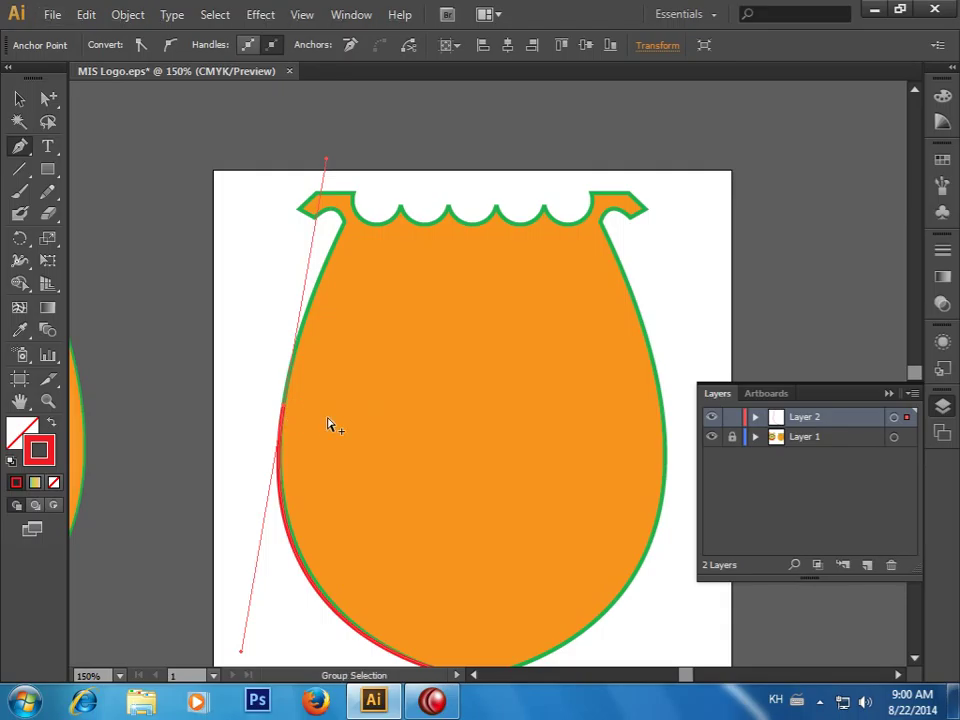
ctrl+click(331, 424)
drag(332, 418, 326, 321)
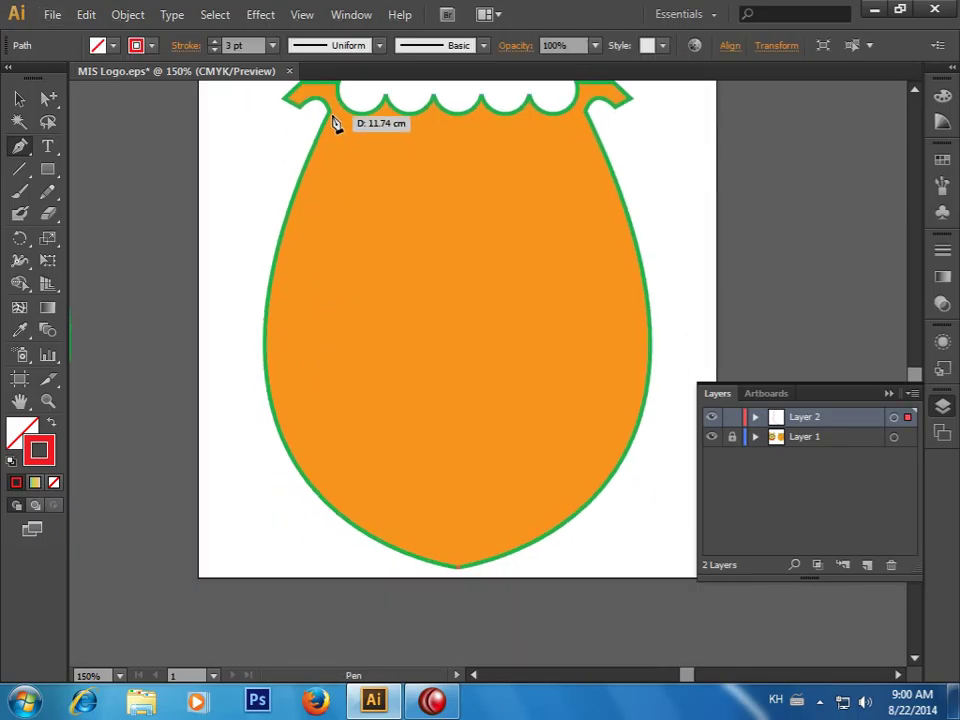
mouse_move(330, 128)
mouse_down()
mouse_move(358, 202)
mouse_move(459, 178)
mouse_up()
scroll(409, 334, down, 10)
drag(398, 261, 376, 536)
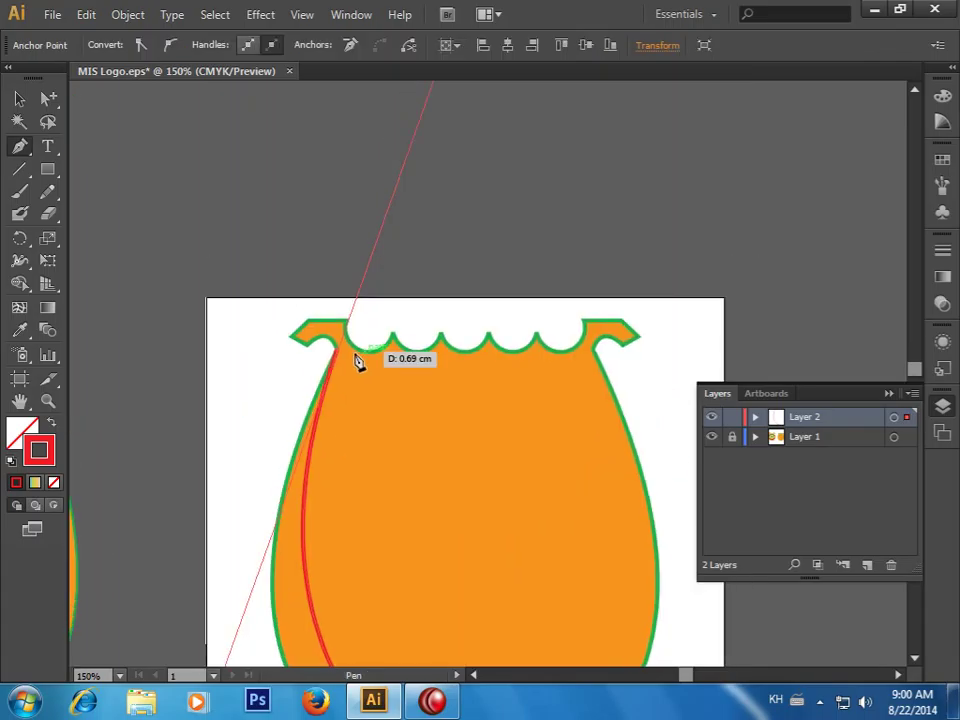
key(ctrl+space)
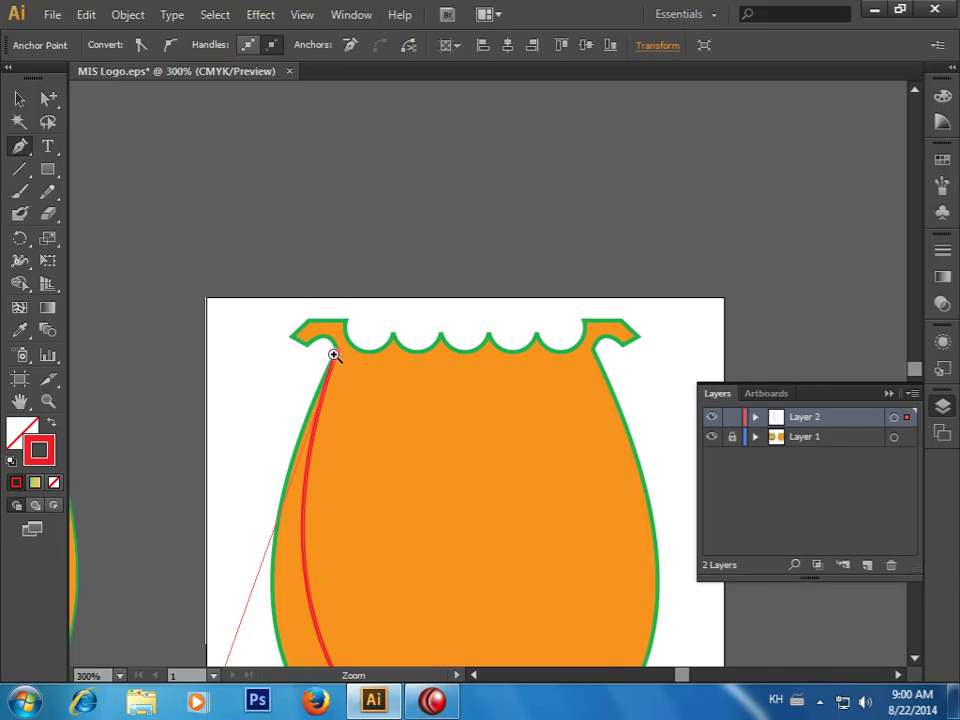
Zoom on the top-left corner and place corner anchors around the pot's lip
drag(333, 355, 462, 411)
click(462, 411)
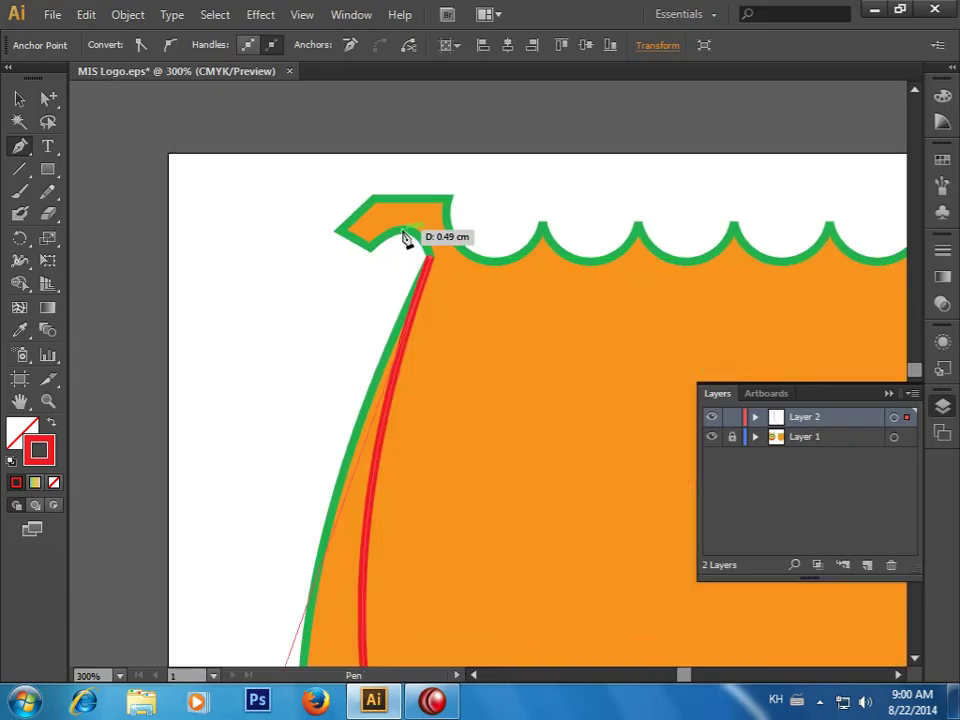
drag(370, 247, 336, 289)
click(371, 248)
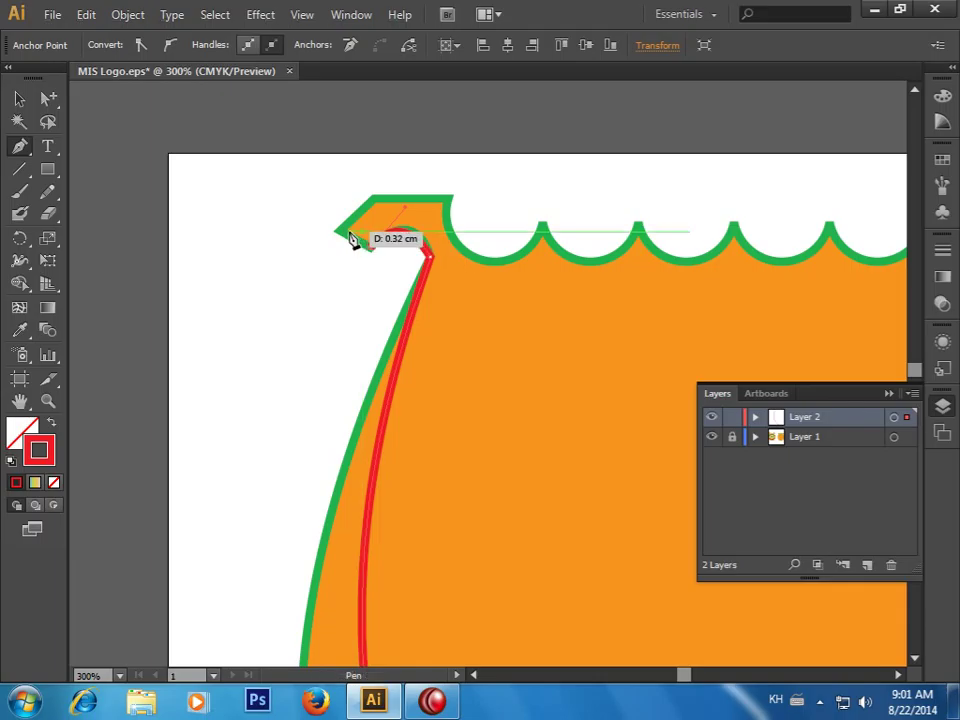
click(336, 231)
click(371, 198)
click(445, 198)
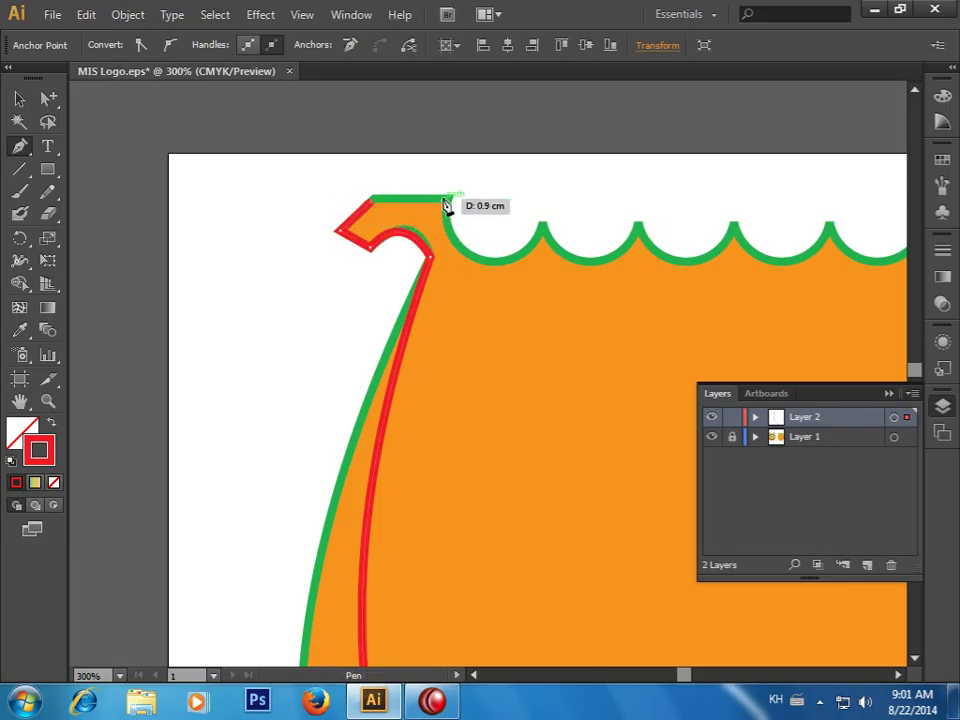
Curve the path through the first two scallops, making each peak a sharp corner
drag(545, 223, 608, 154)
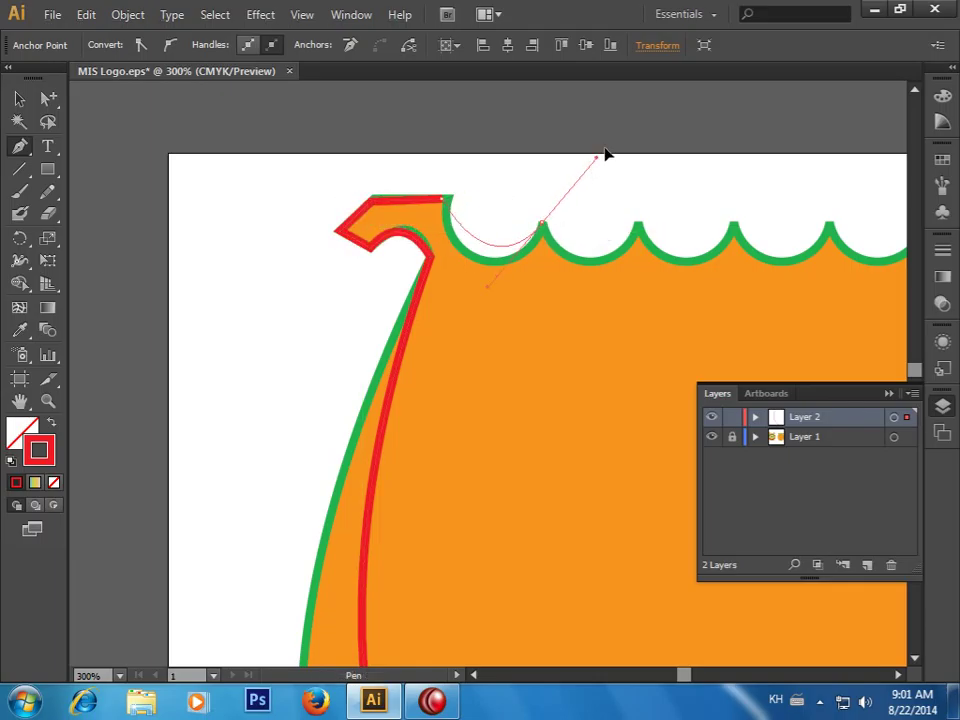
click(545, 224)
drag(639, 223, 669, 146)
click(639, 223)
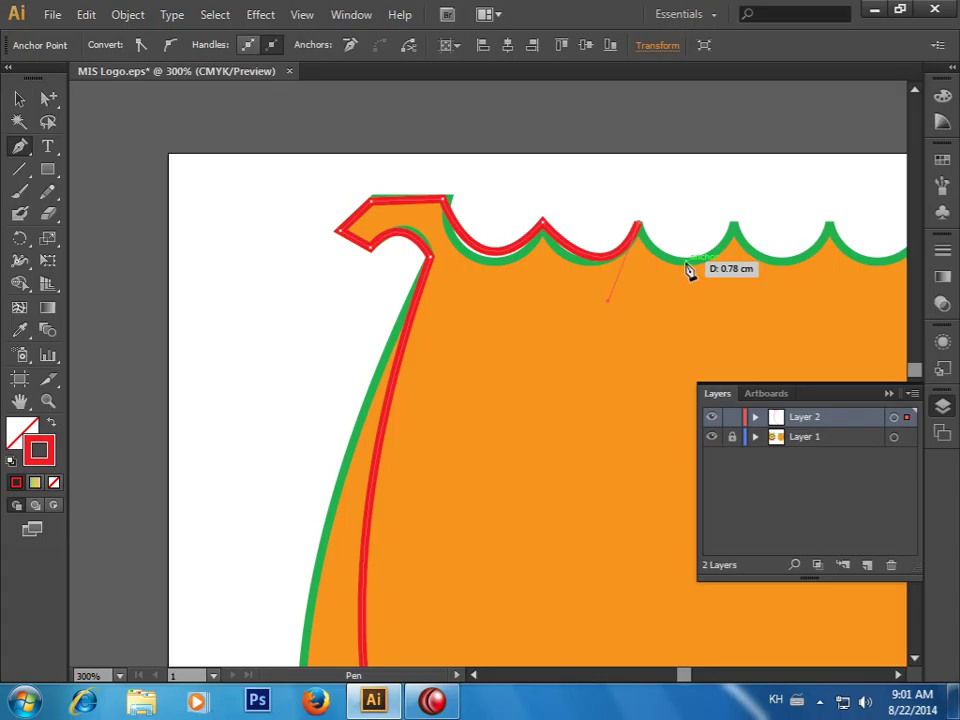
drag(687, 263, 707, 264)
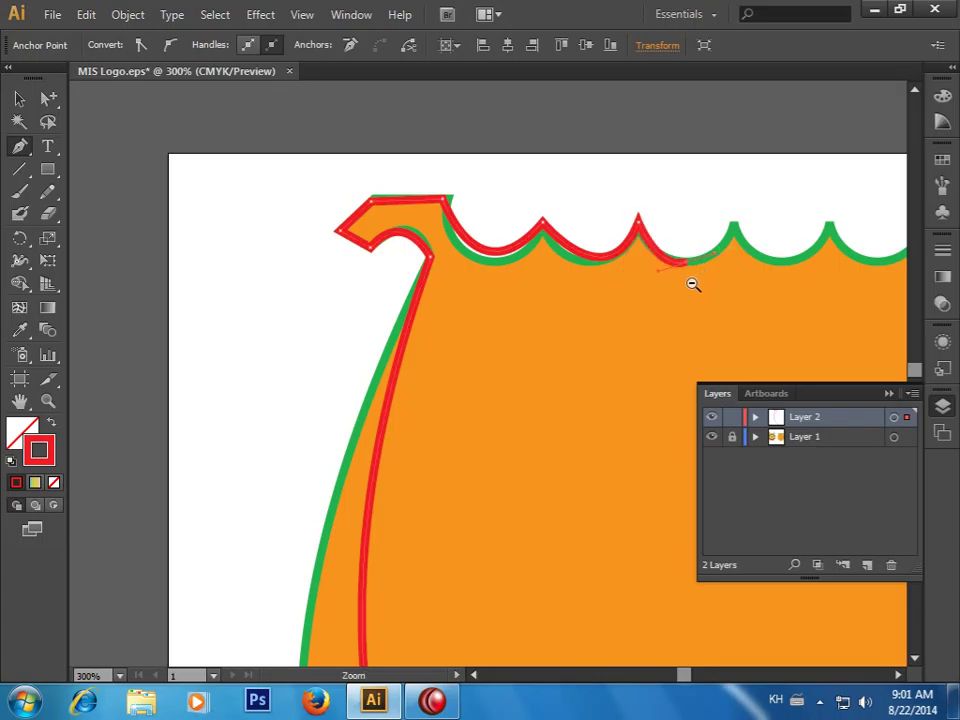
Zoom out and draw a straight segment up the centre from the pot's bottom tip
ctrl+alt+click(690, 290)
mouse_move(560, 319)
mouse_down()
mouse_move(554, 238)
mouse_move(564, 180)
mouse_up()
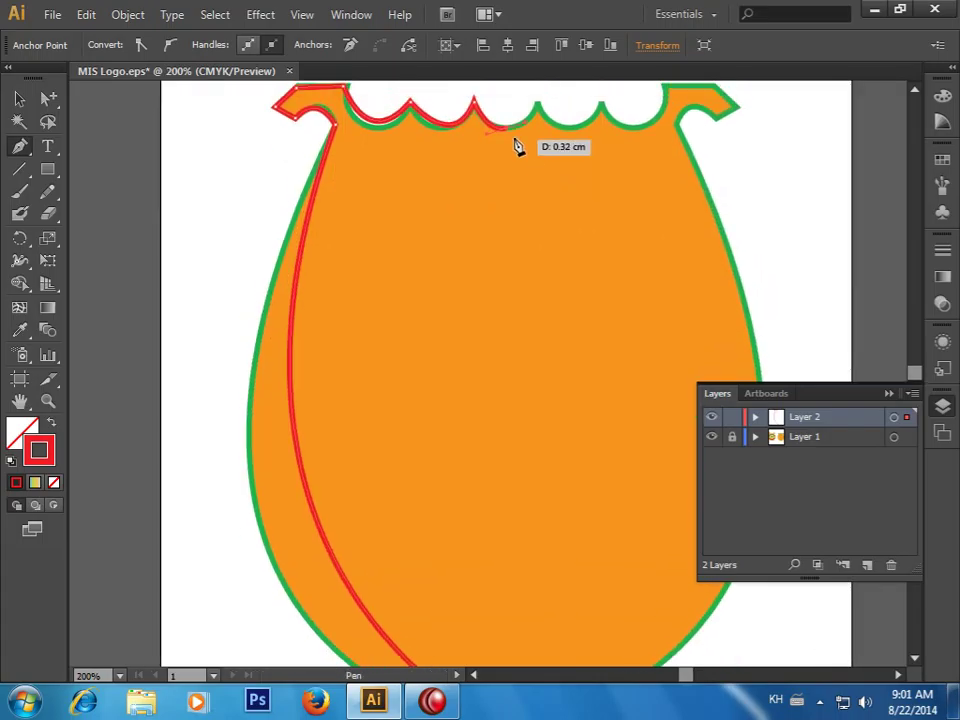
drag(532, 412, 524, 182)
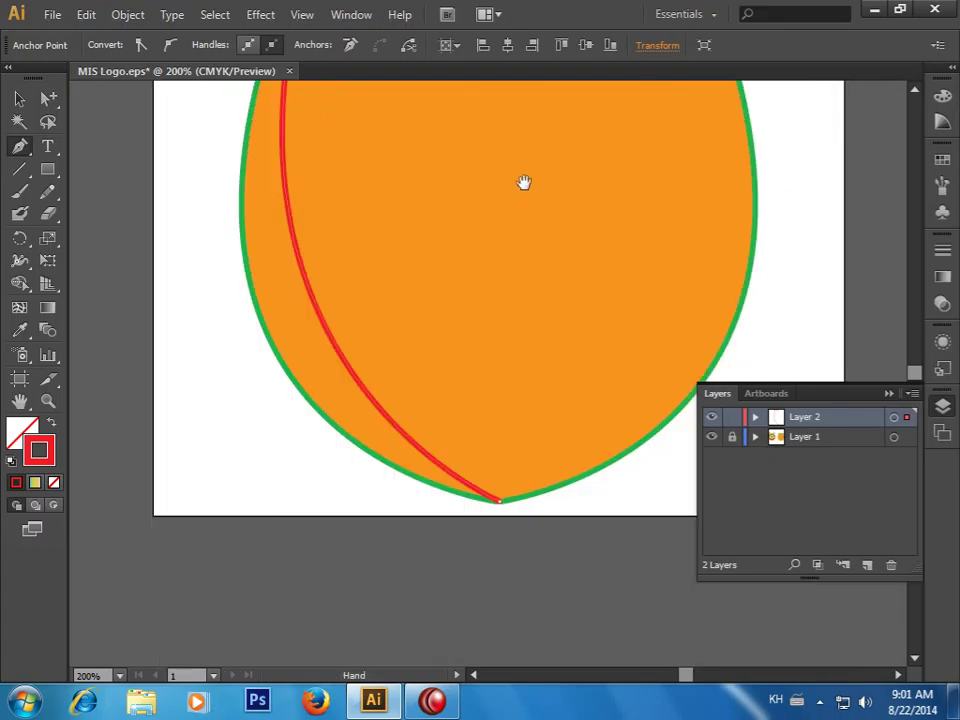
click(499, 502)
mouse_move(534, 283)
mouse_down()
mouse_move(527, 484)
mouse_move(546, 330)
mouse_move(547, 540)
mouse_move(578, 327)
mouse_up()
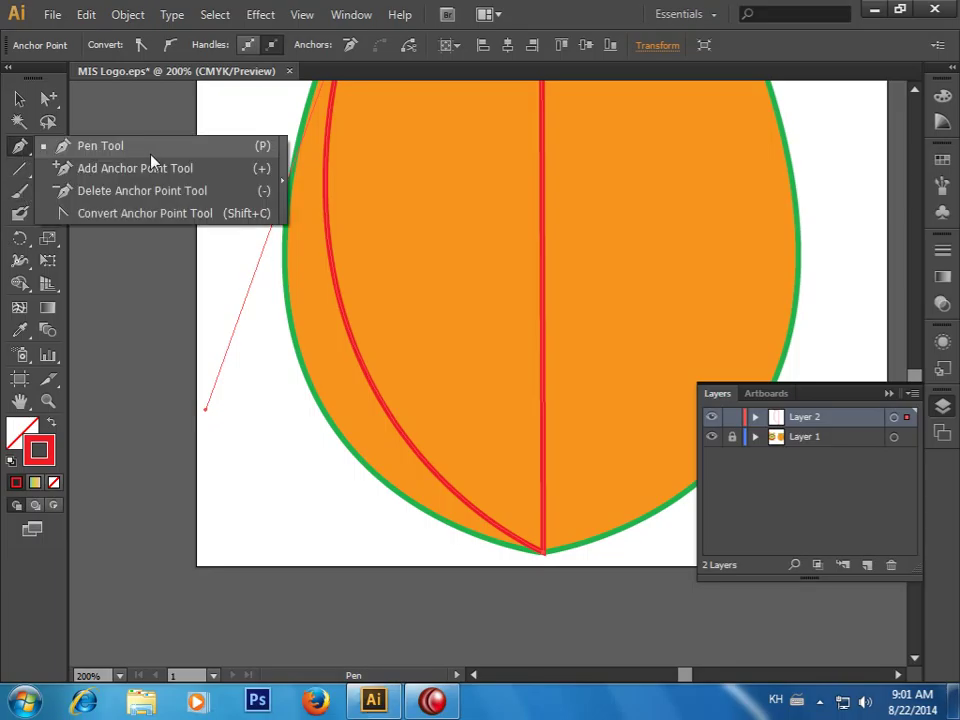
Tear off the Pen flyout, choose Convert Anchor Point, and pull handles from the bottom anchor
drag(28, 152, 281, 186)
drag(98, 162, 180, 133)
click(213, 162)
drag(467, 461, 528, 467)
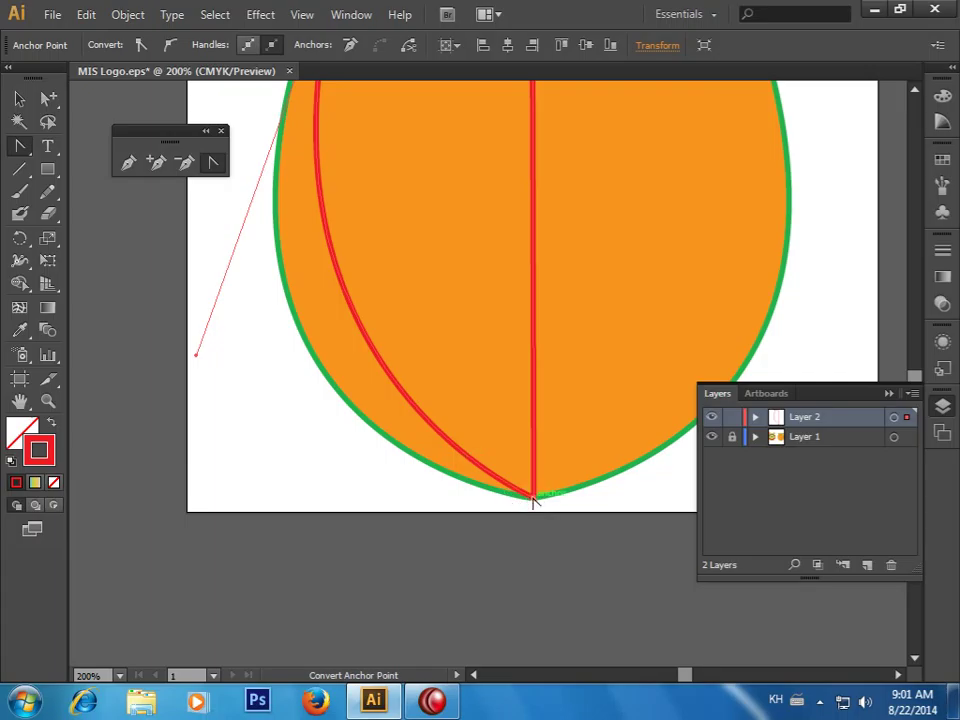
mouse_move(533, 498)
mouse_down()
mouse_move(535, 516)
mouse_move(363, 463)
mouse_move(329, 427)
mouse_up()
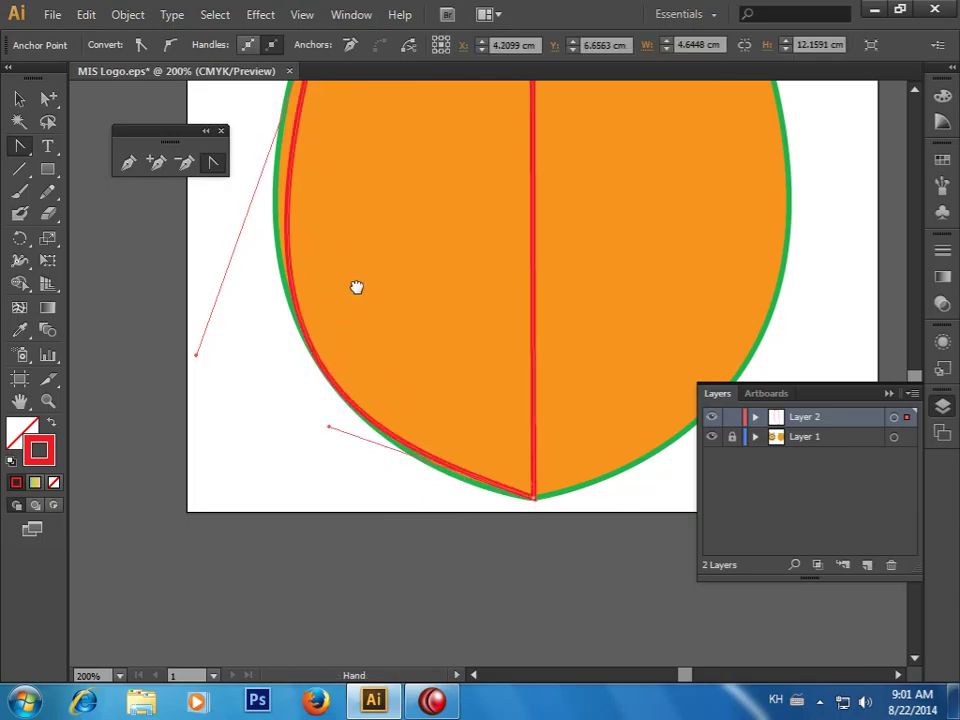
Drag the lower-left curve handles so the red path hugs the pot's green outline
drag(357, 287, 462, 486)
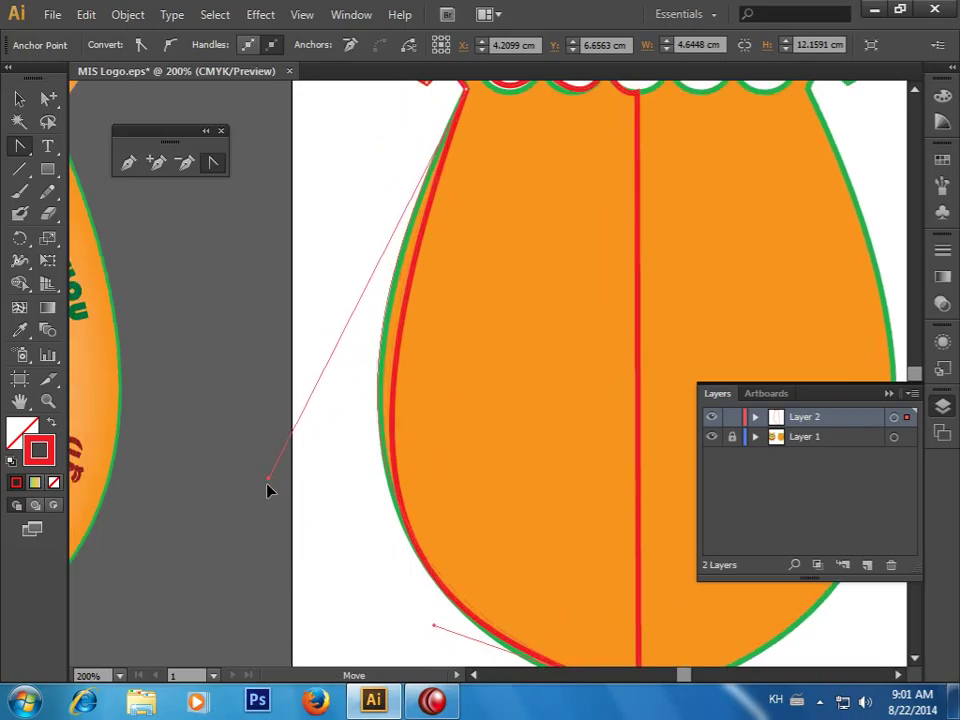
drag(301, 553, 270, 493)
drag(407, 493, 362, 312)
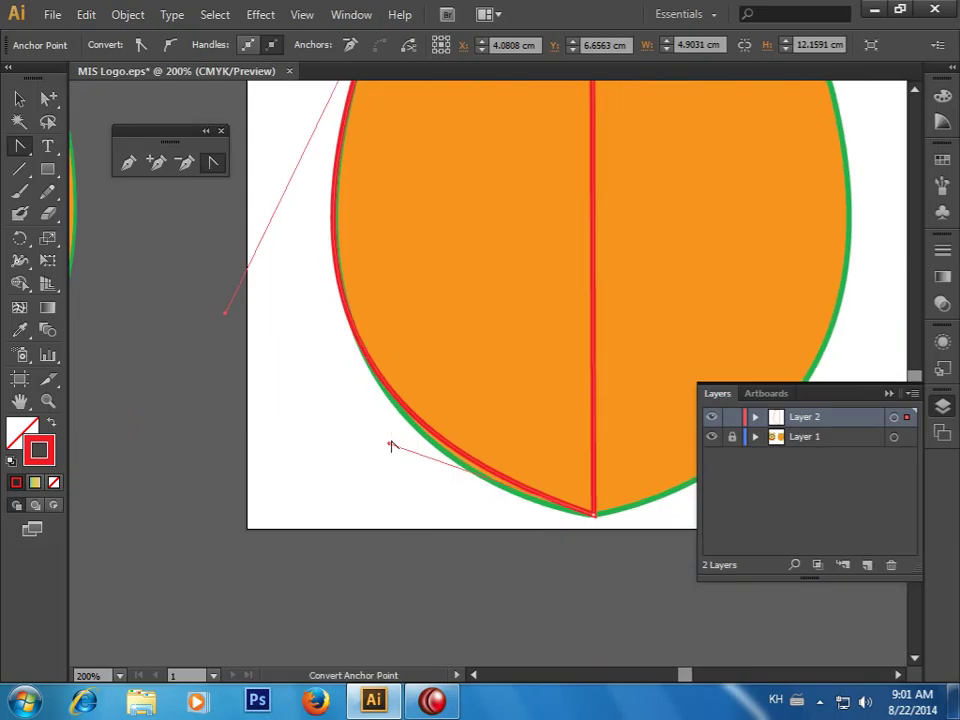
drag(390, 447, 407, 484)
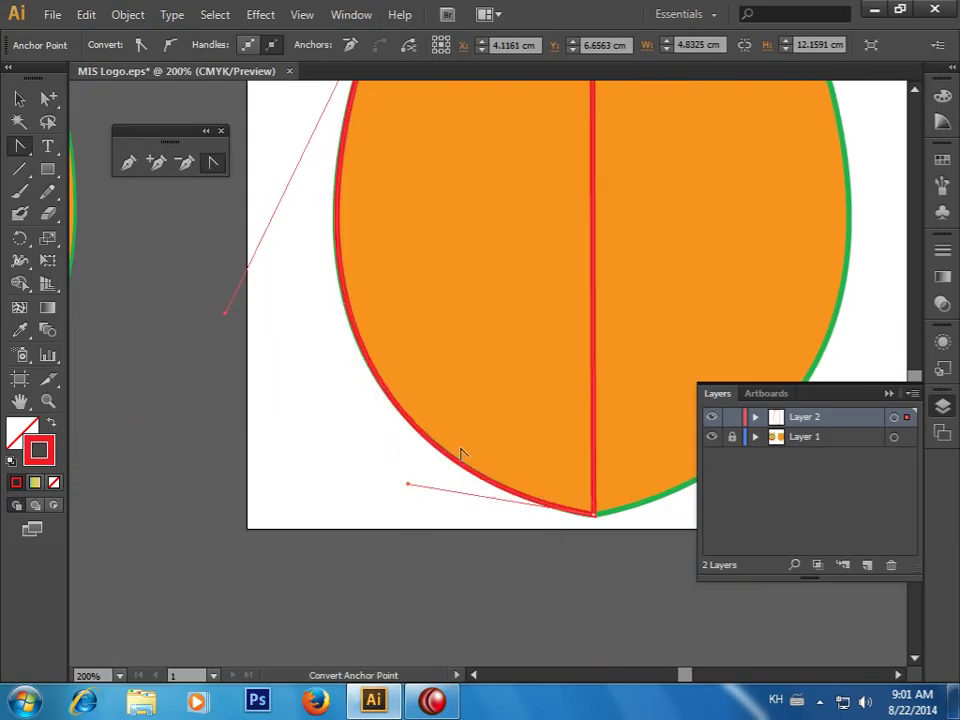
mouse_move(441, 200)
mouse_down()
mouse_move(451, 288)
mouse_move(441, 437)
mouse_up()
mouse_move(470, 220)
mouse_down()
mouse_move(474, 343)
mouse_move(381, 204)
mouse_move(340, 204)
mouse_move(340, 213)
mouse_up()
ctrl+click(469, 339)
ctrl+click(478, 375)
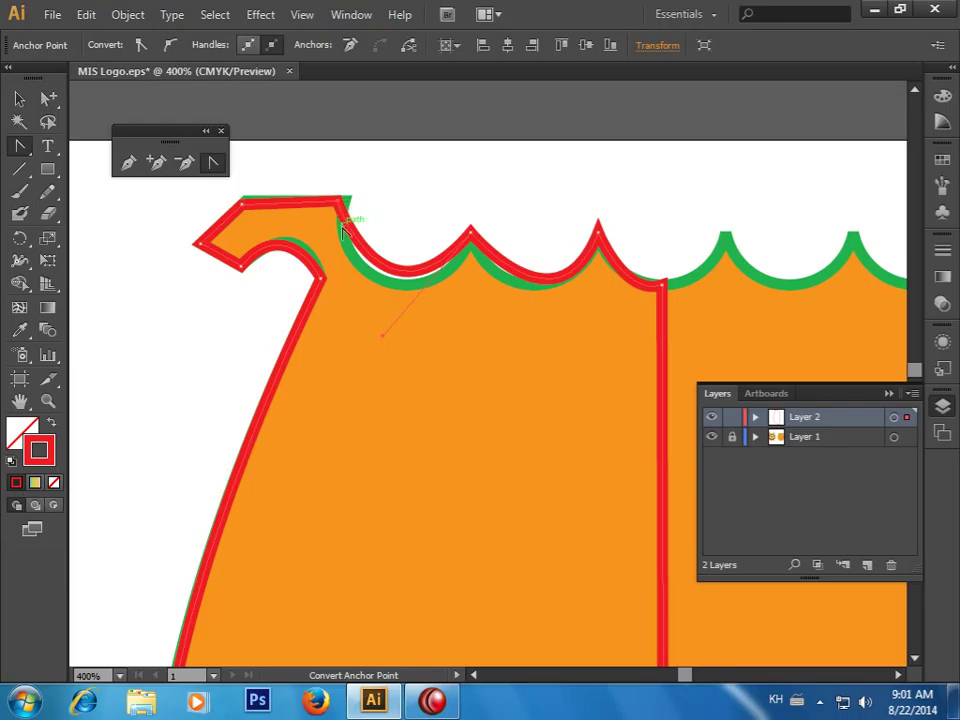
Pull Convert Anchor Point handles on the rim anchors so the first scallop follows the wavy edge
drag(339, 205, 345, 220)
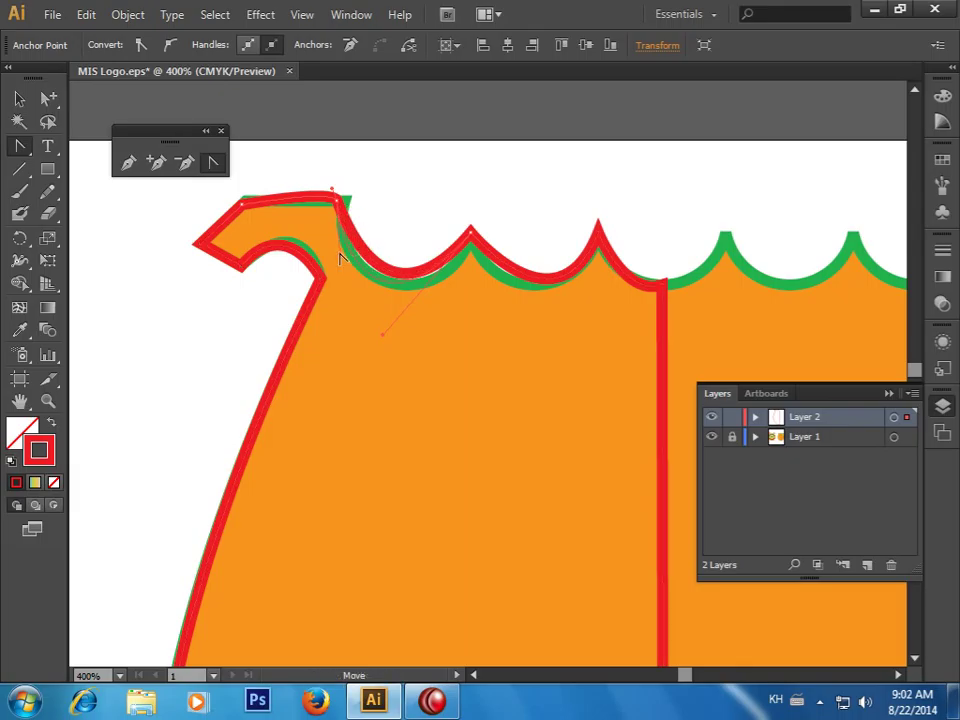
drag(339, 258, 372, 268)
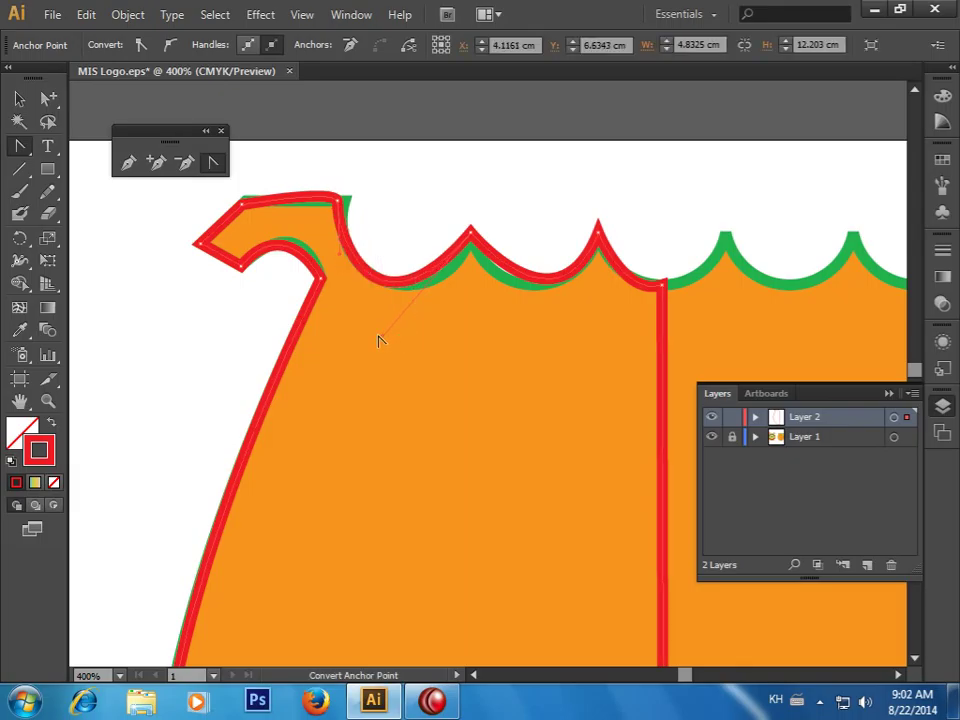
drag(381, 336, 428, 335)
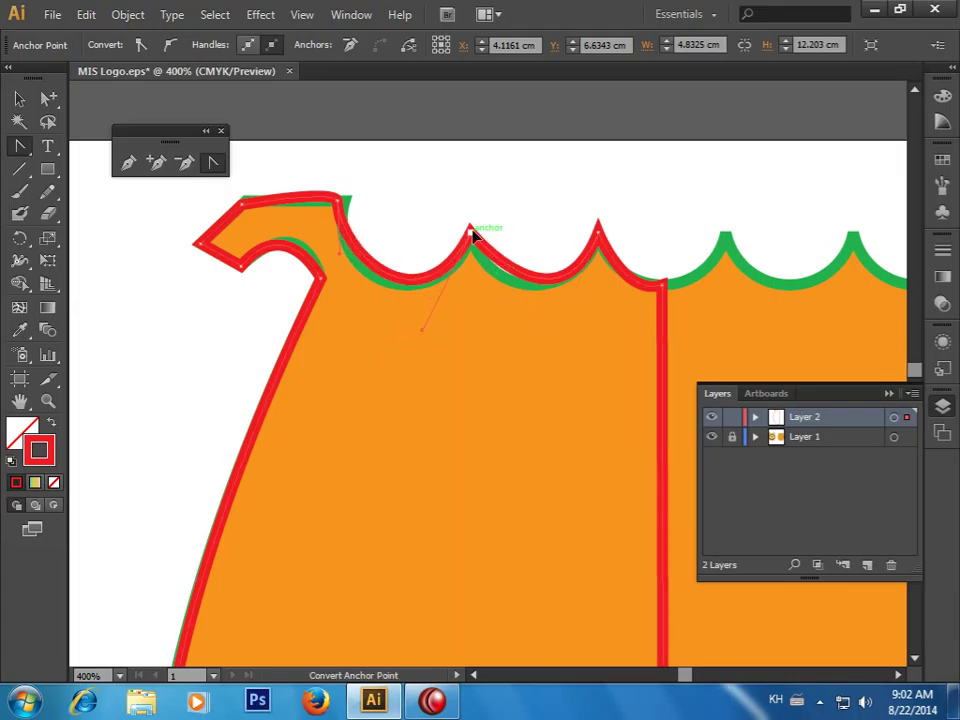
drag(470, 230, 504, 230)
drag(440, 238, 441, 256)
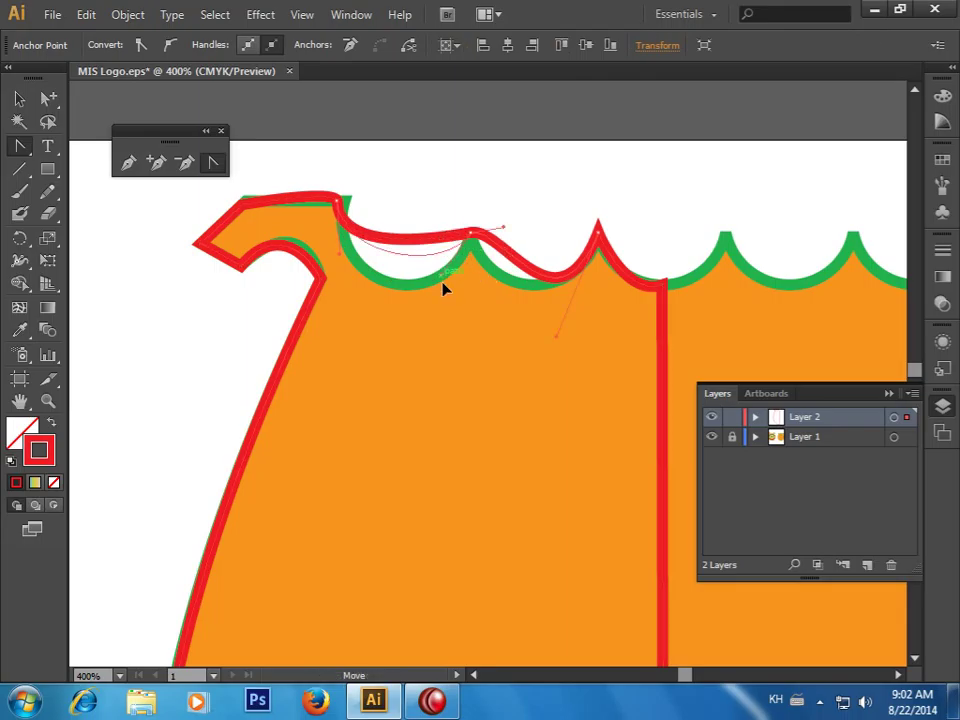
drag(432, 323, 424, 335)
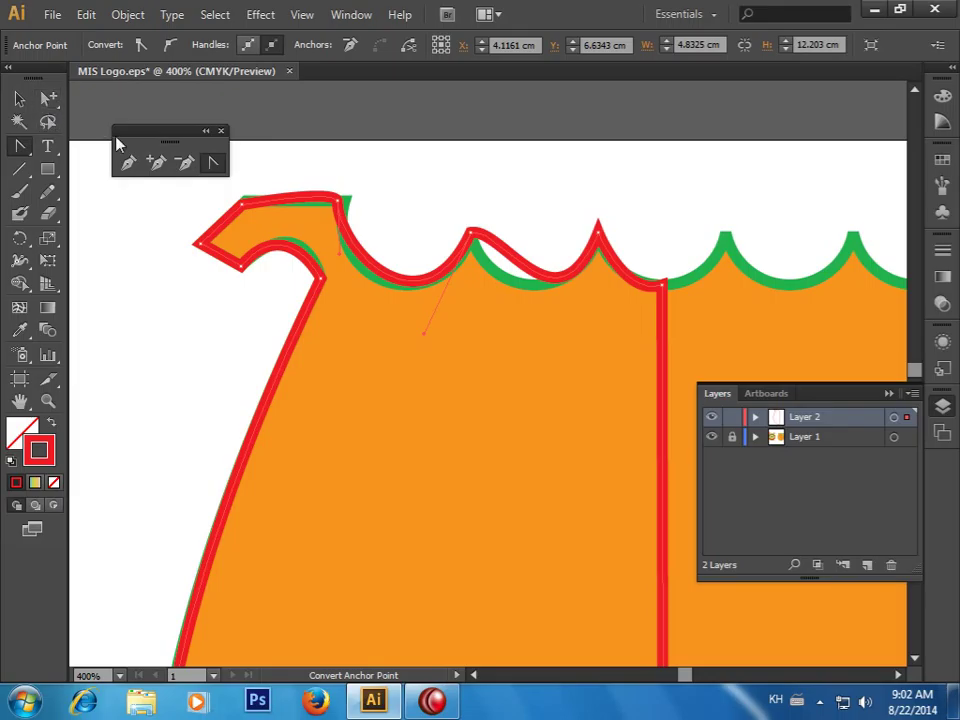
click(48, 99)
click(85, 98)
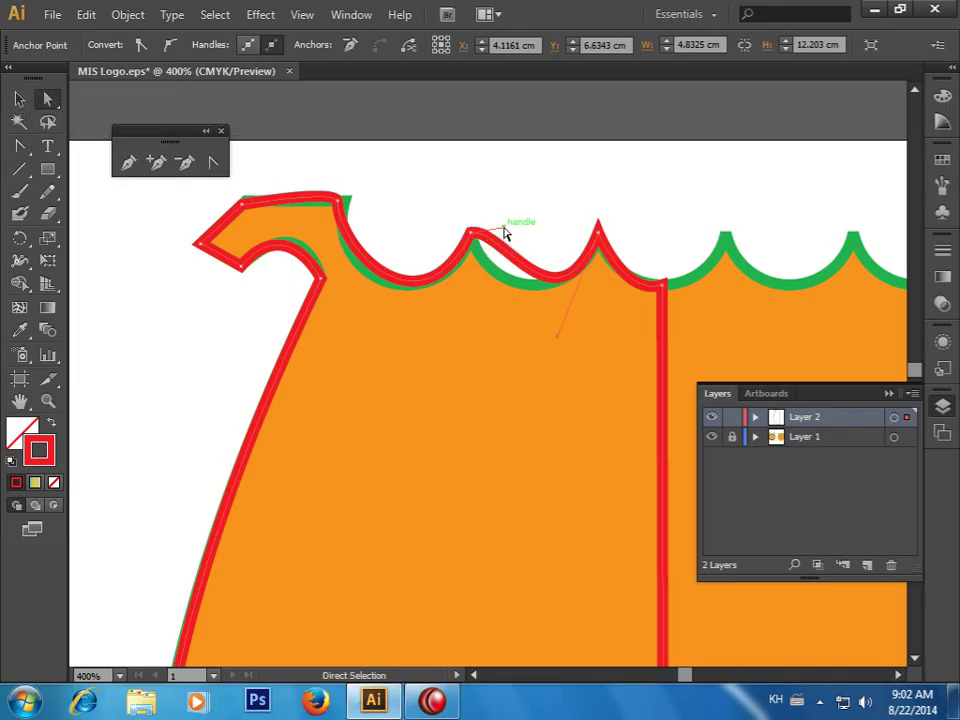
Adjust the second scallop dip's handles and smooth the second wave peak
drag(505, 233, 501, 279)
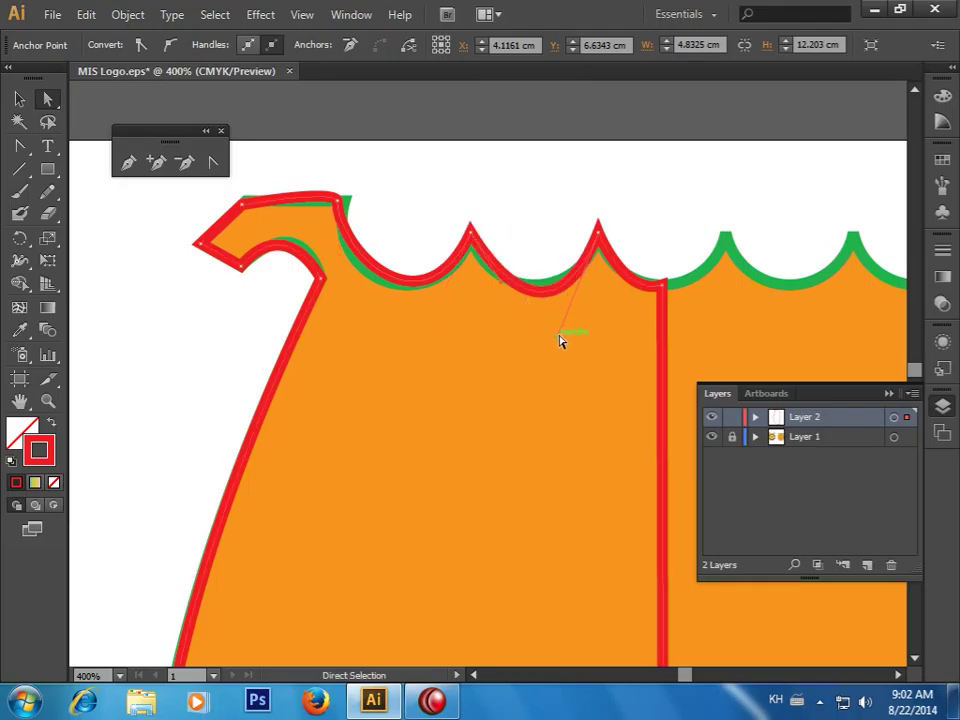
drag(560, 341, 551, 315)
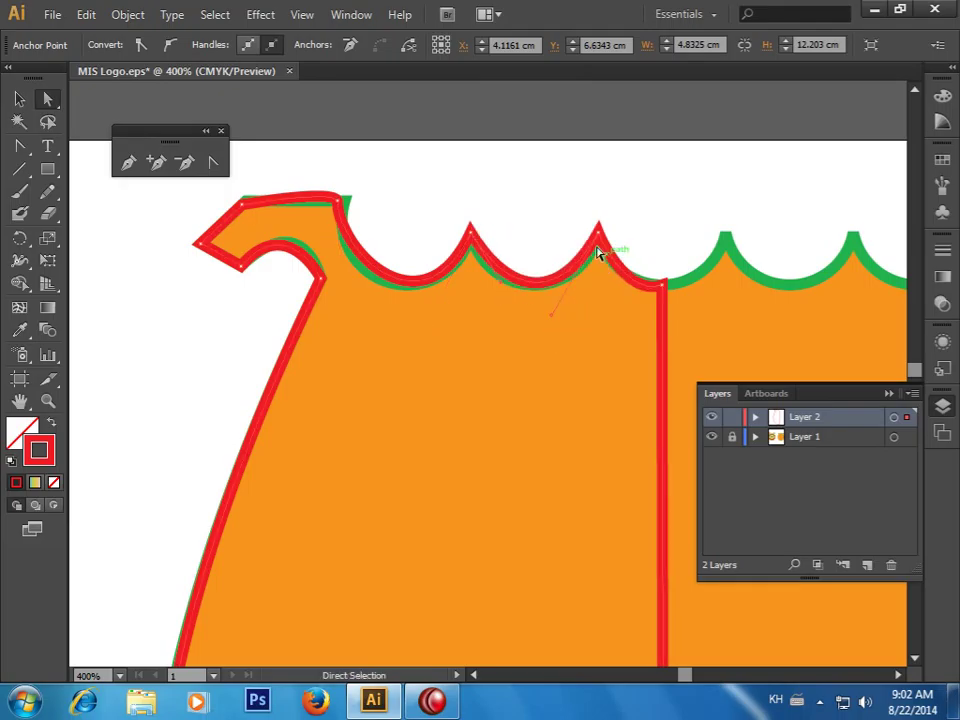
click(213, 162)
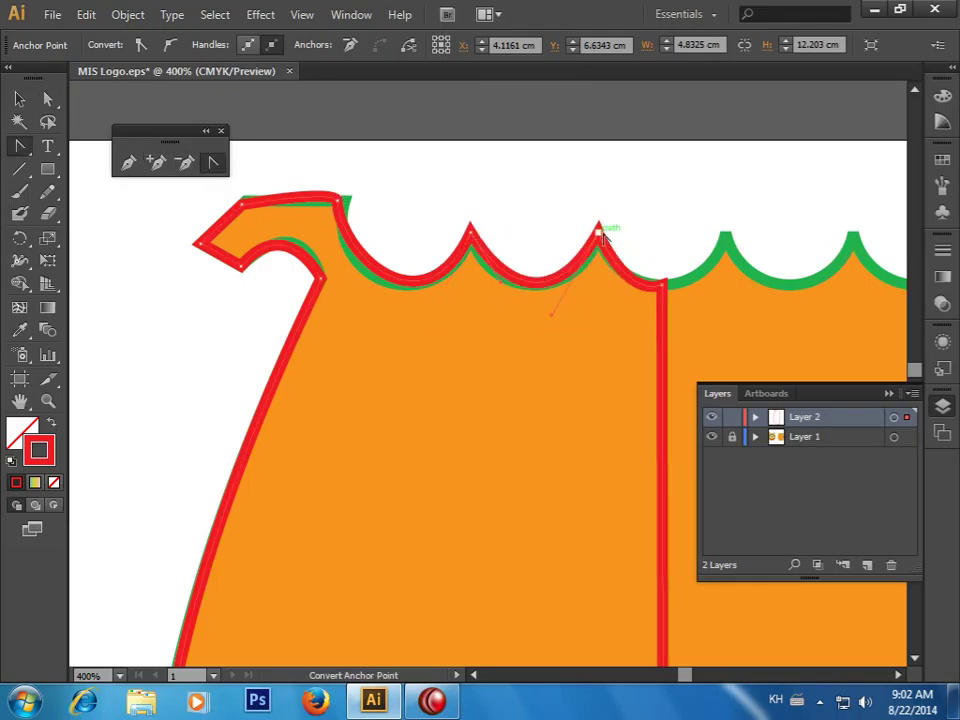
drag(599, 233, 621, 230)
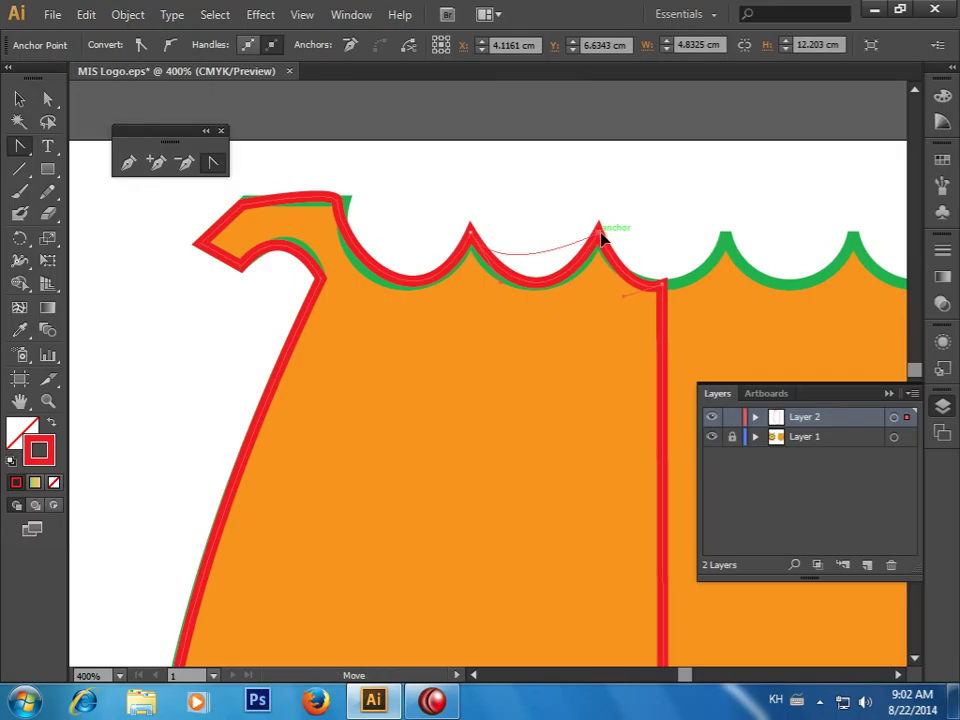
click(47, 121)
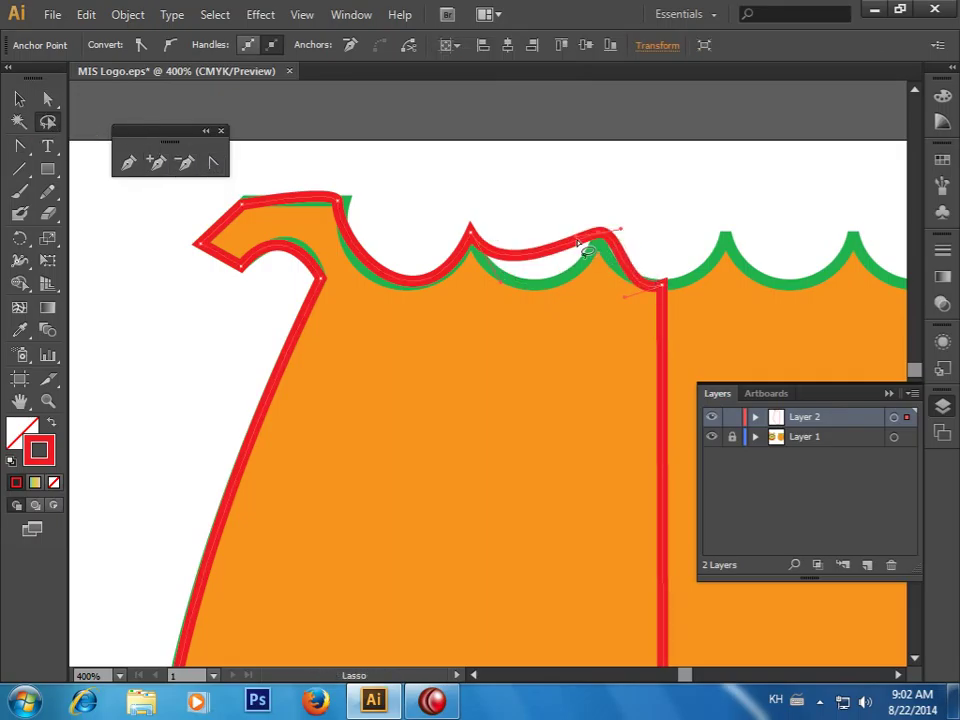
drag(574, 286, 604, 242)
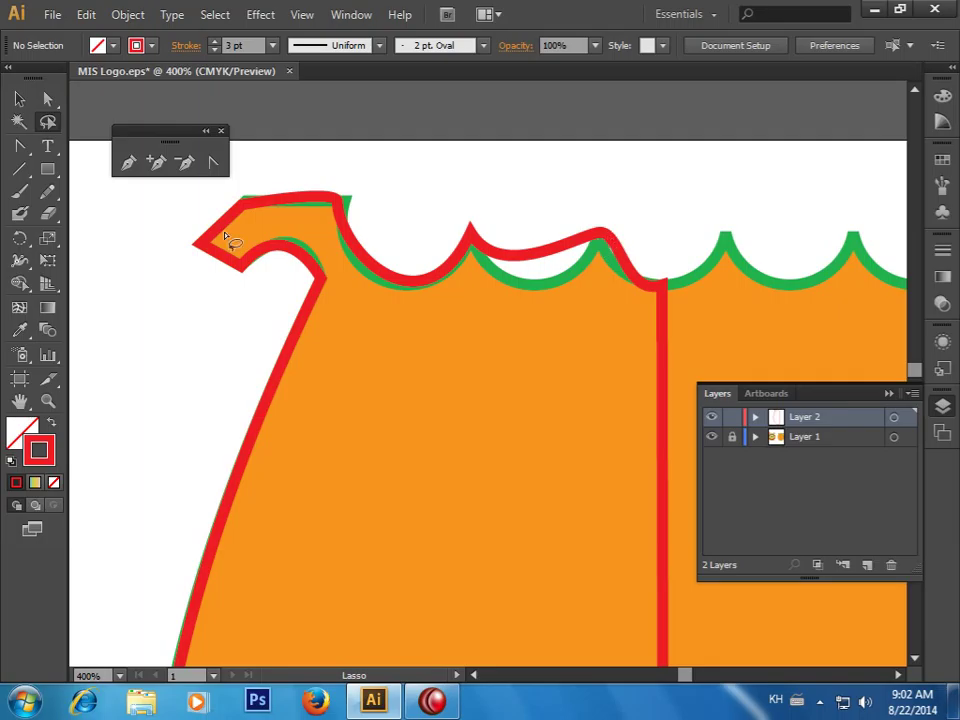
Select the second peak anchor and rotate its handles to fit the rim curve
click(47, 98)
click(599, 234)
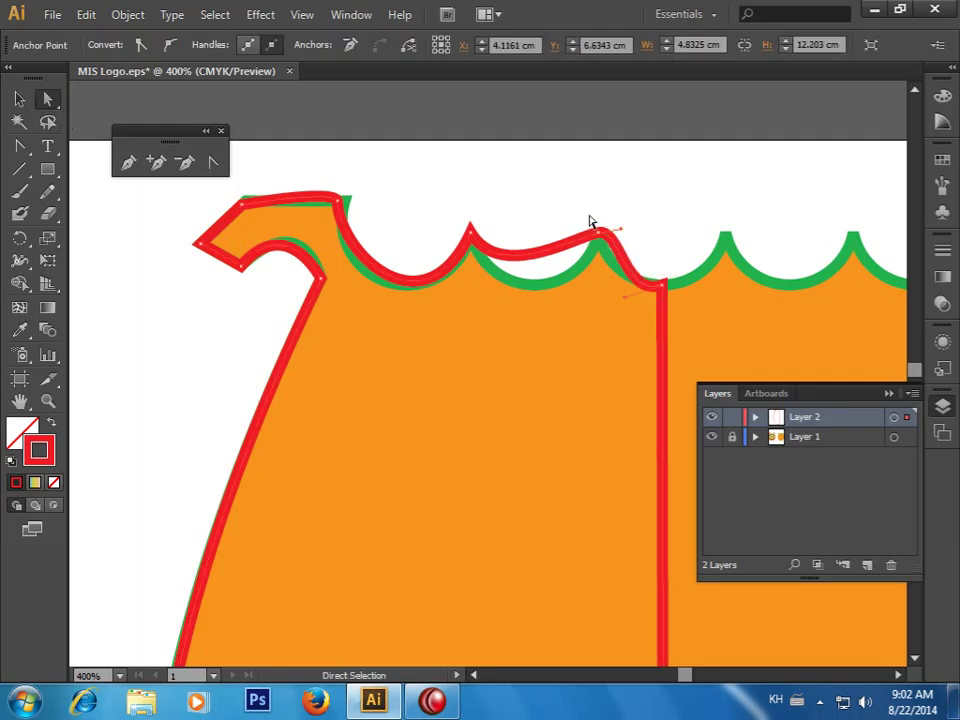
drag(577, 245, 577, 264)
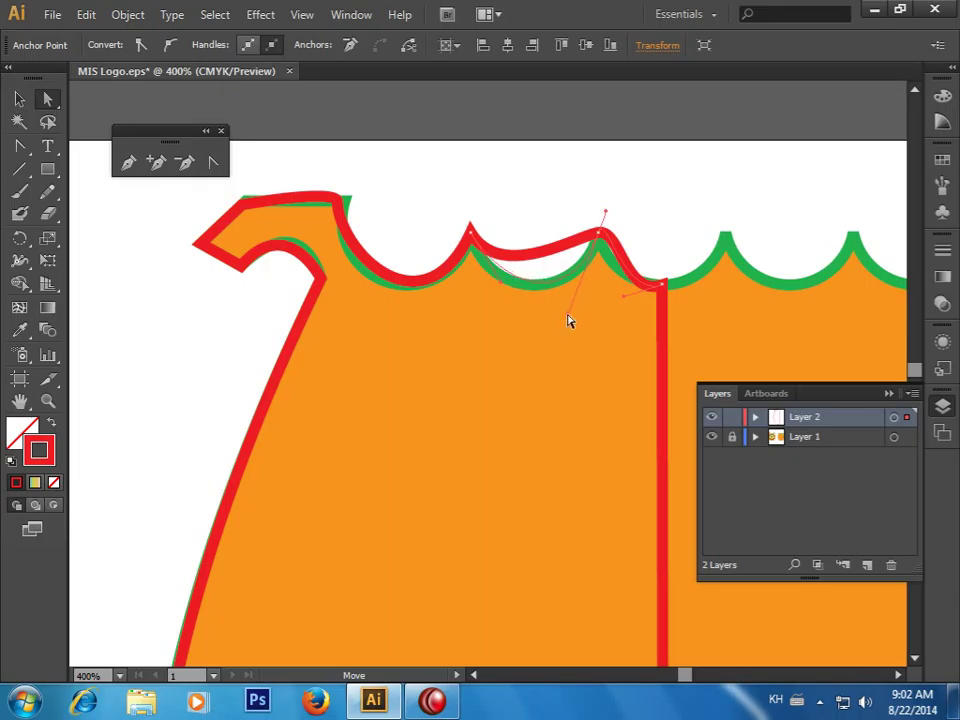
drag(577, 310, 568, 318)
drag(606, 211, 613, 214)
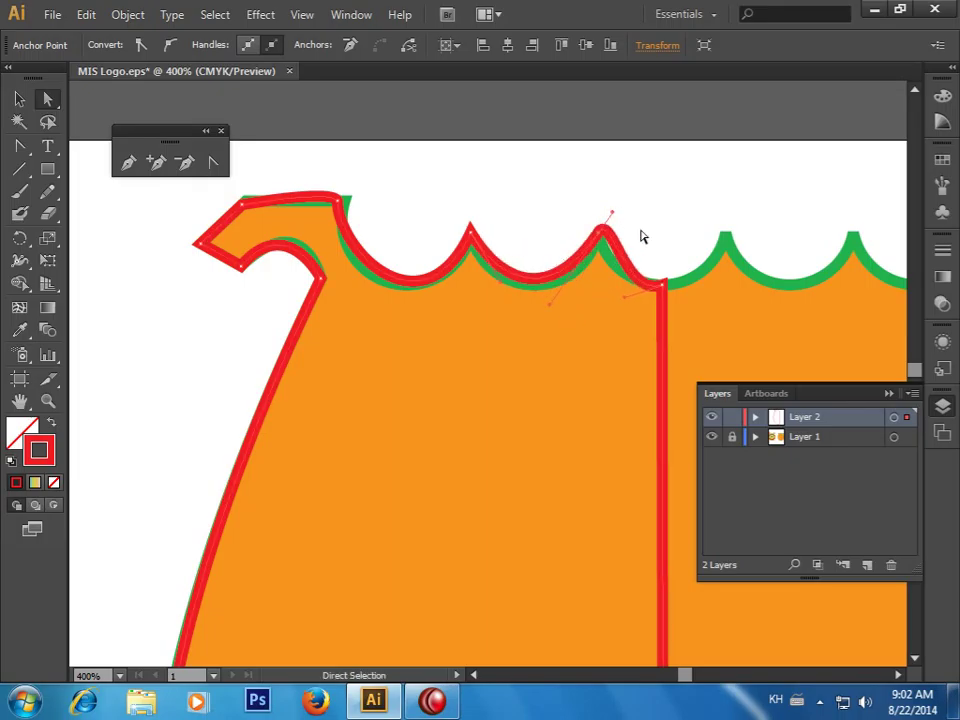
click(213, 162)
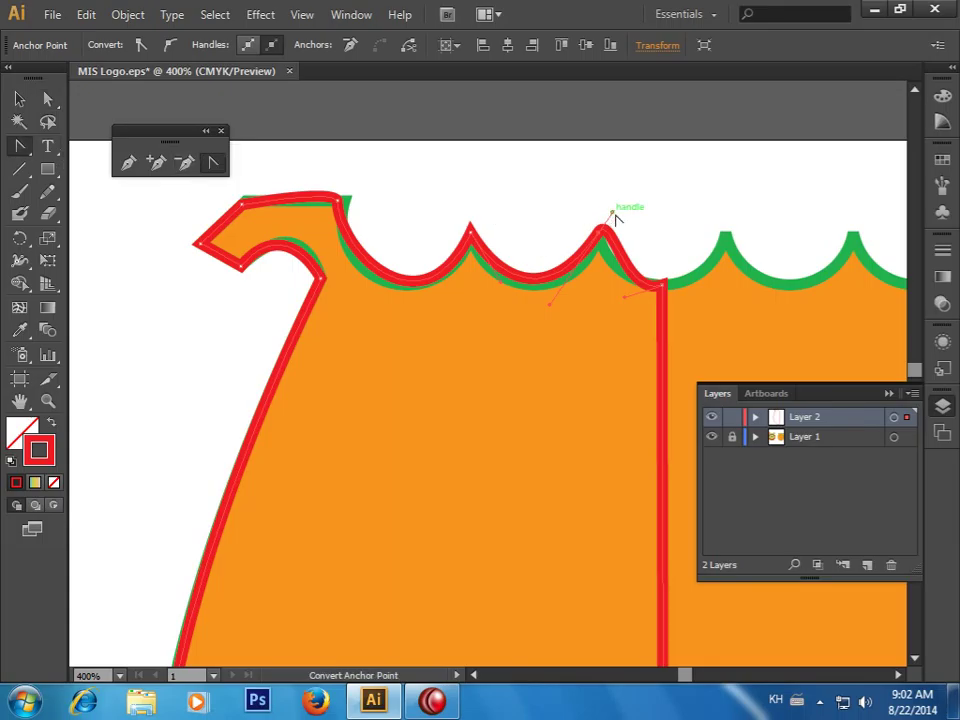
mouse_move(613, 214)
mouse_down()
mouse_move(635, 247)
mouse_move(600, 272)
mouse_up()
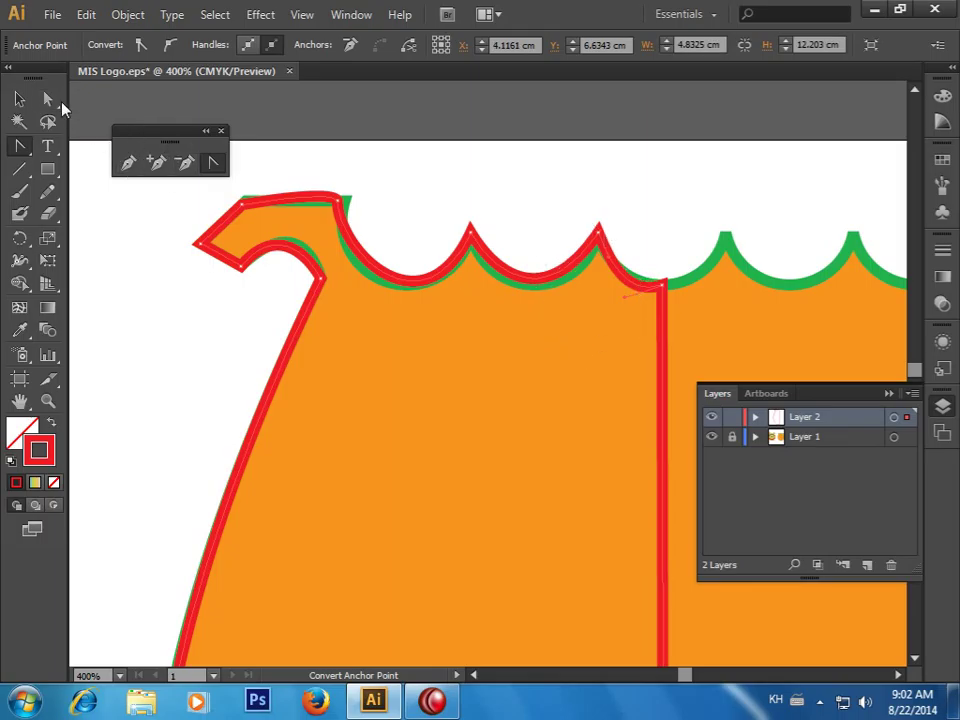
Nudge the top-left rim anchor into place and zoom out to view the pot
click(48, 99)
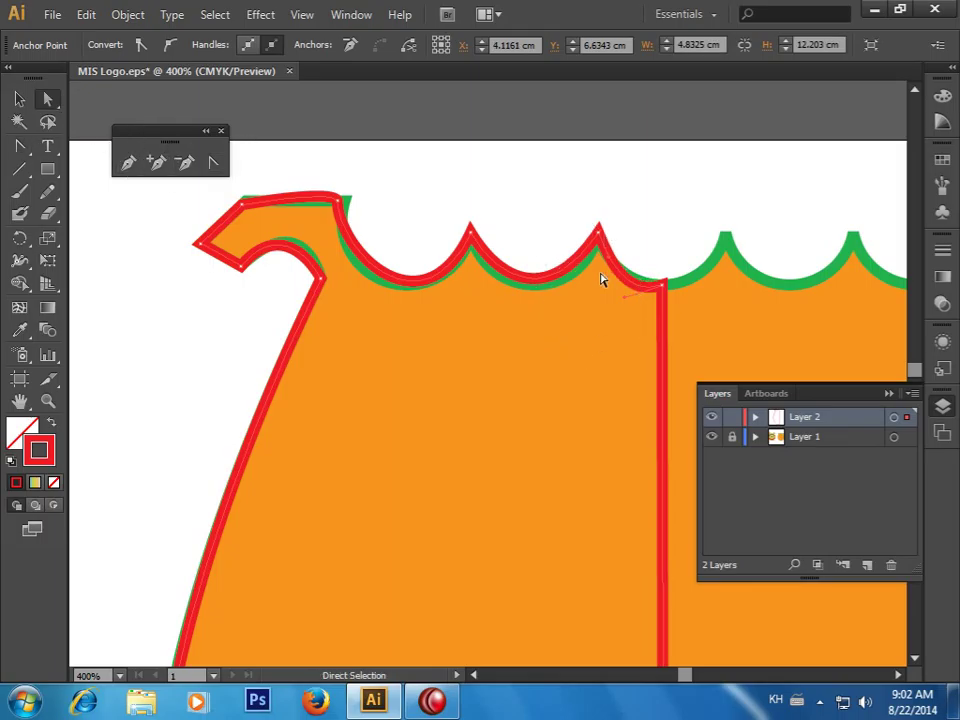
click(553, 314)
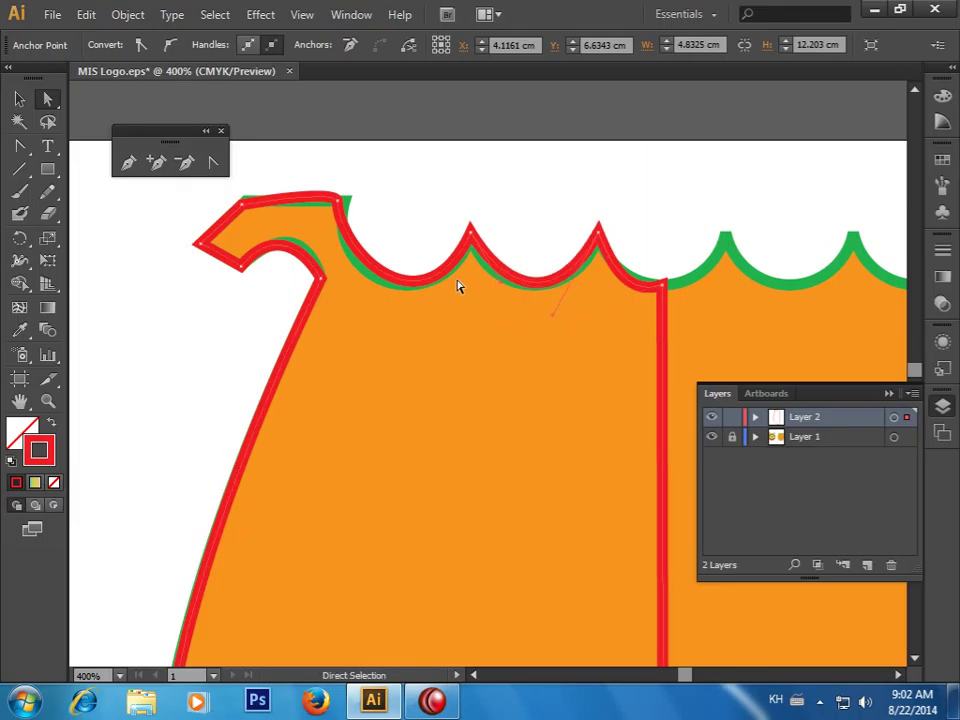
drag(341, 195, 335, 203)
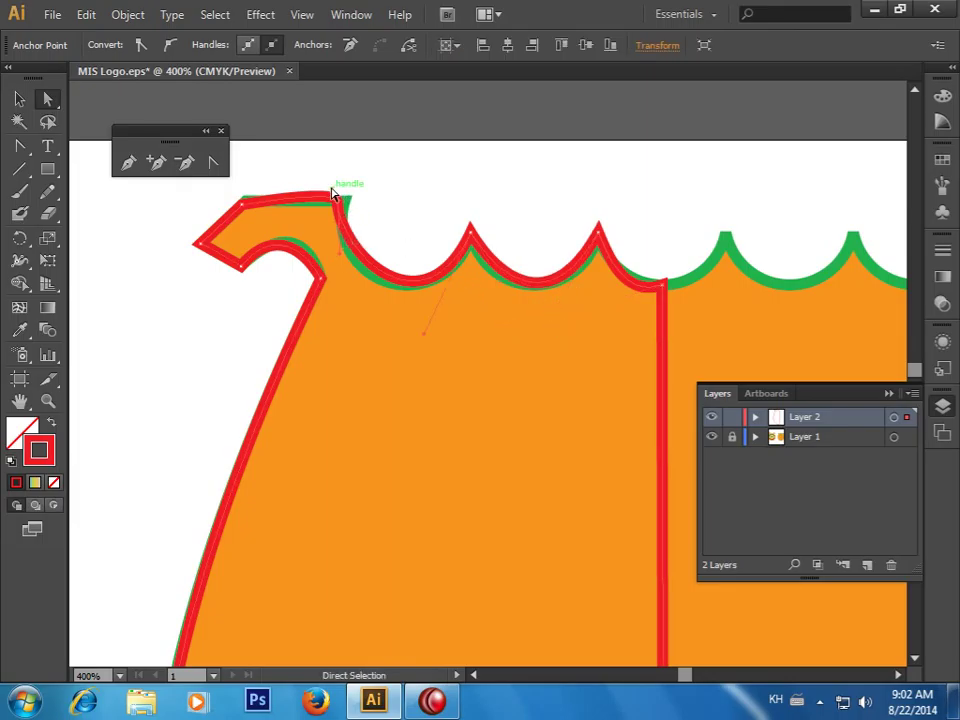
click(420, 210)
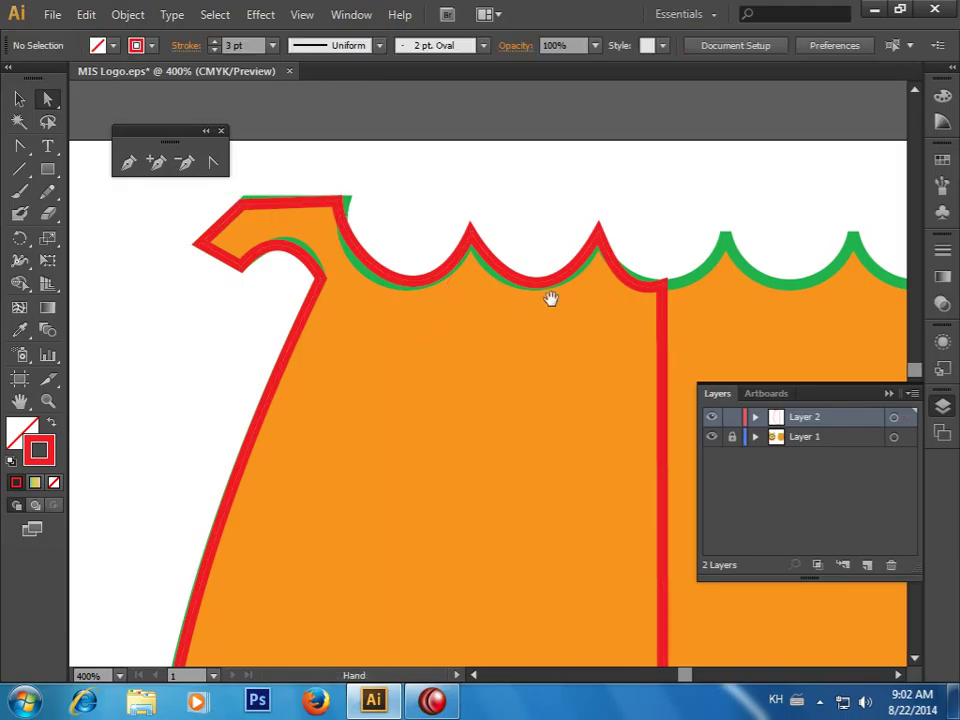
ctrl+alt+click(563, 301)
Select the left-half path and preview it in the Reflect dialog, then cancel
mouse_move(428, 422)
mouse_down()
mouse_move(521, 249)
mouse_move(471, 296)
mouse_up()
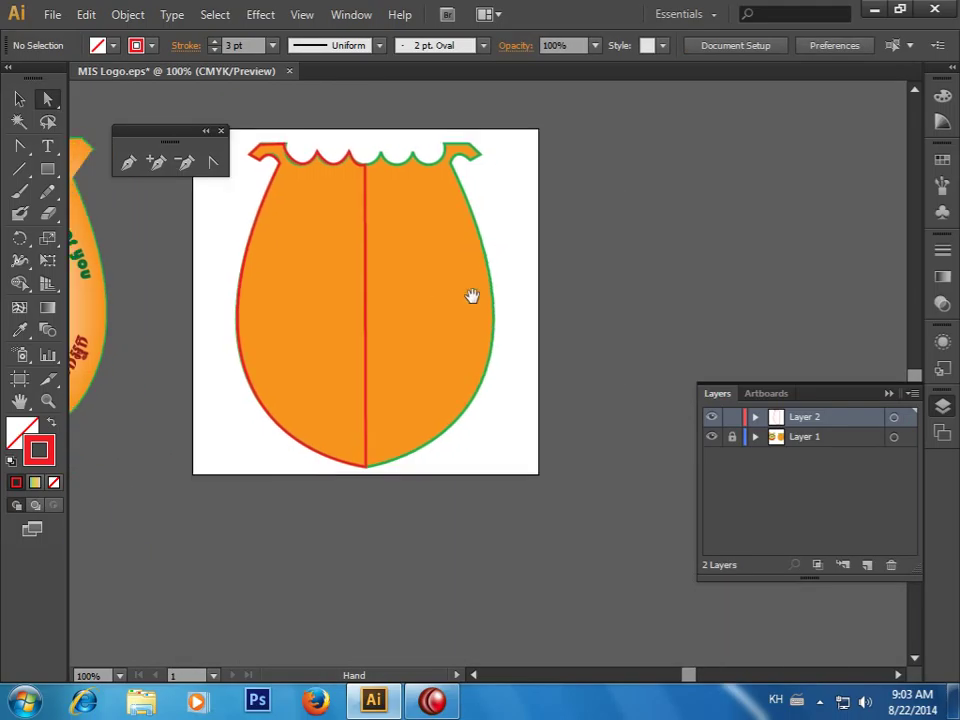
click(374, 302)
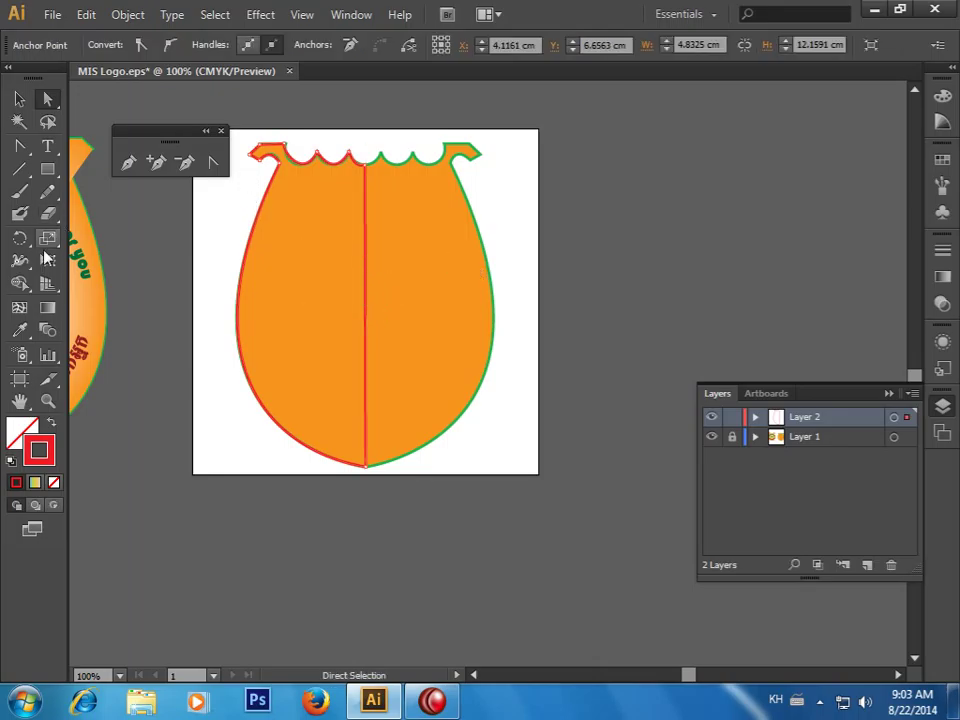
drag(19, 237, 88, 262)
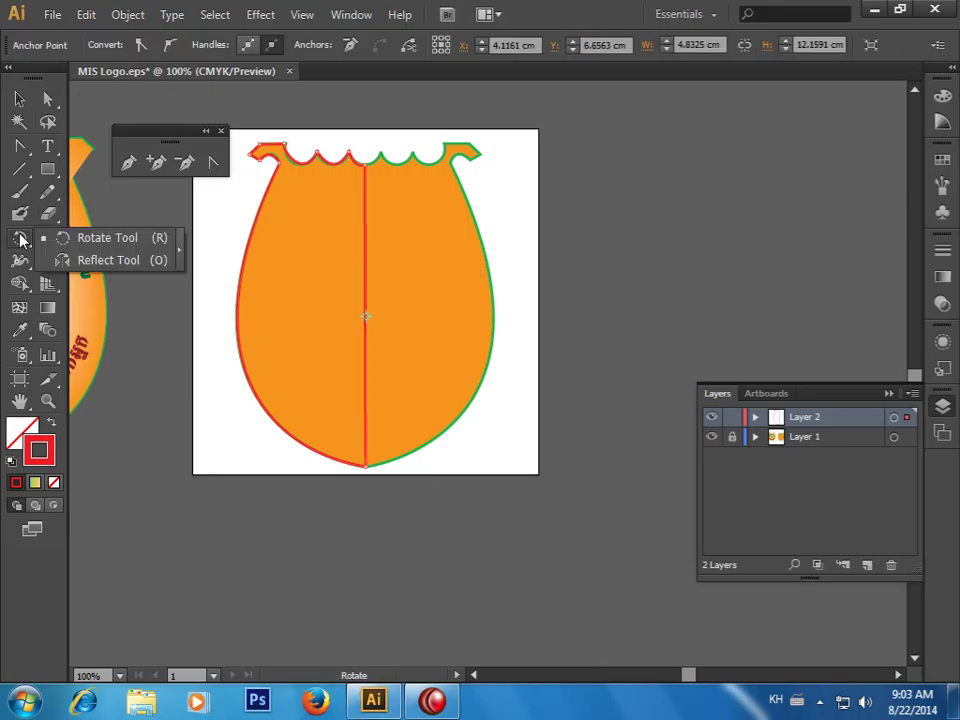
click(90, 262)
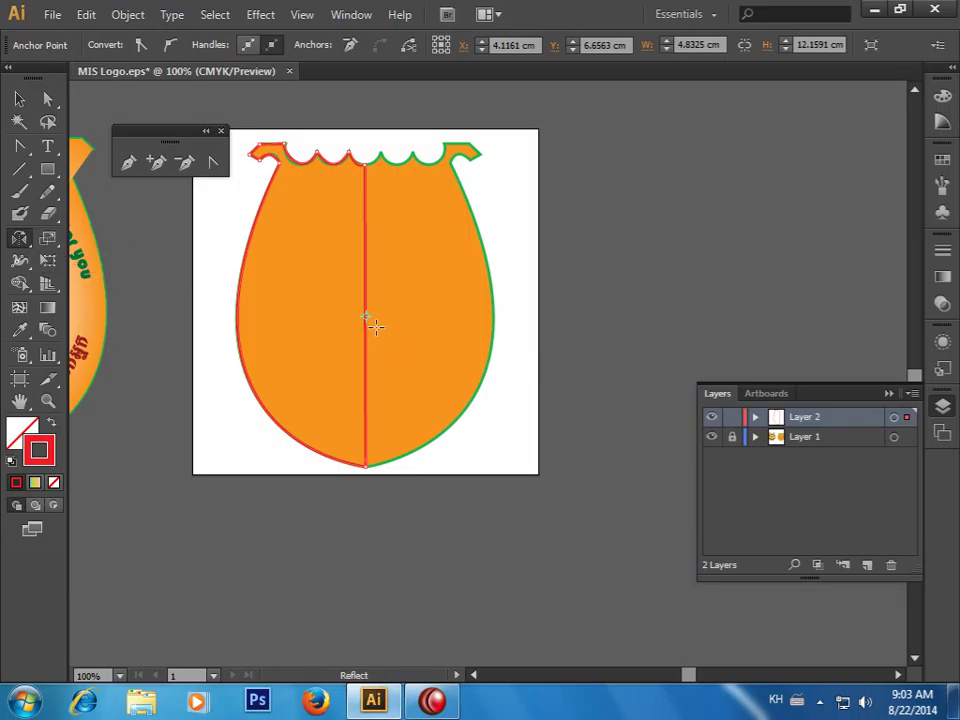
key(Return)
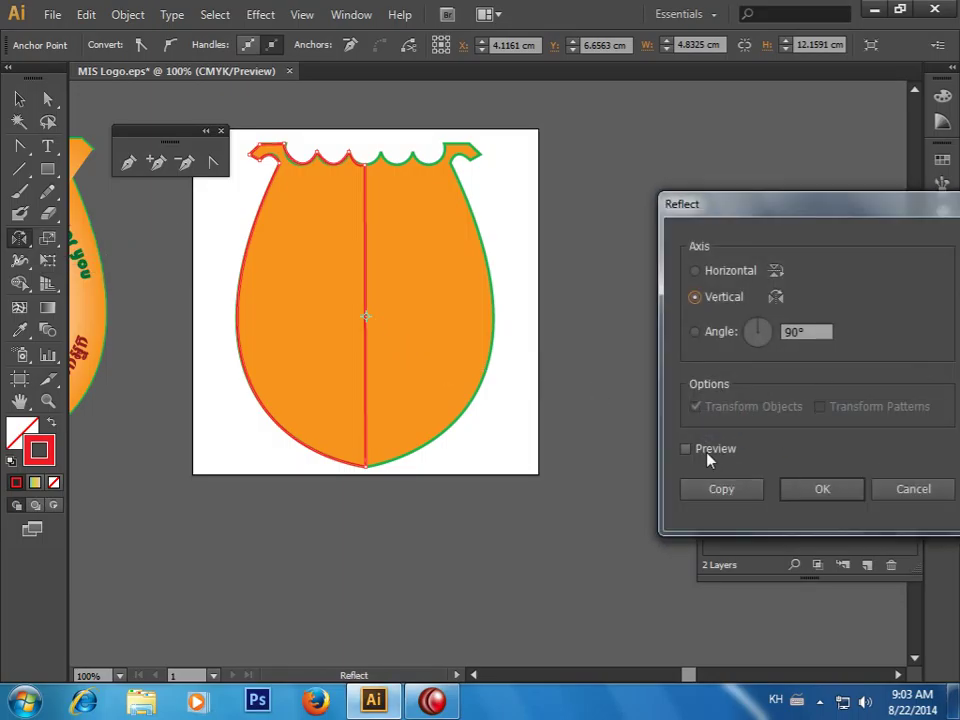
click(706, 455)
click(686, 449)
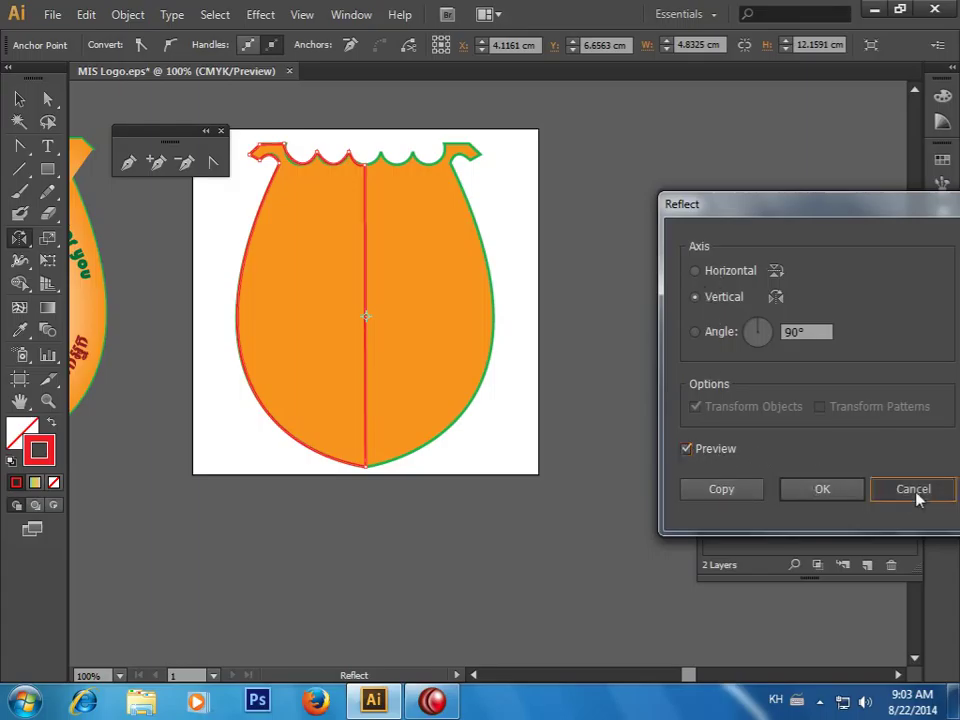
click(916, 494)
Alt-click the pot's centre line with Reflect and copy the left half across a vertical axis
click(20, 99)
click(505, 289)
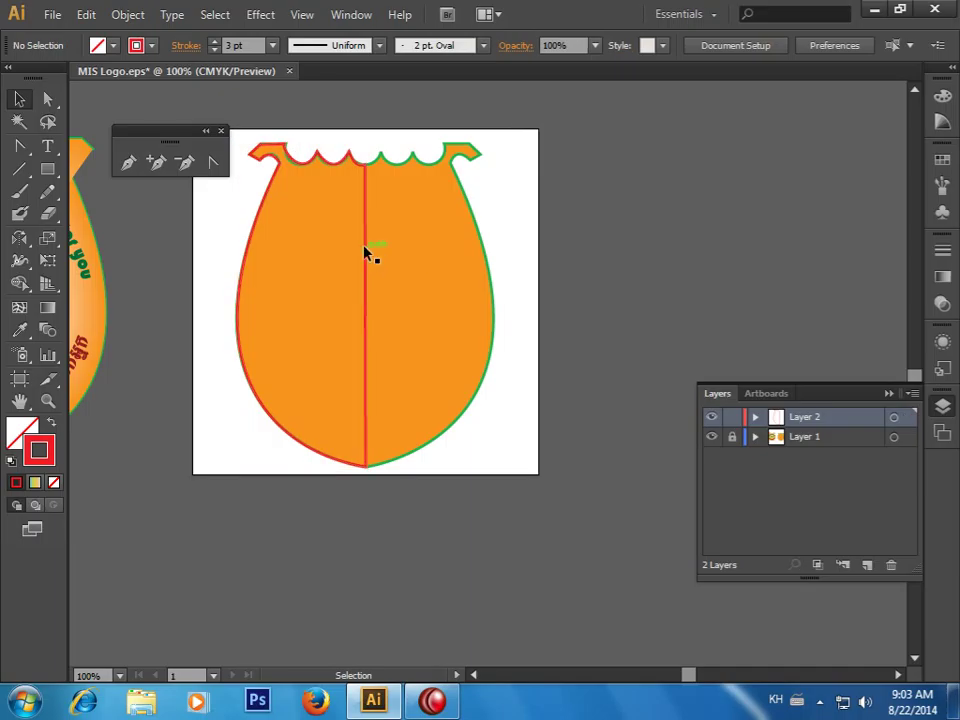
click(366, 254)
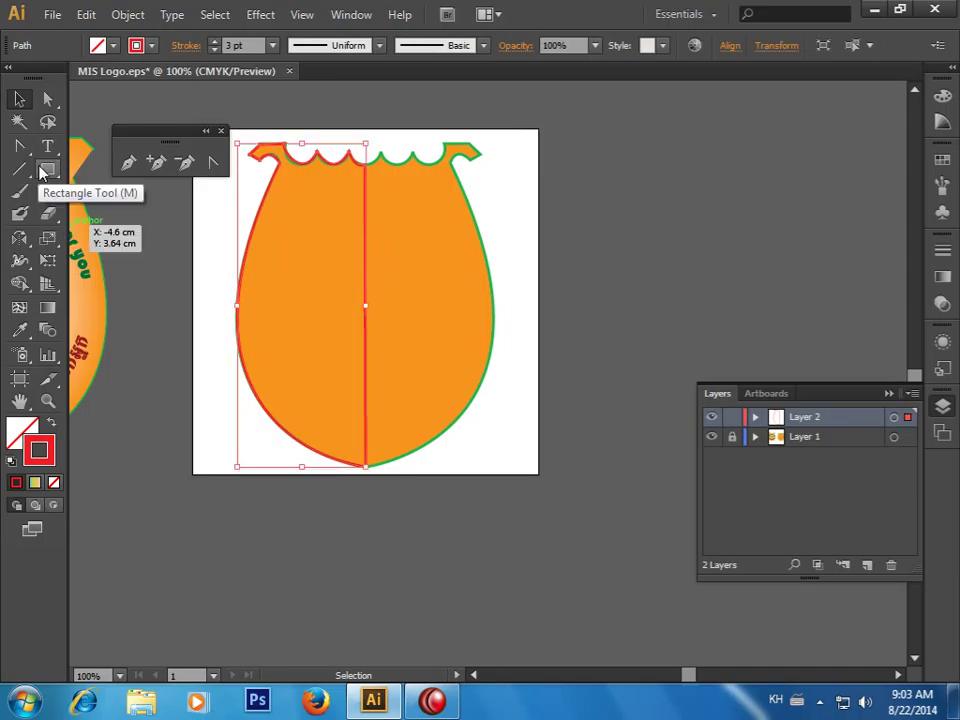
click(19, 238)
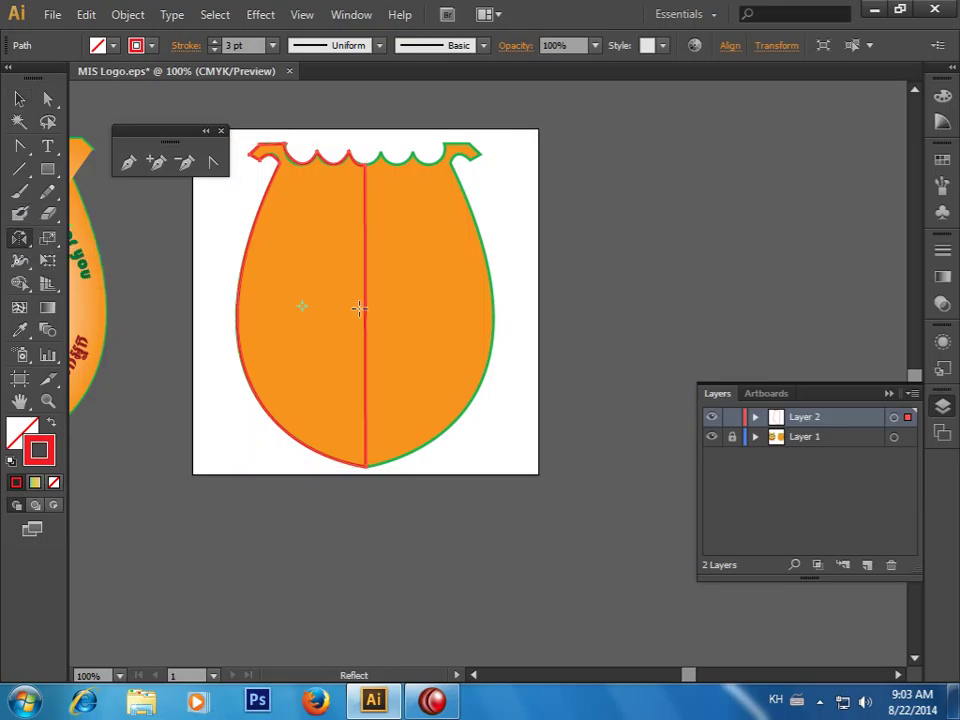
alt+click(367, 305)
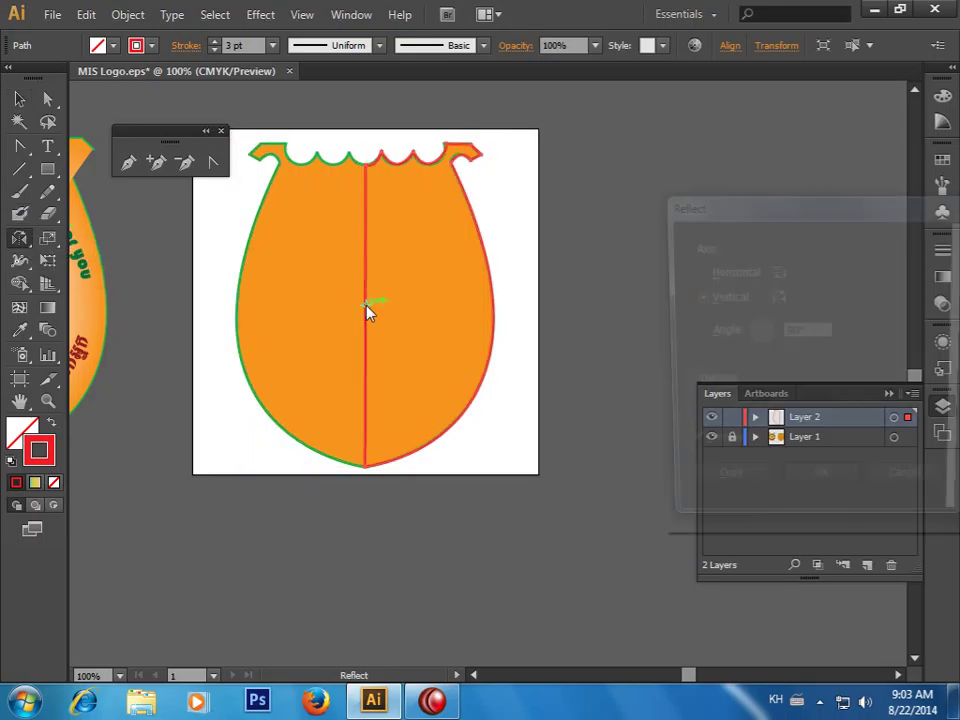
click(712, 451)
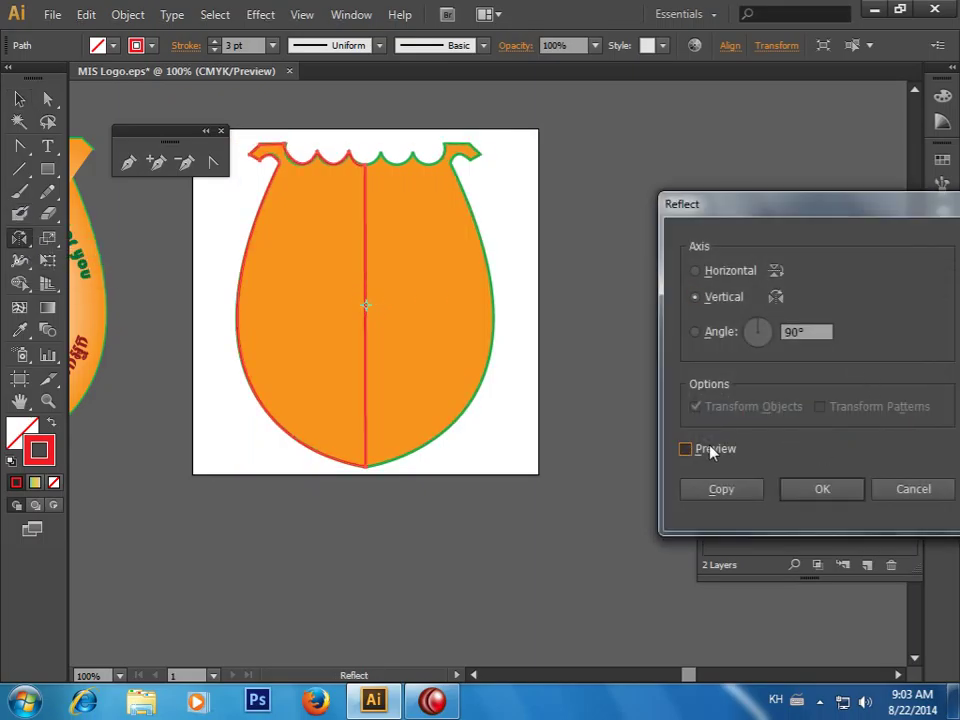
click(712, 451)
click(712, 451)
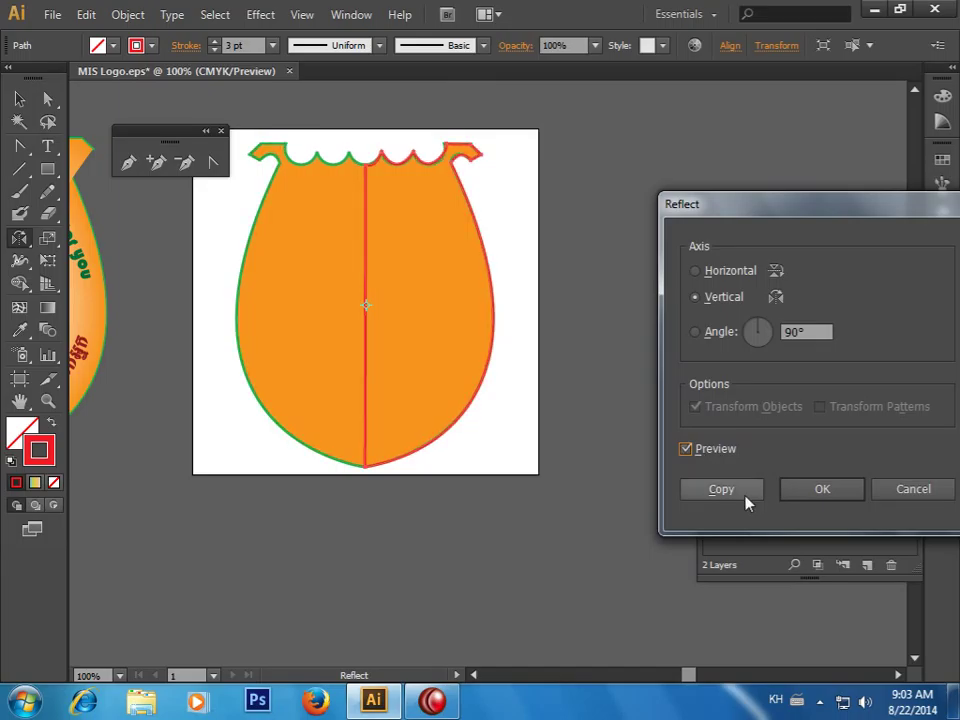
click(735, 491)
click(47, 121)
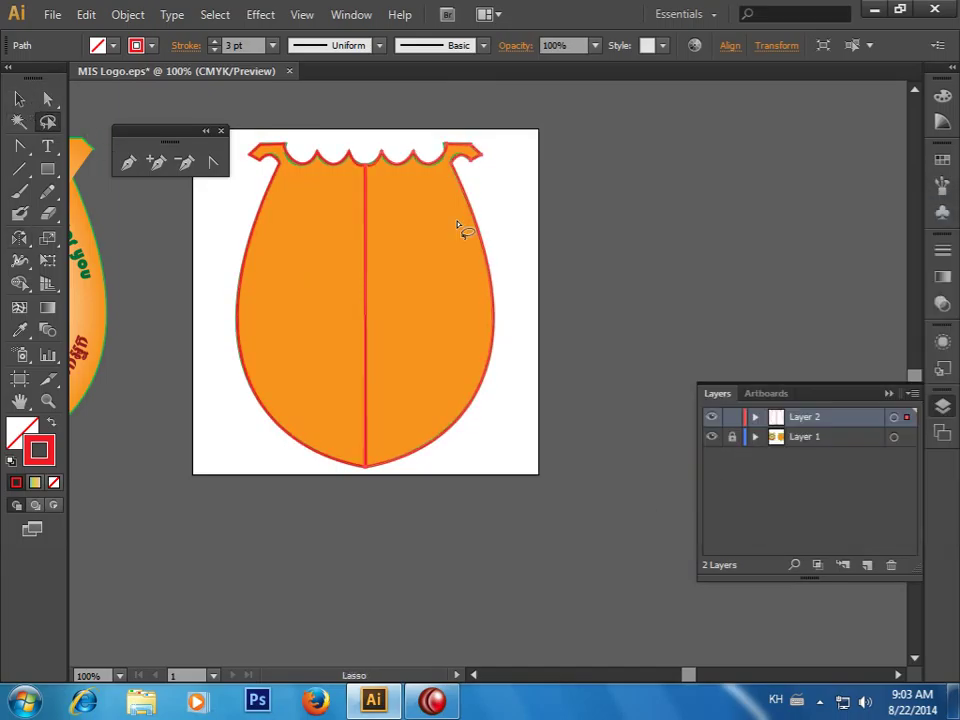
Select both halves of the traced outline and show the Pathfinder panel
click(19, 99)
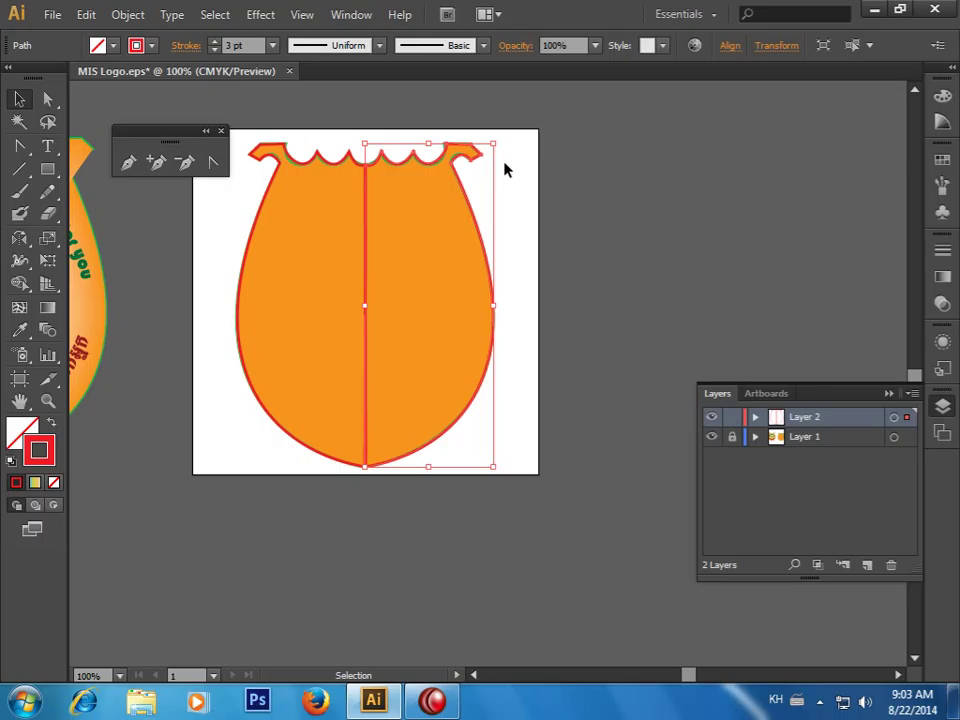
shift+click(330, 163)
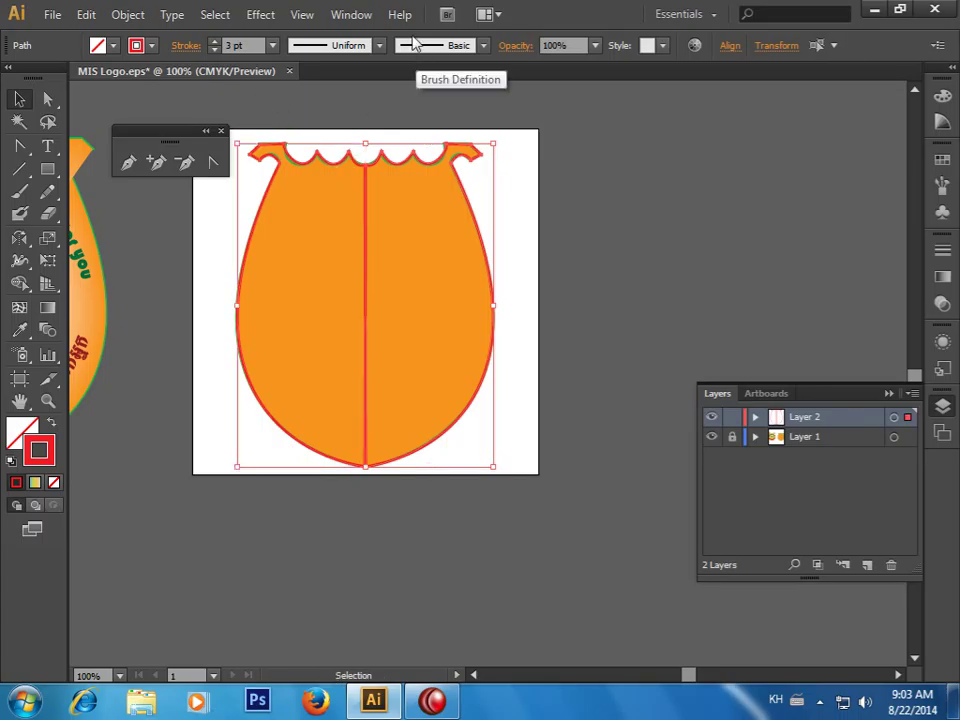
click(351, 14)
click(452, 554)
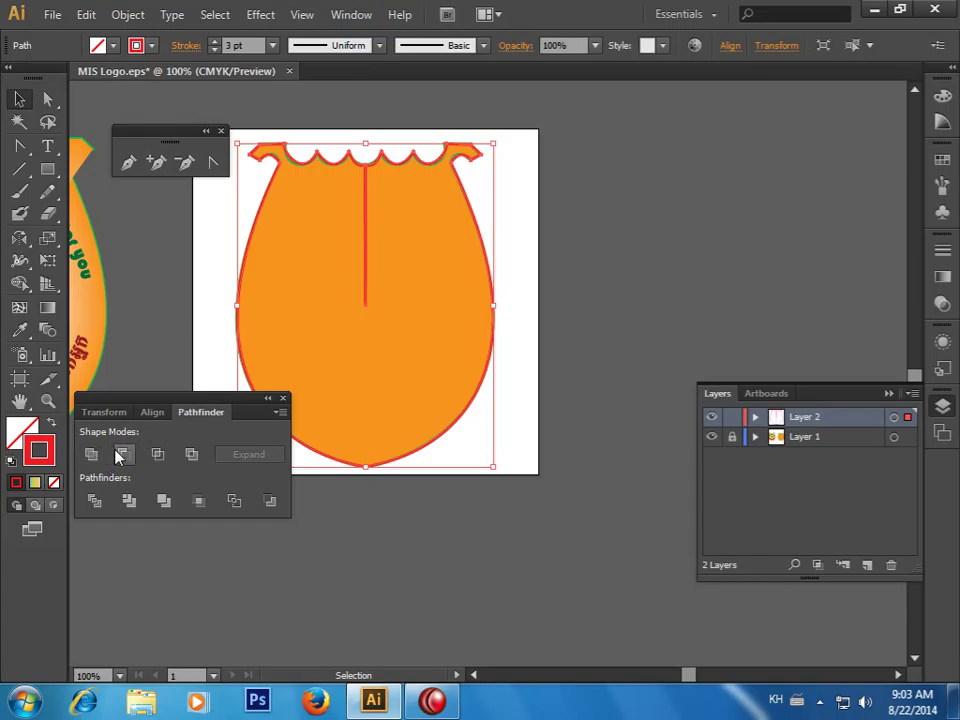
Move the whole traced outline to the right of the artboard
click(370, 285)
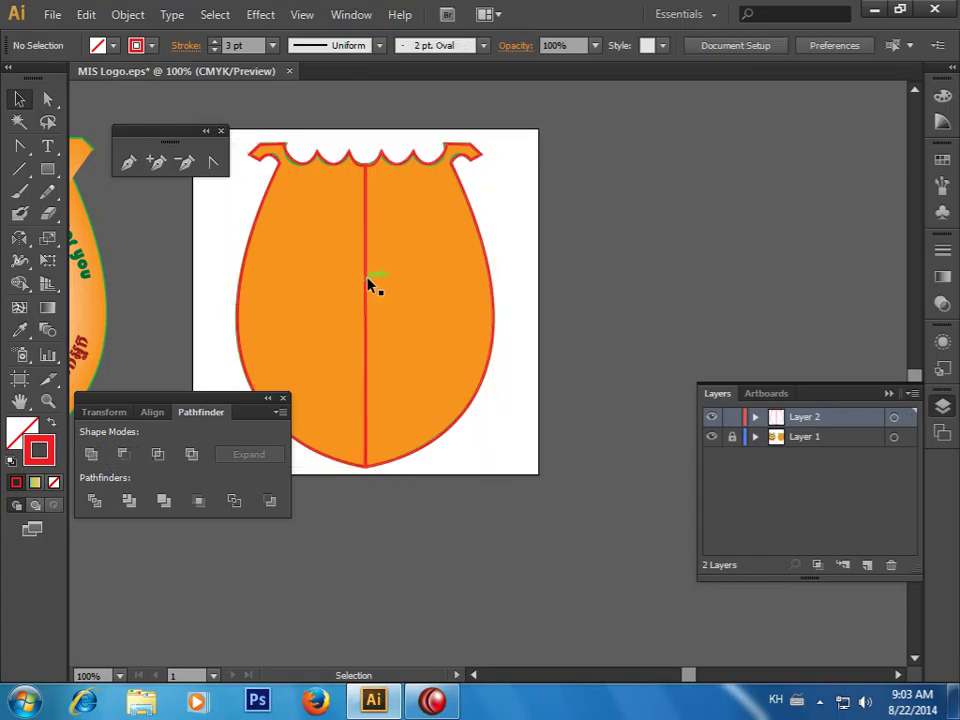
click(367, 285)
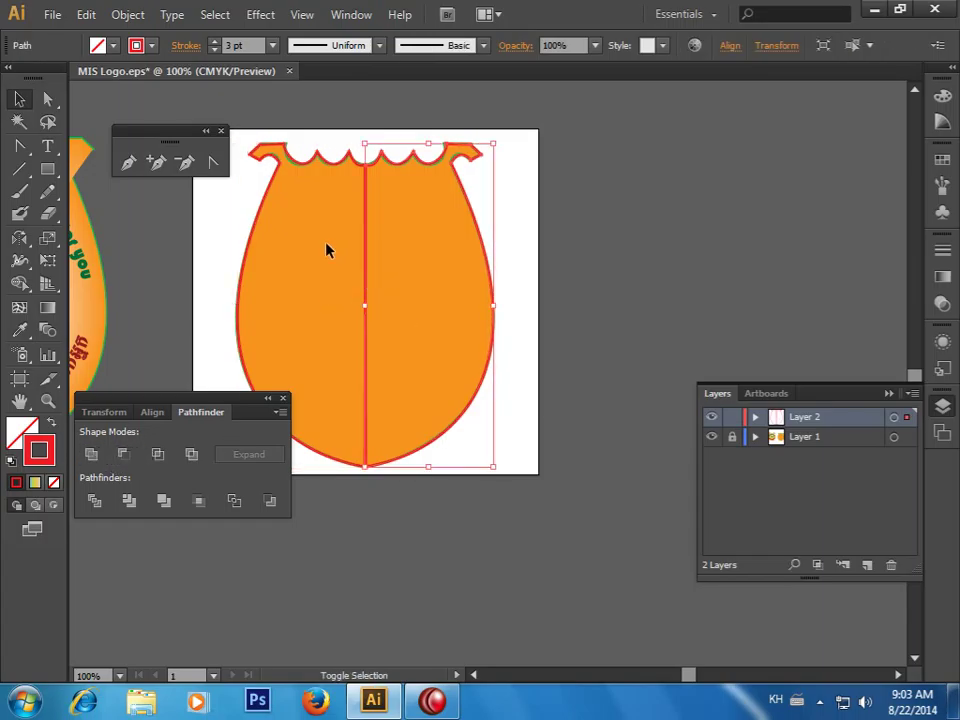
shift+click(326, 161)
drag(326, 161, 651, 170)
Pull the outline's right half away and delete it
click(746, 258)
mouse_move(746, 258)
mouse_down()
mouse_move(596, 236)
mouse_move(510, 204)
mouse_up()
mouse_move(527, 118)
mouse_down()
mouse_move(555, 128)
mouse_move(568, 154)
mouse_up()
key(Delete)
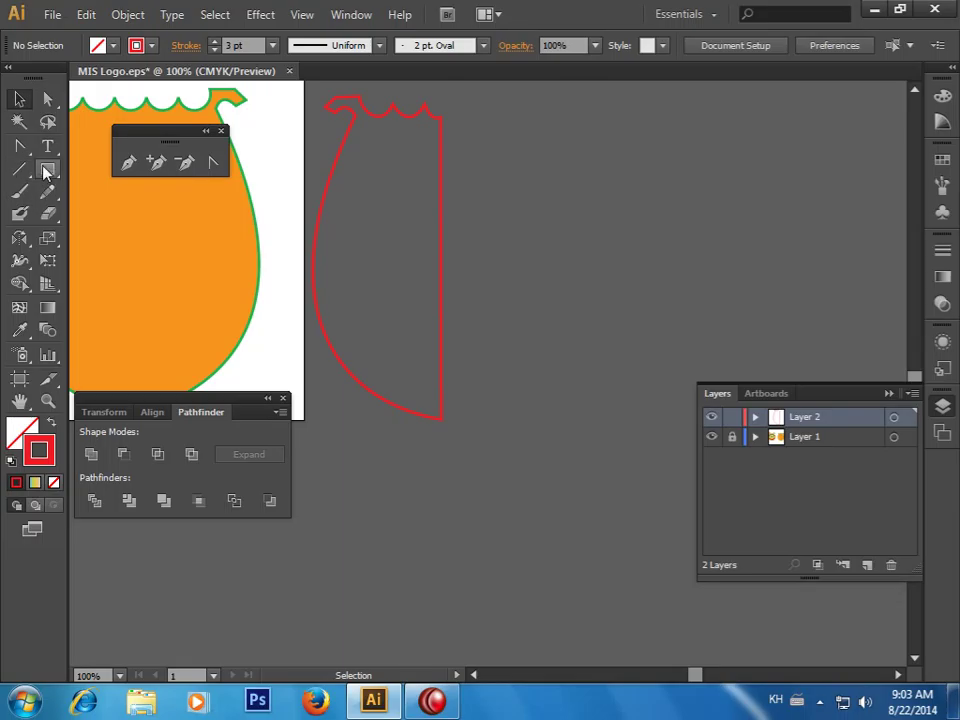
Draw a tall 0.25 pt rectangle aligned with the half outline's straight edge
click(47, 168)
drag(446, 90, 567, 506)
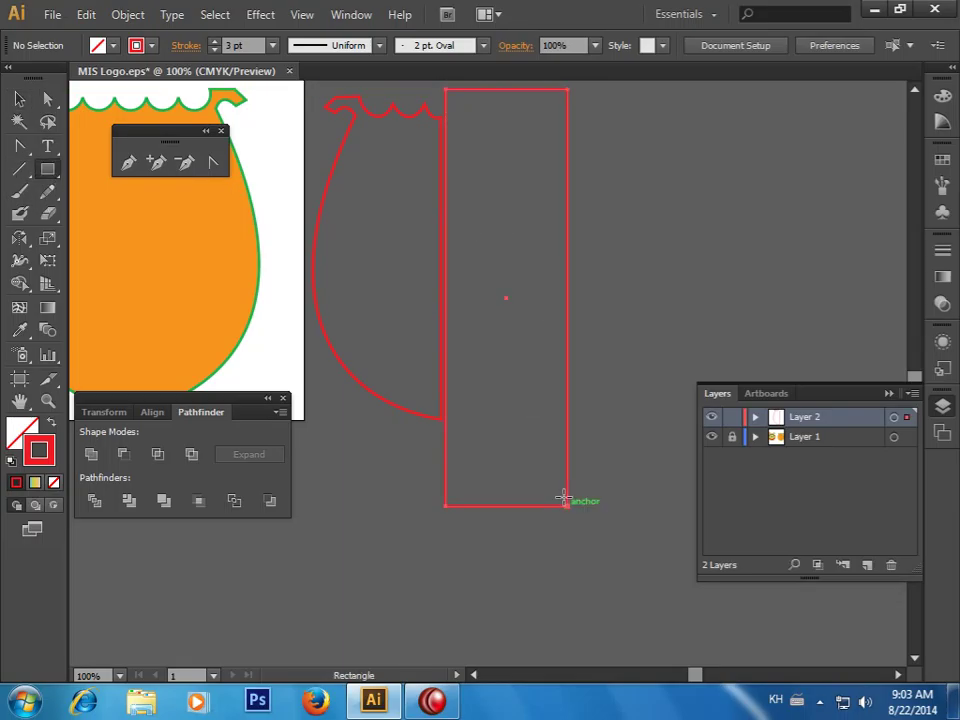
click(19, 98)
click(276, 45)
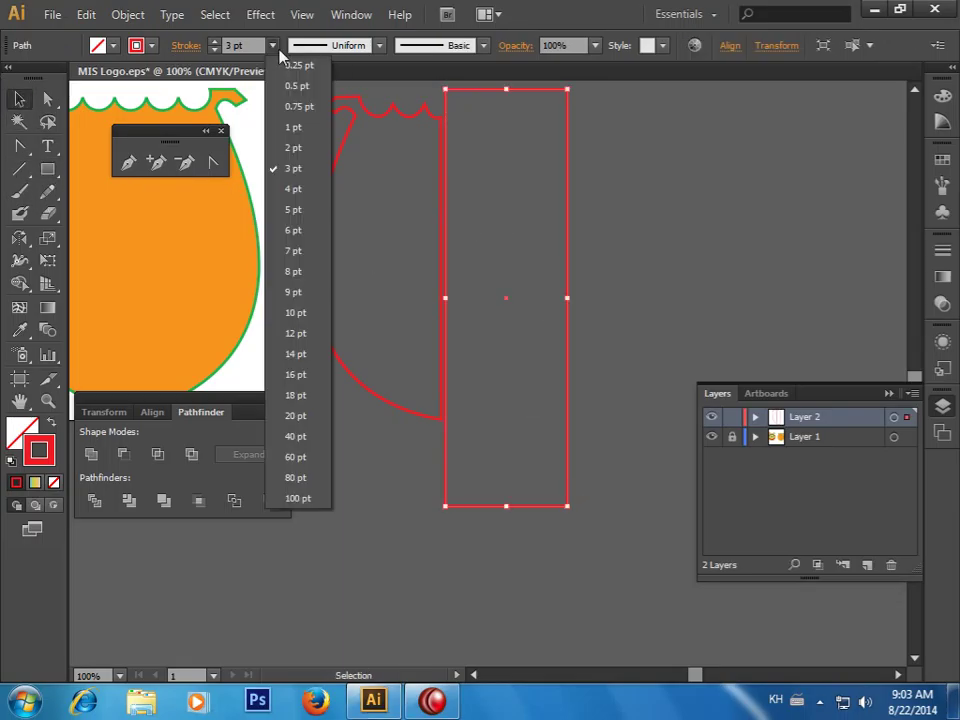
click(300, 65)
drag(556, 158, 559, 149)
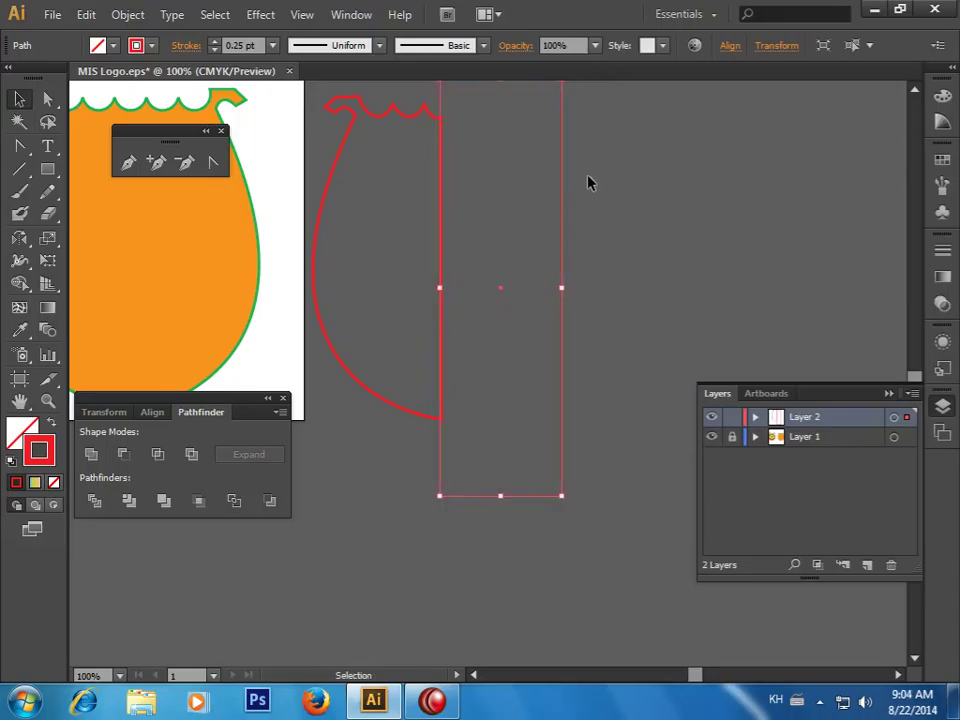
Apply Minus Front to the rectangle and half outline, then select the remaining half
shift+click(418, 118)
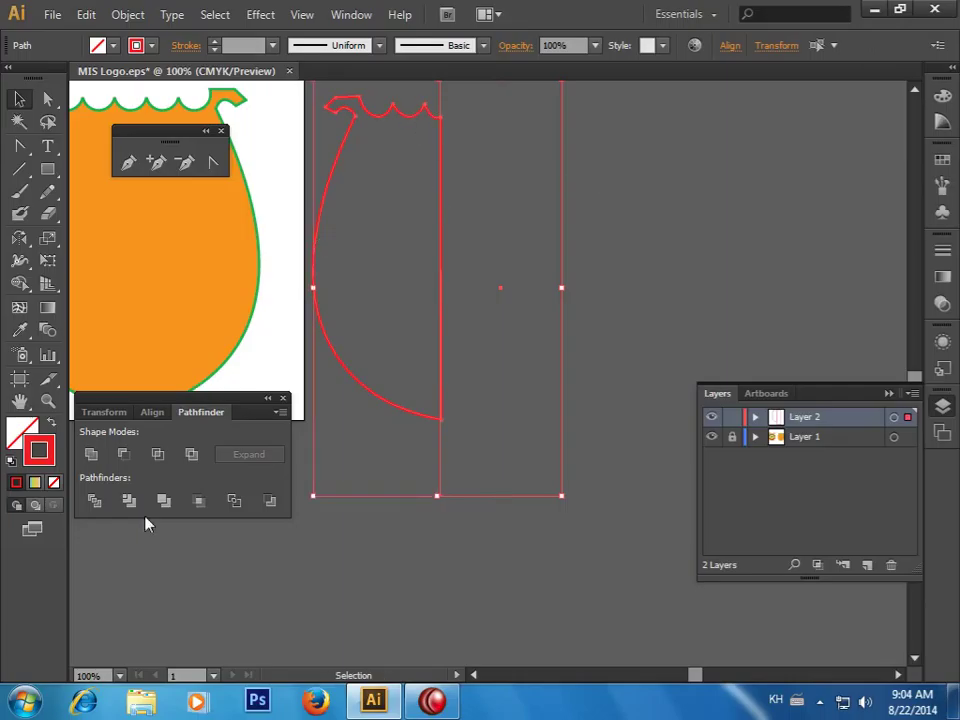
click(123, 454)
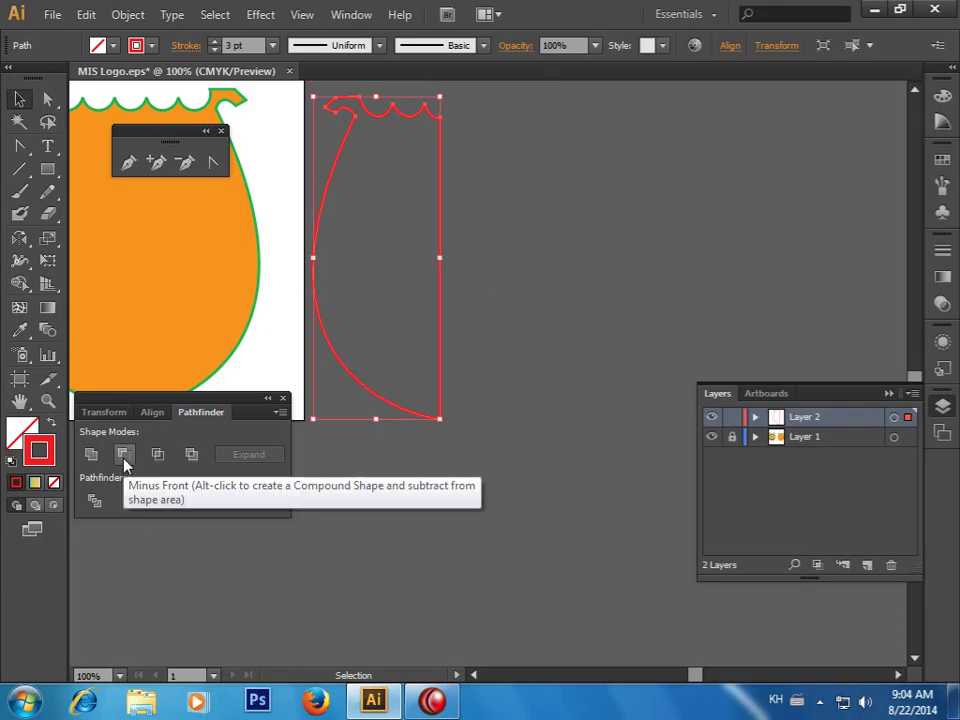
click(445, 144)
click(441, 140)
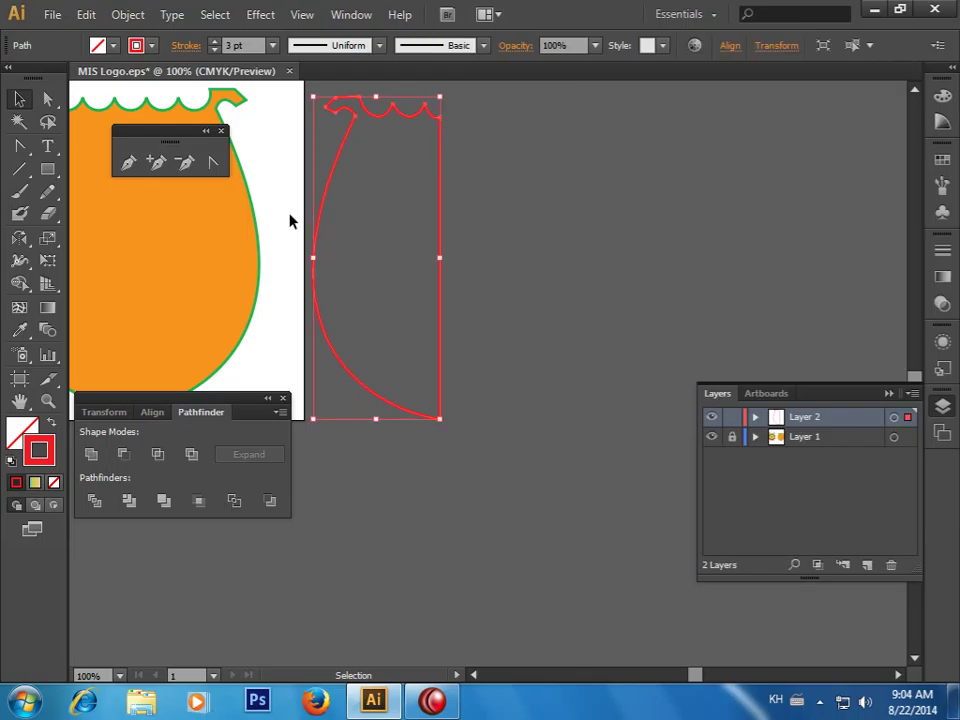
Reflect a vertical copy of the half outline about its right edge
click(19, 238)
key(alt)
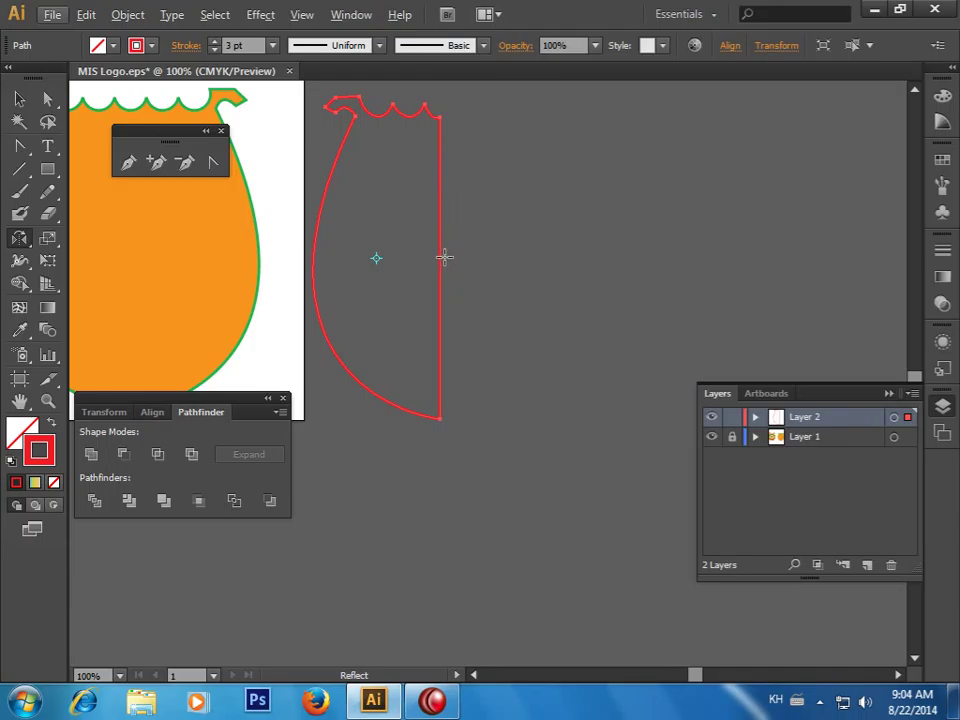
key(alt)
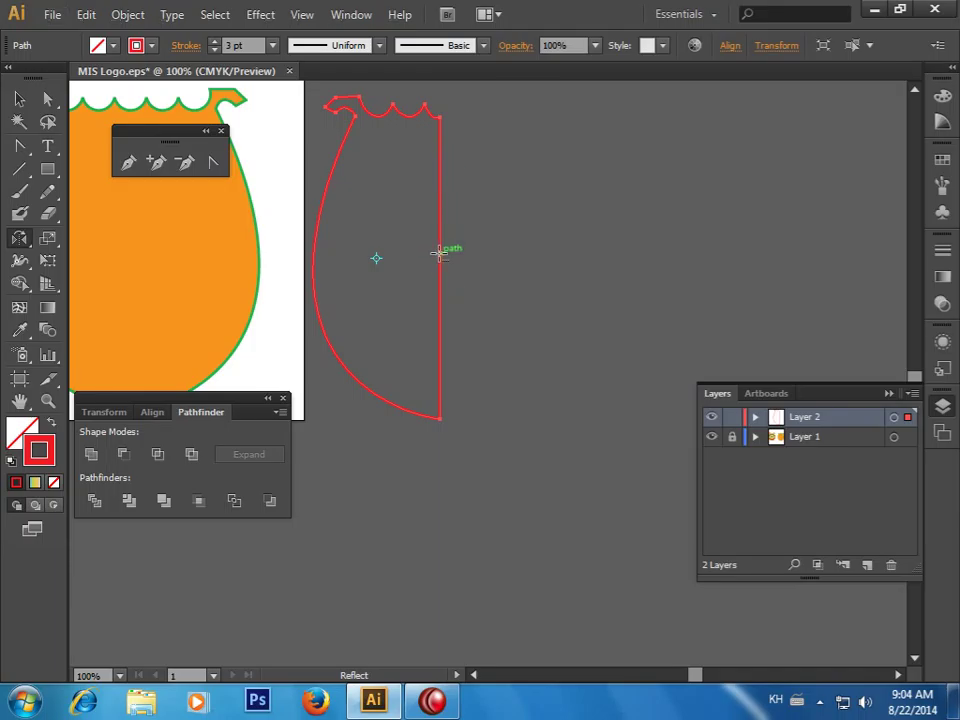
alt+click(440, 253)
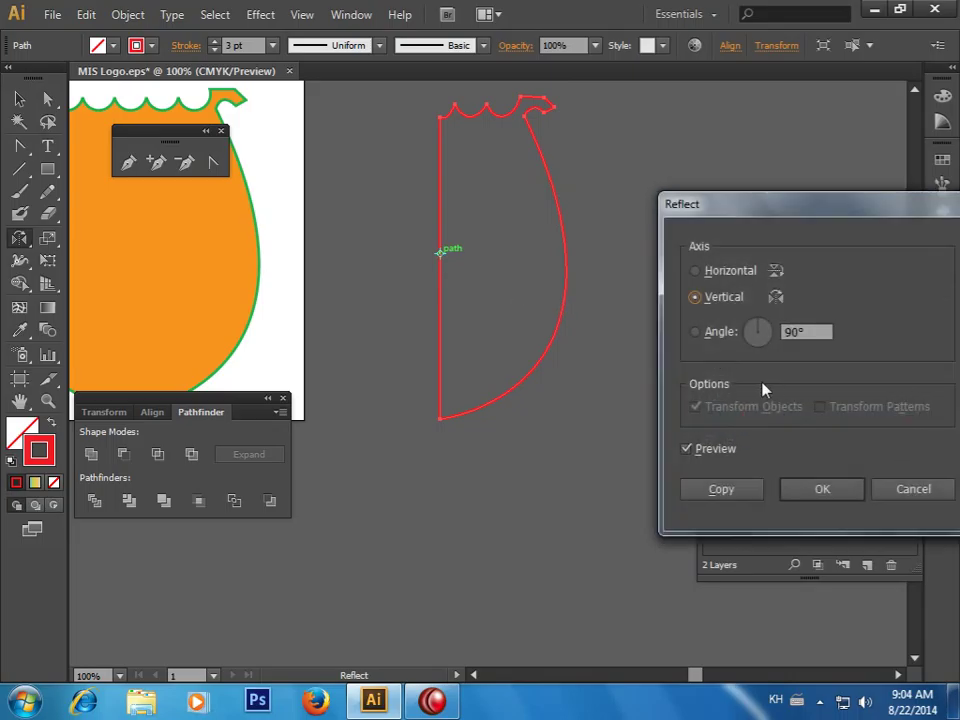
click(722, 488)
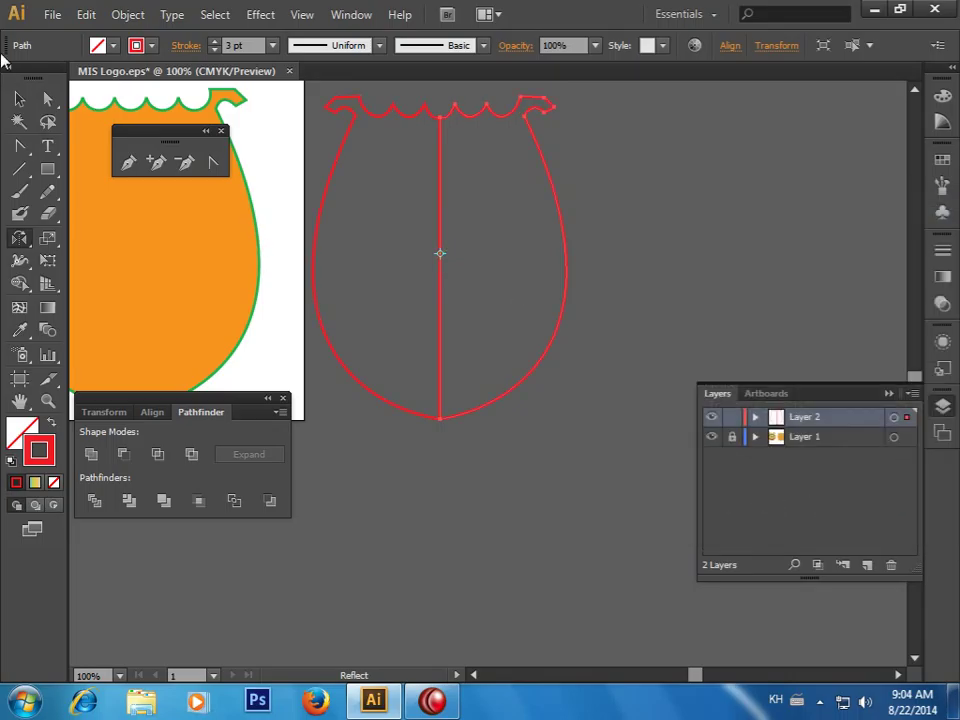
Unite both halves in Pathfinder into one seamless pot shape
click(22, 100)
click(550, 475)
drag(549, 482, 427, 362)
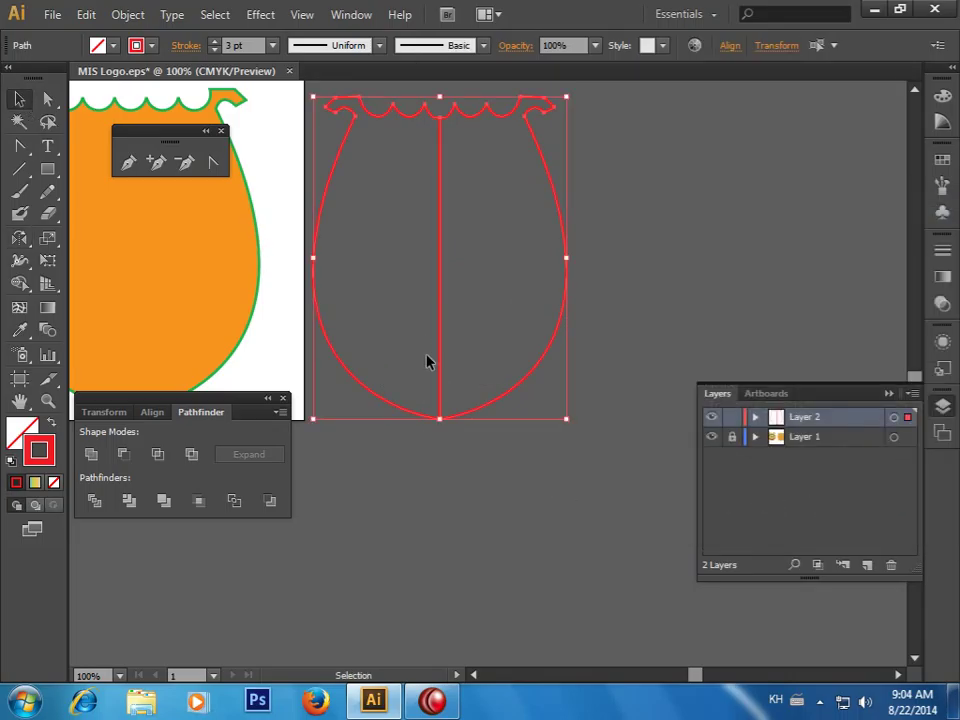
click(91, 453)
click(532, 524)
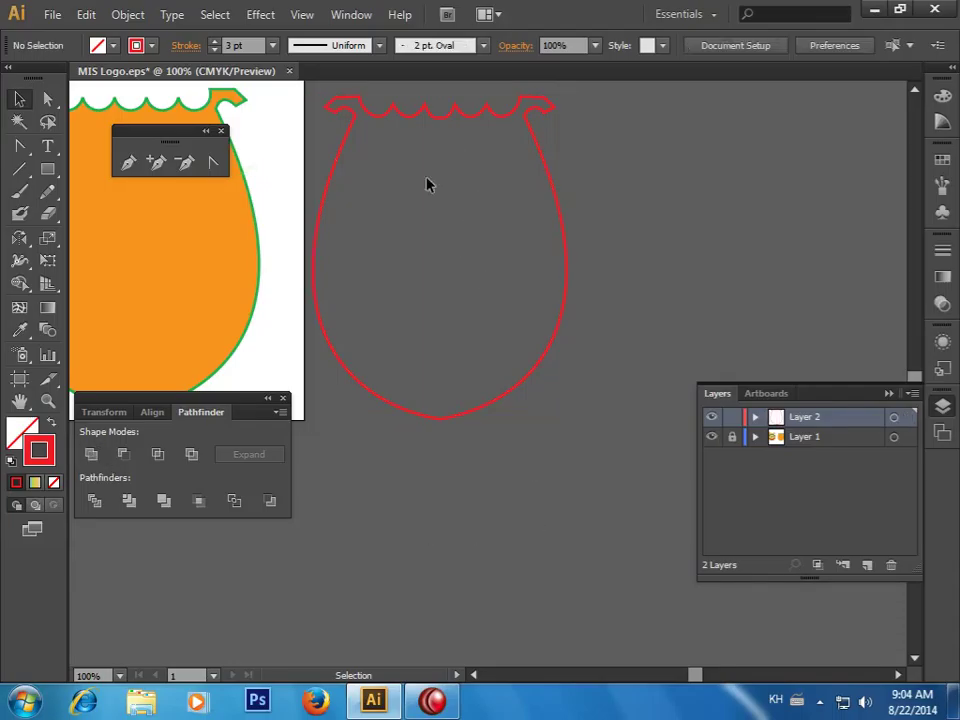
drag(424, 191, 564, 242)
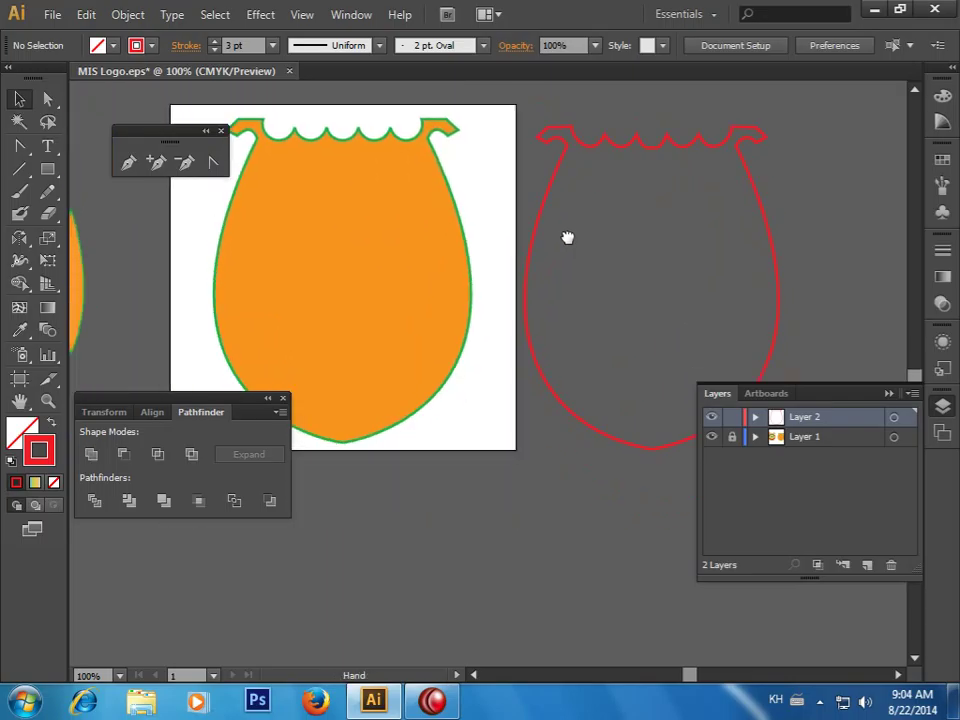
Bring the finished MIS logo into view and unlock Layer 1
scroll(499, 212, left, 3)
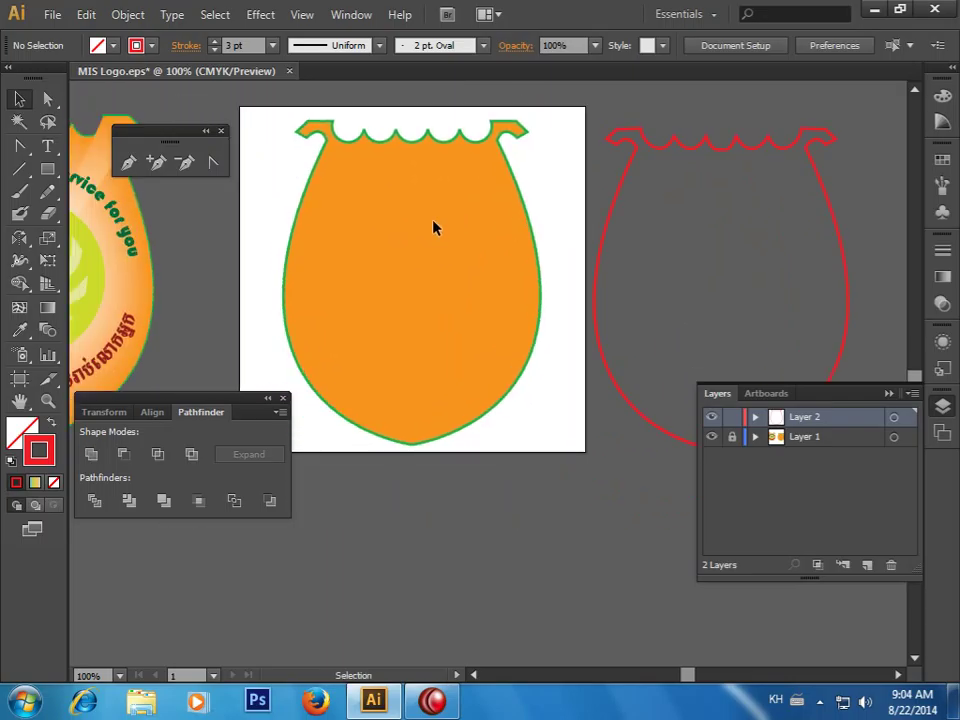
click(670, 148)
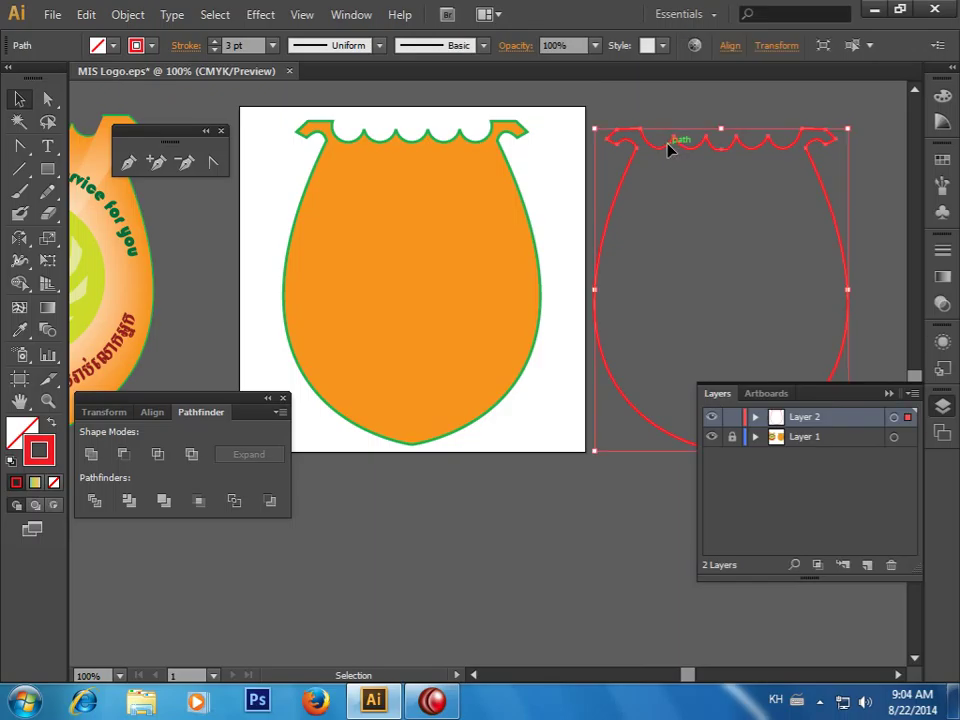
click(687, 163)
drag(324, 253, 557, 223)
drag(279, 265, 424, 295)
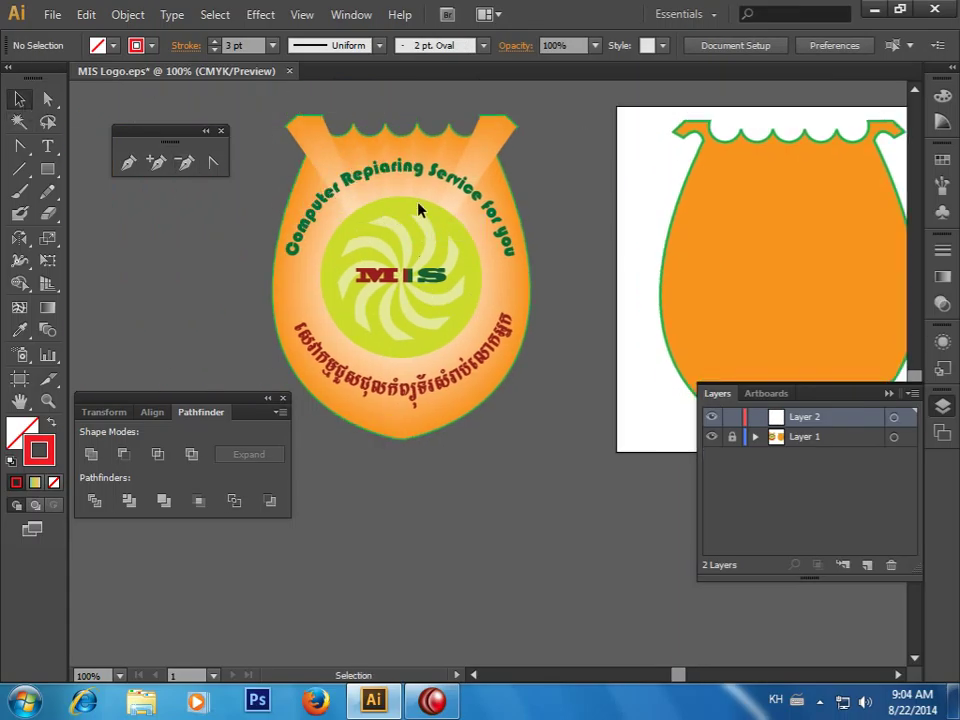
click(732, 437)
Place a copy of the logo's orange glow blend left of the artwork
click(506, 190)
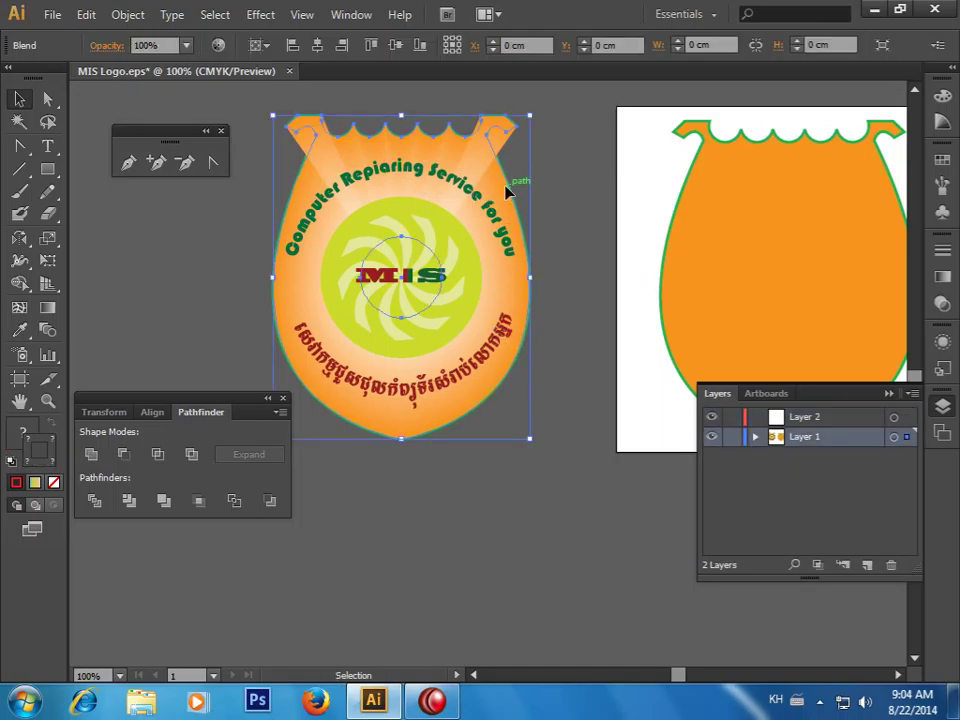
drag(506, 190, 212, 190)
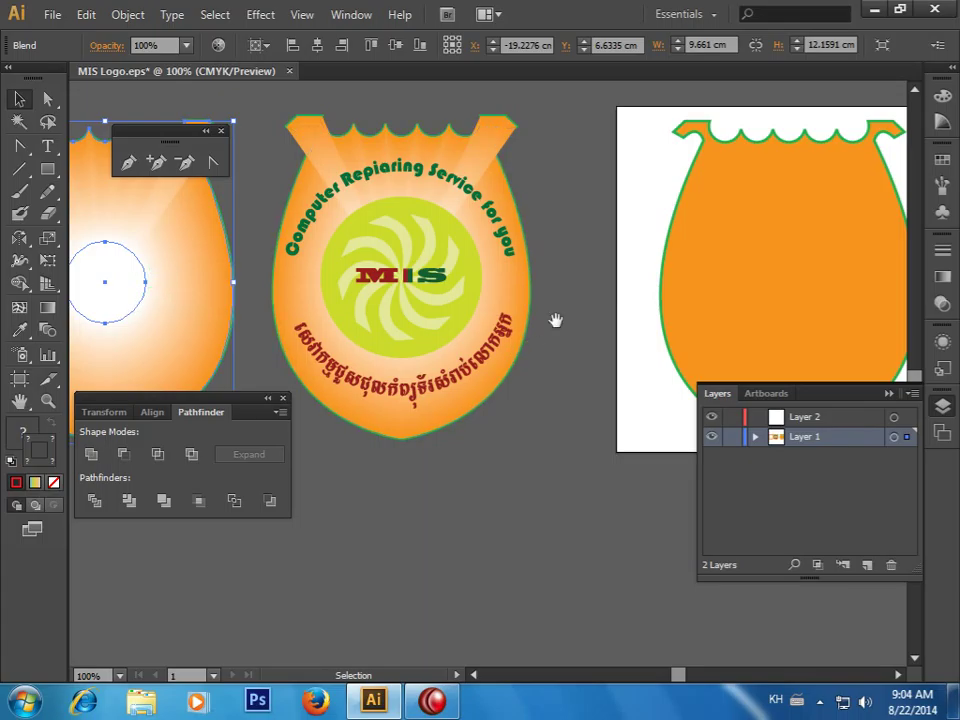
drag(548, 338, 222, 312)
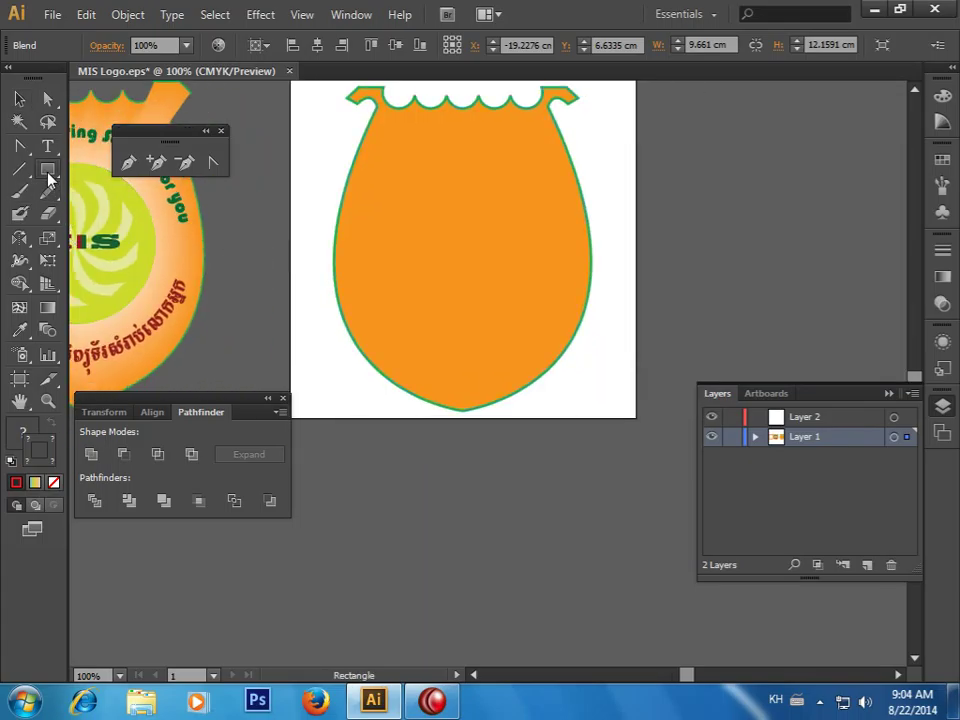
drag(49, 178, 128, 212)
Draw a roughly 2.82 cm circle on the pot's centre with white fill and no stroke
drag(418, 217, 500, 300)
click(113, 45)
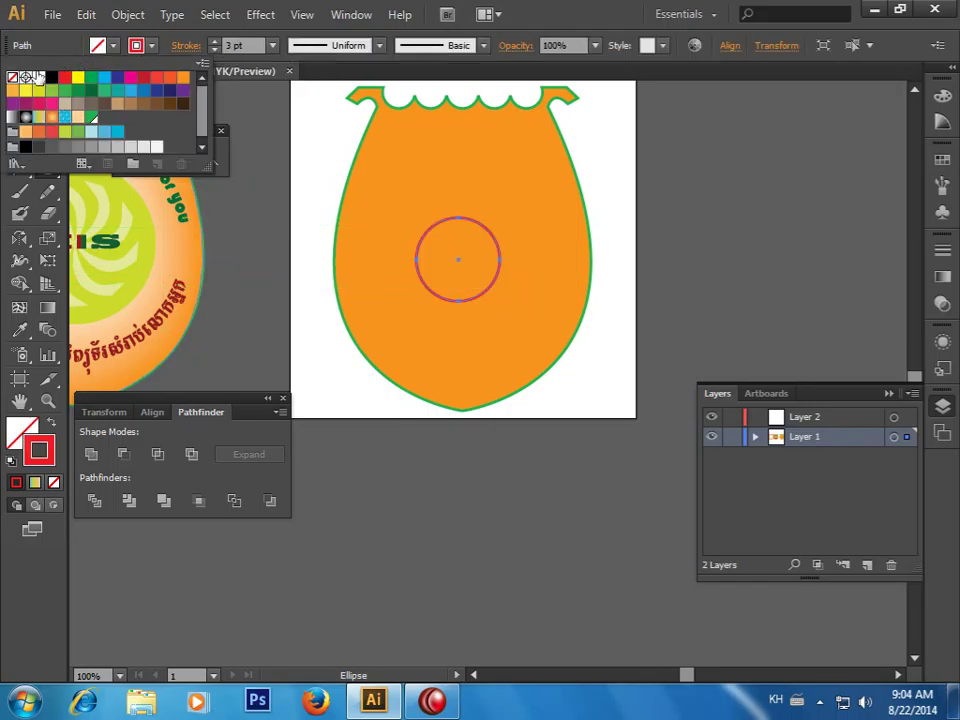
click(39, 77)
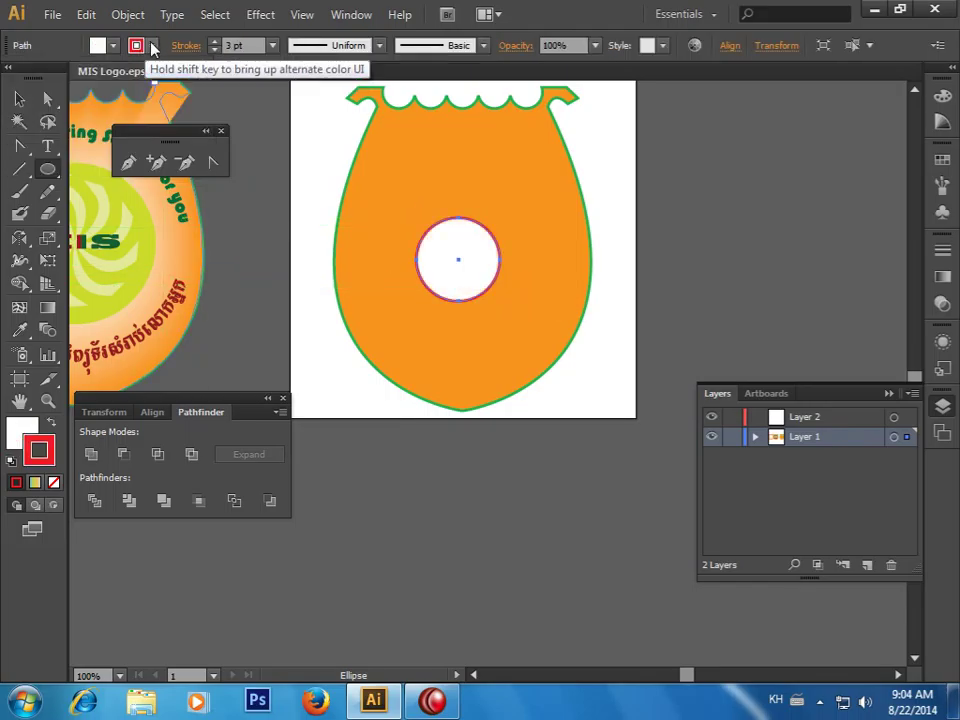
click(152, 46)
click(13, 78)
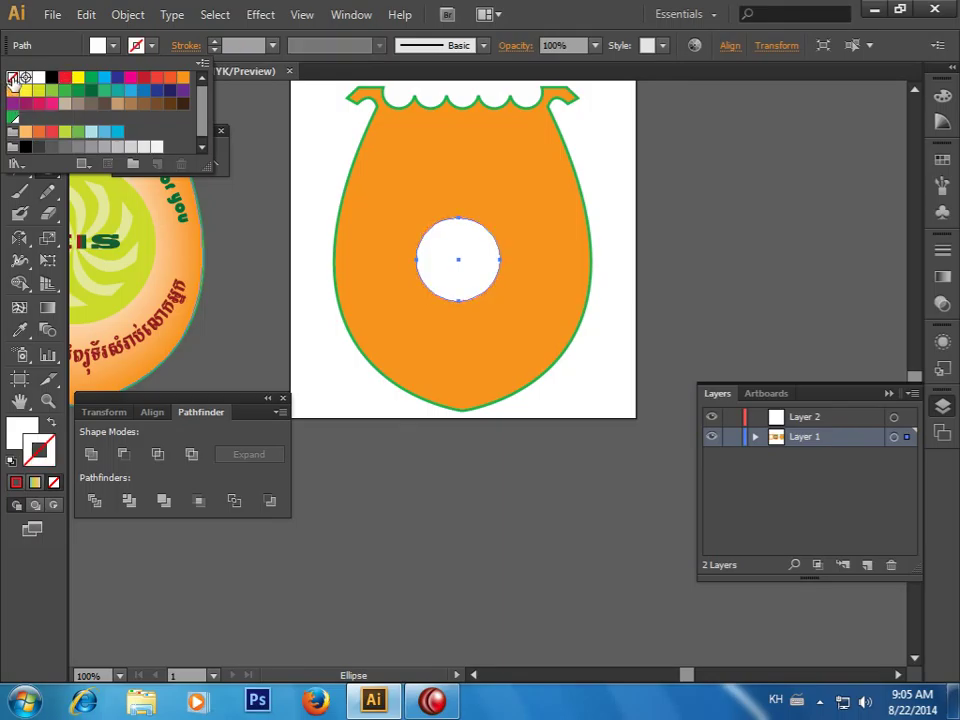
click(697, 249)
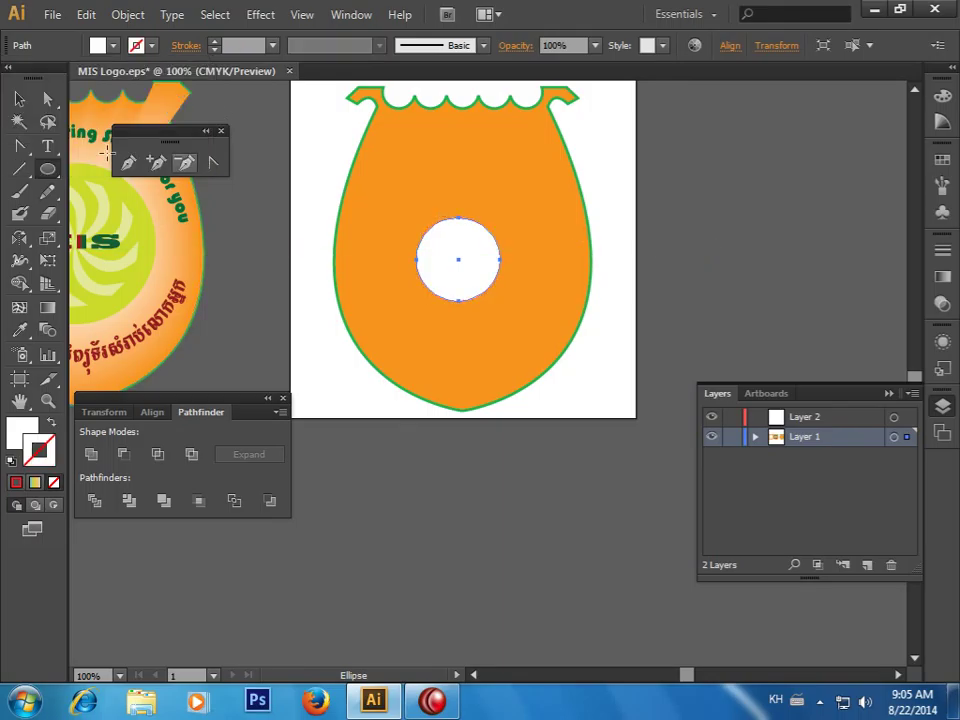
click(48, 331)
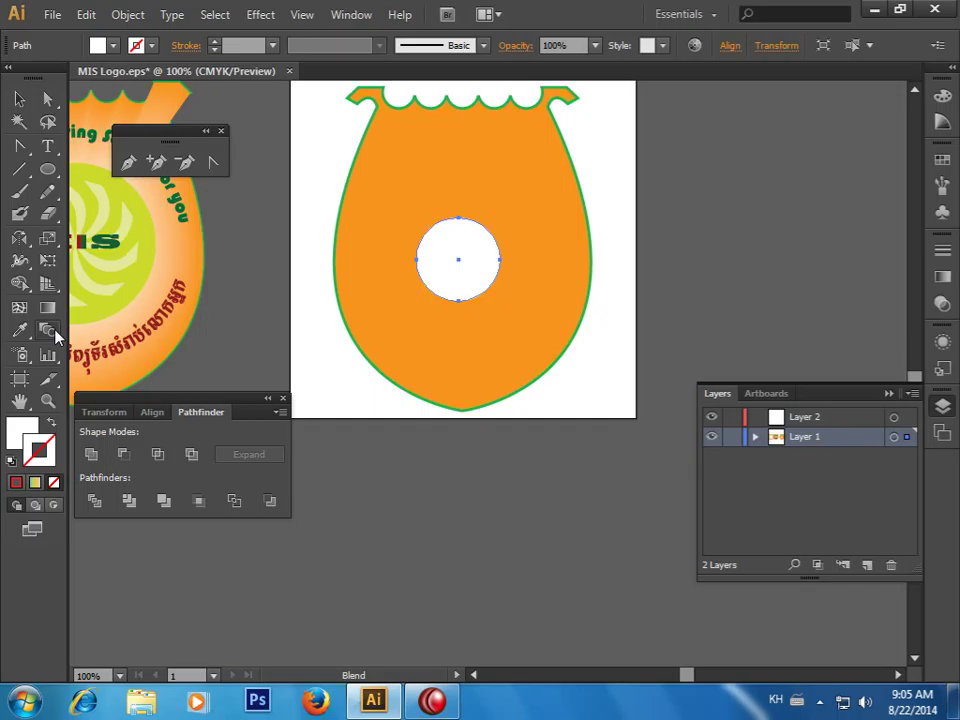
Blend the white circle into the orange pot and move the blend off the artboard
click(478, 177)
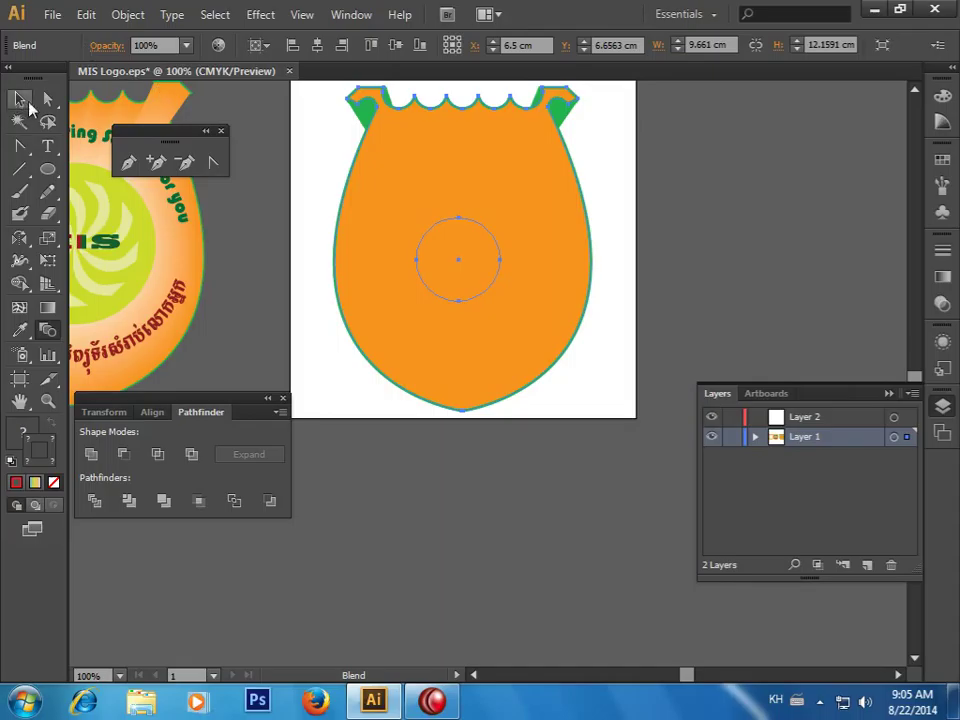
click(19, 99)
click(652, 197)
drag(430, 192, 715, 199)
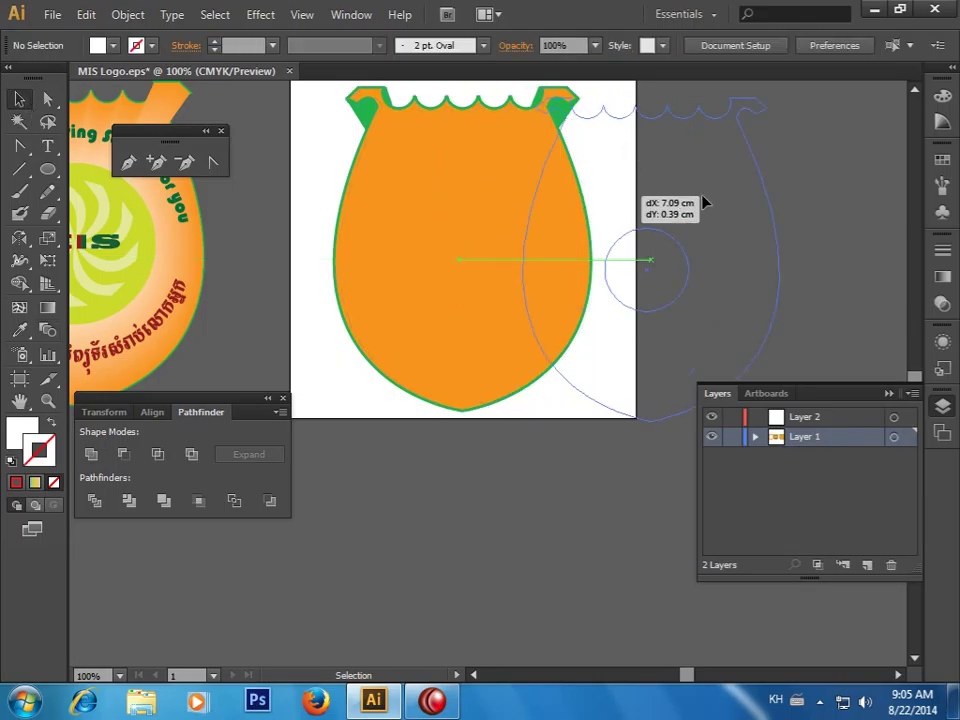
mouse_move(655, 229)
mouse_down()
mouse_move(454, 216)
mouse_move(715, 183)
mouse_up()
Bring the white circle to the front and set it back at the pot's centre
click(47, 99)
click(312, 165)
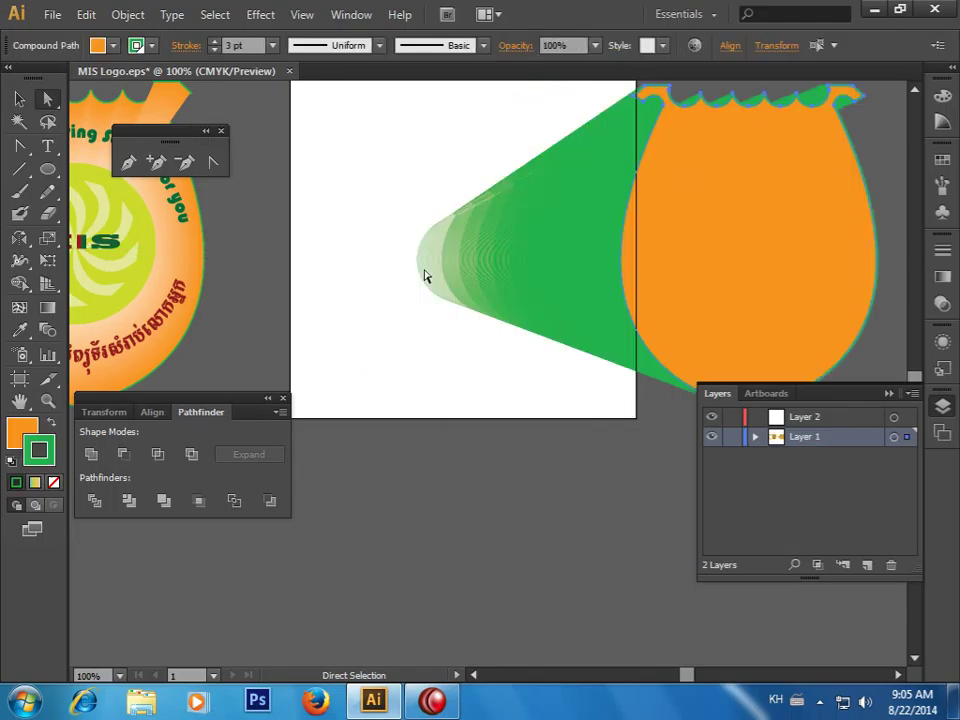
click(420, 258)
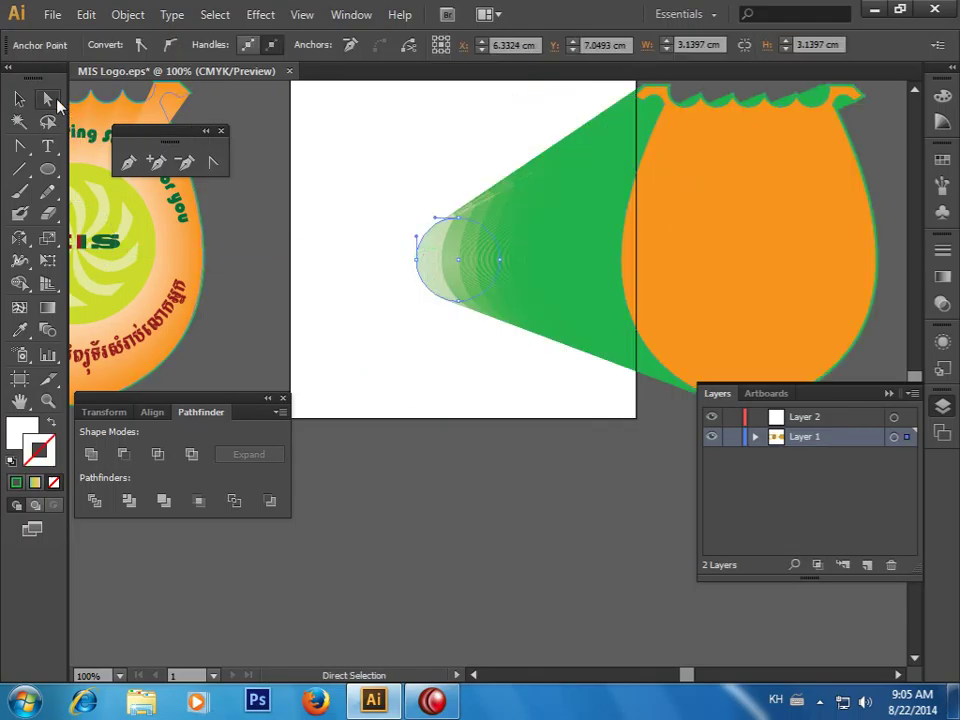
click(47, 99)
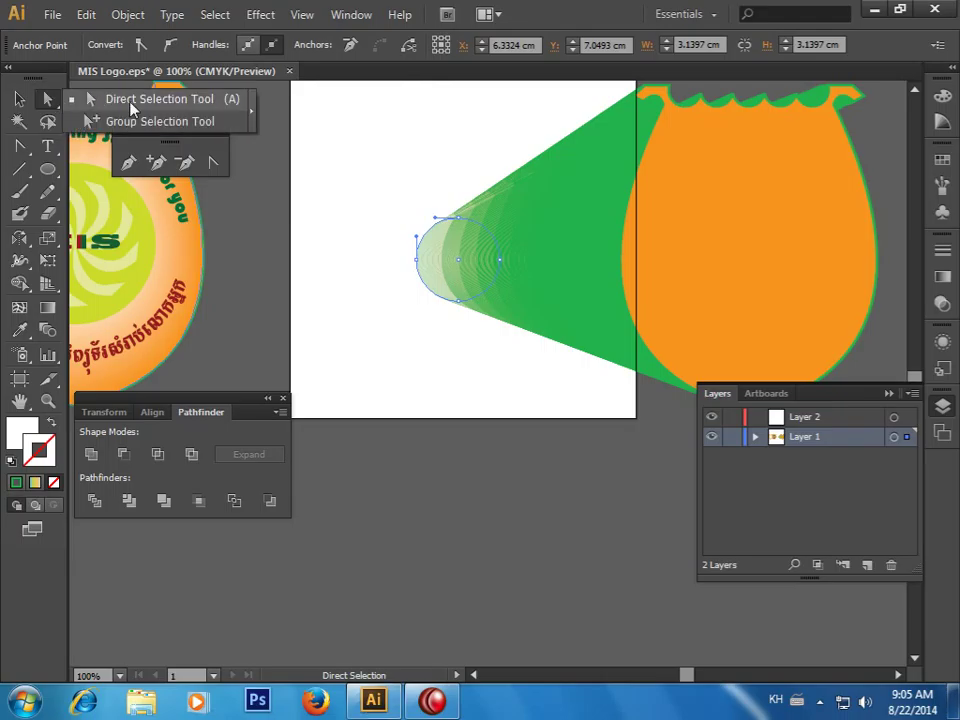
click(418, 257)
right_click(441, 242)
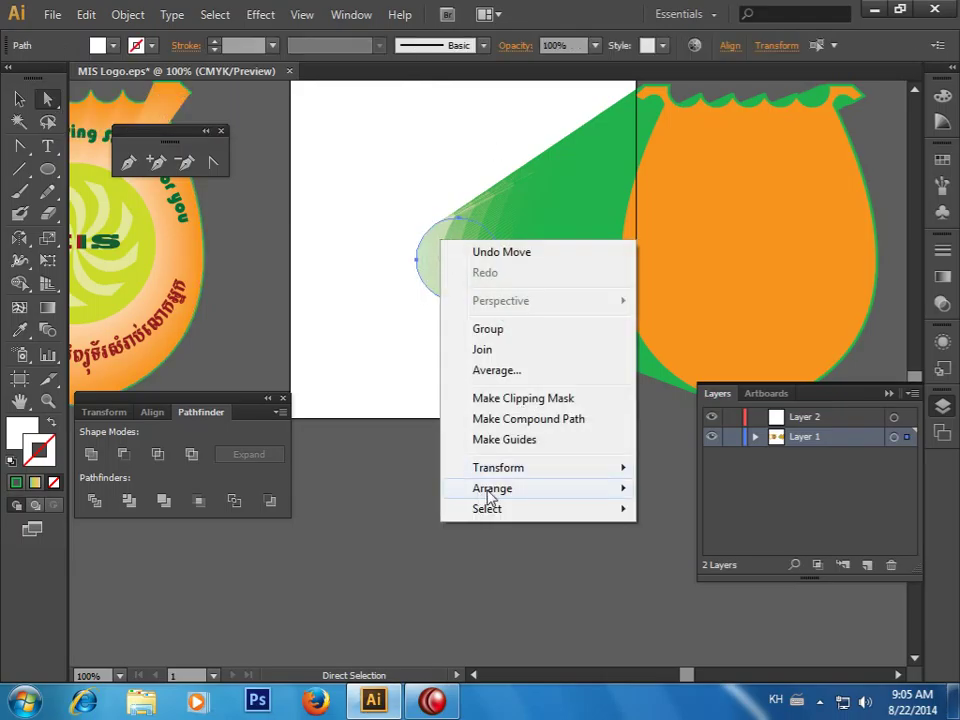
click(693, 490)
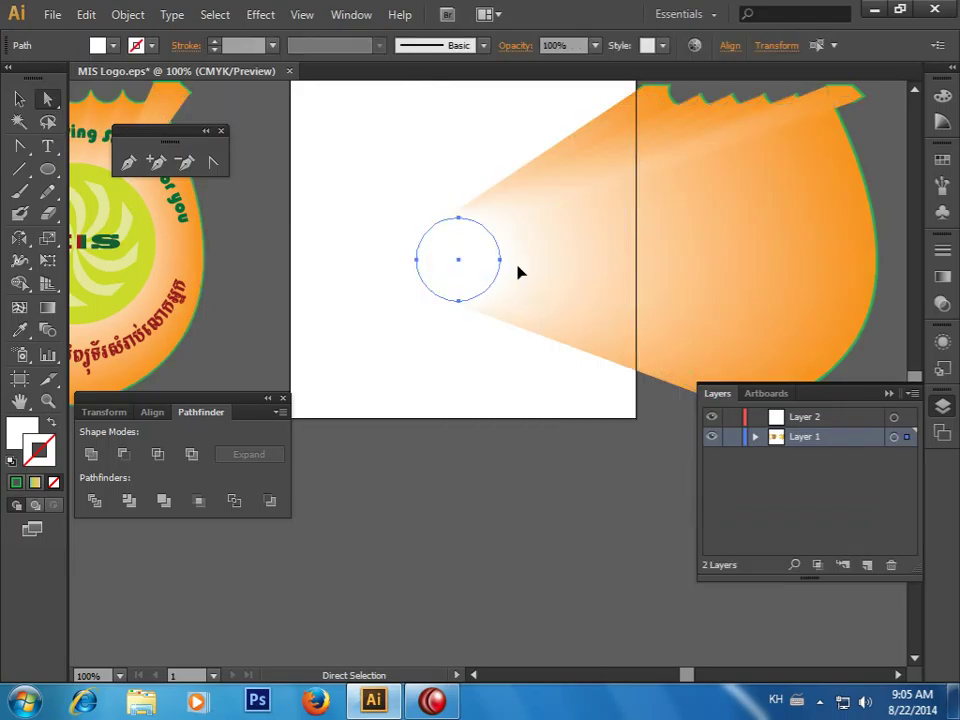
mouse_move(486, 268)
mouse_down()
mouse_move(778, 244)
mouse_move(765, 270)
mouse_up()
Move the glowing pot back onto the artboard
key(v)
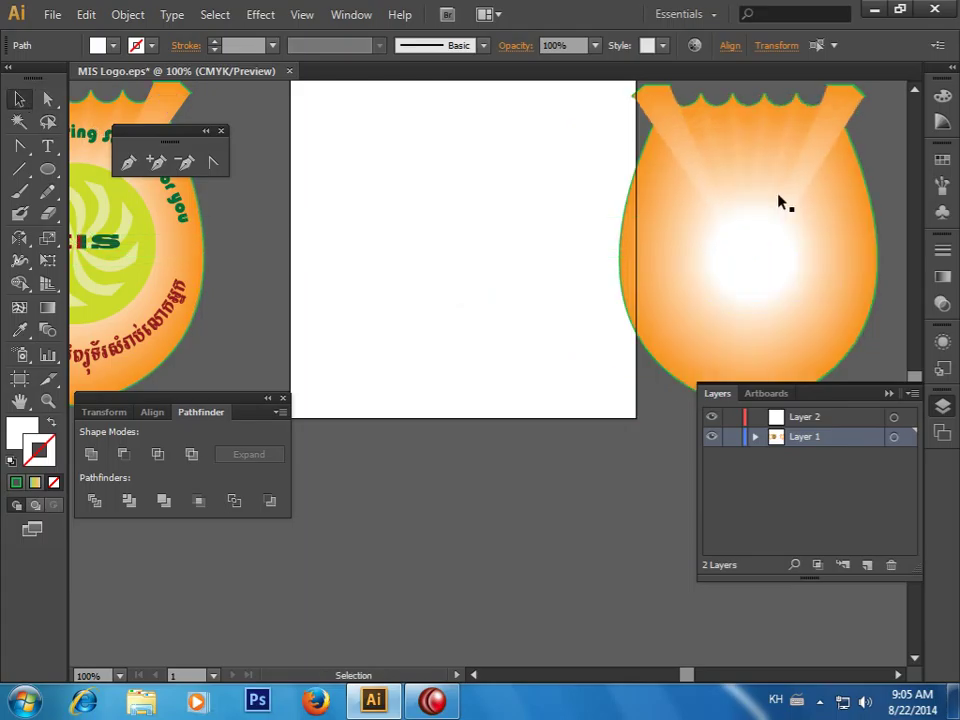
click(508, 169)
drag(836, 199, 535, 208)
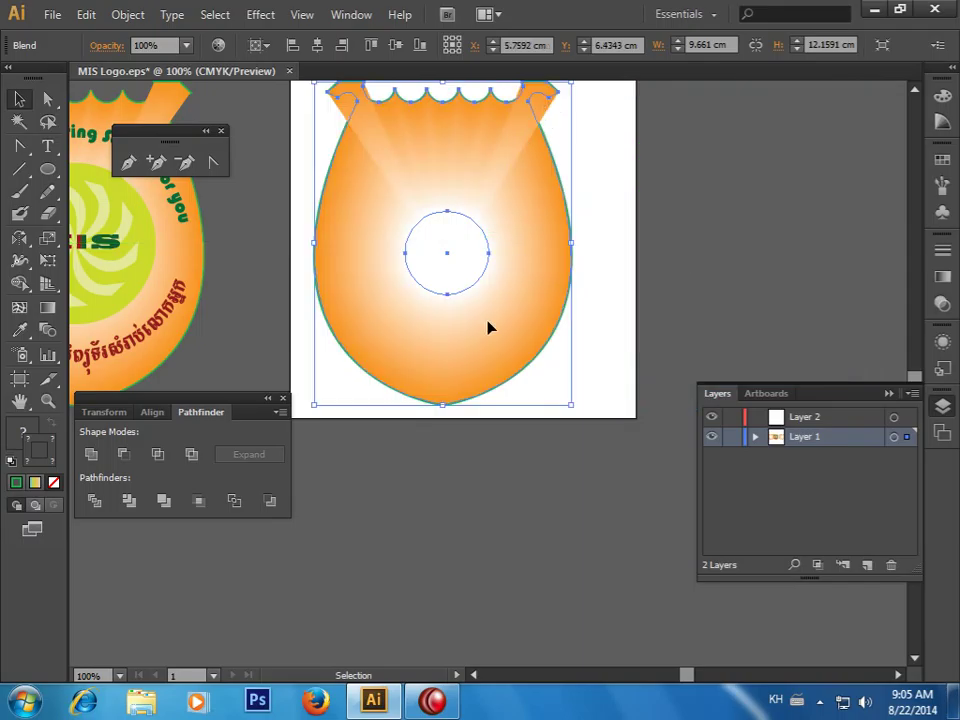
Zoom and pan to frame the artboard and the glowing pot
key(ctrl+alt+space)
click(473, 268)
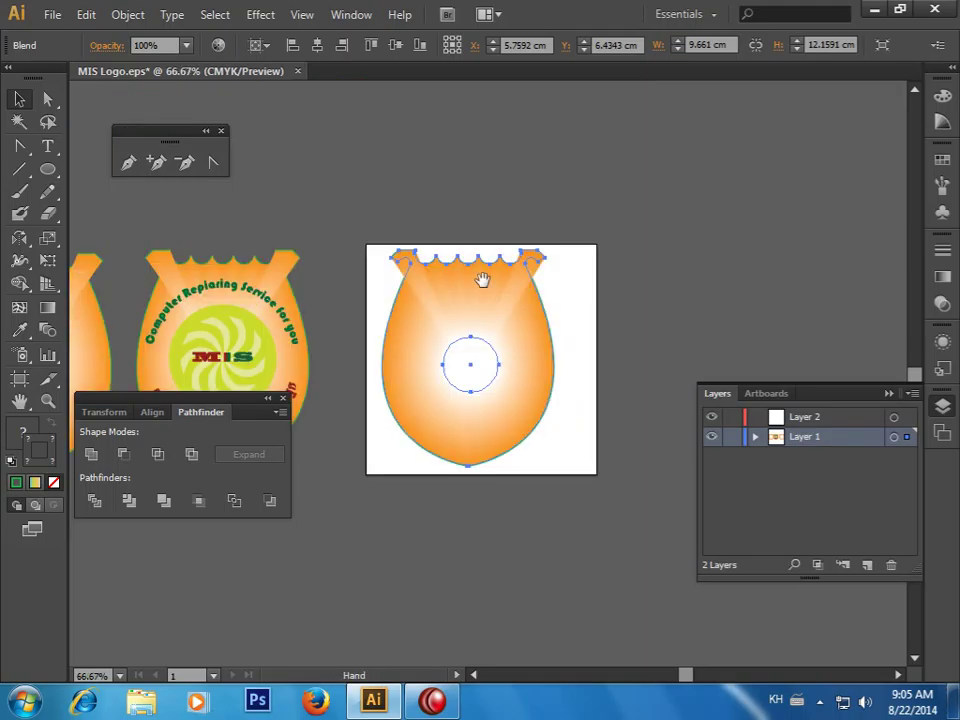
drag(484, 274, 580, 250)
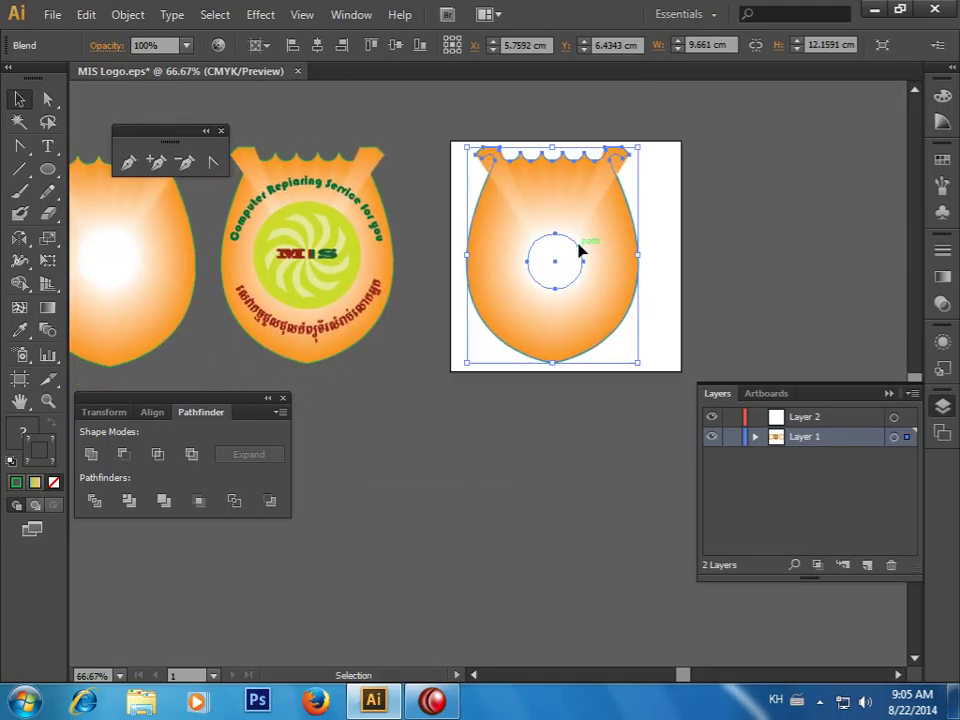
key(ctrl+space)
click(553, 261)
mouse_move(591, 321)
mouse_down()
mouse_move(574, 240)
mouse_move(600, 200)
mouse_up()
key(ctrl+alt+space)
click(587, 246)
Drag the pot group right of the artboard and select the MIS logo group
mouse_move(587, 246)
mouse_down()
mouse_move(508, 317)
mouse_move(580, 170)
mouse_up()
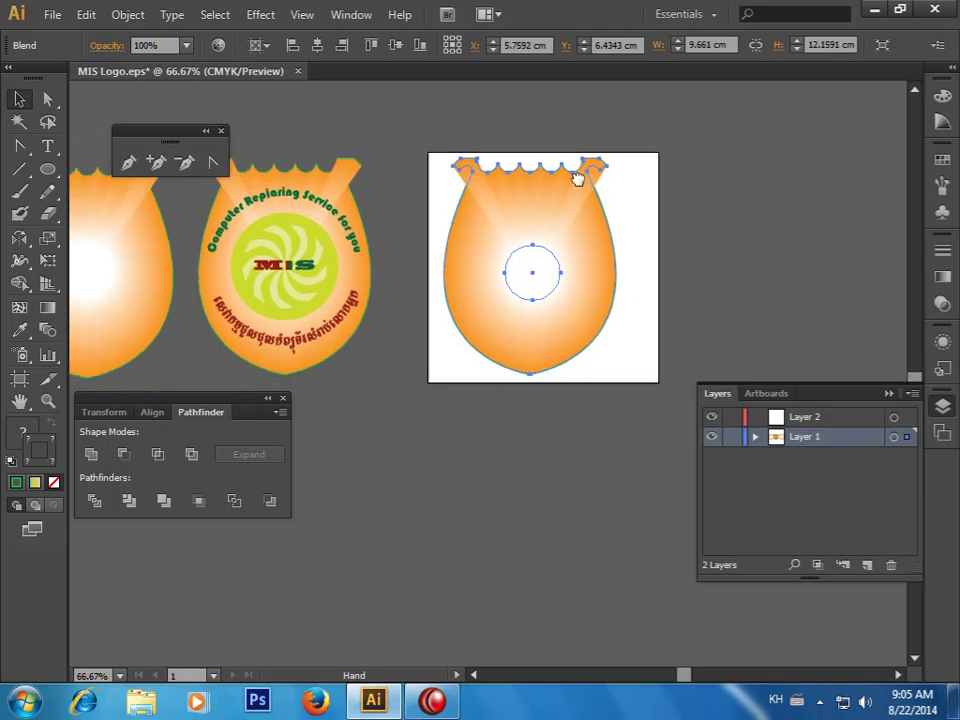
click(407, 111)
mouse_move(497, 114)
mouse_down()
mouse_move(553, 249)
mouse_move(680, 214)
mouse_move(810, 214)
mouse_up()
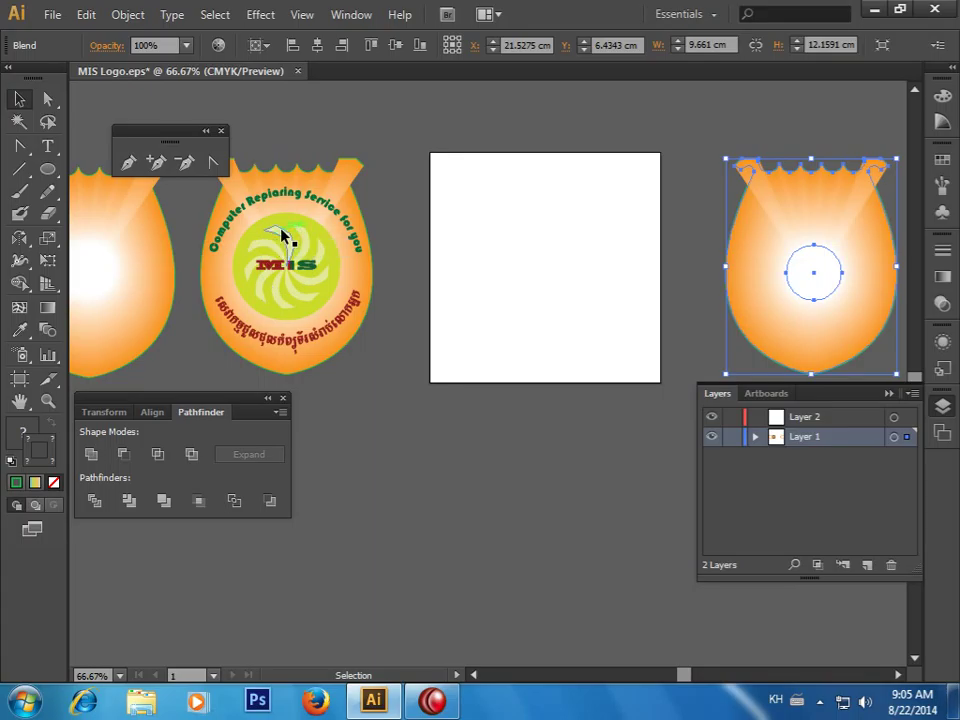
click(281, 233)
right_click(281, 233)
Ungroup the MIS logo and move its swirl onto the empty artboard
click(321, 337)
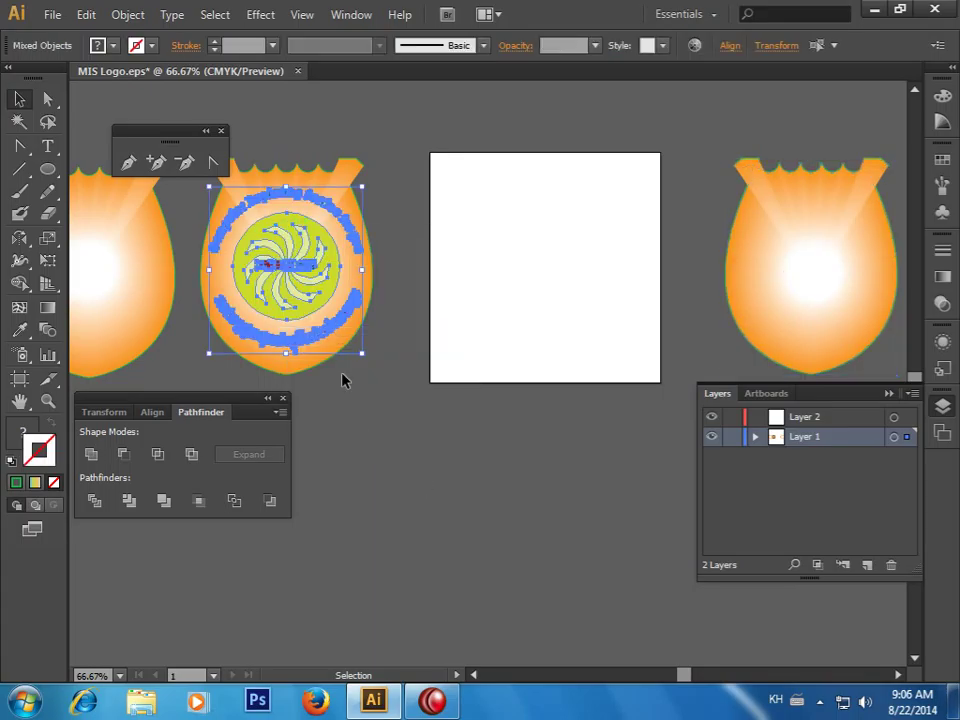
click(343, 379)
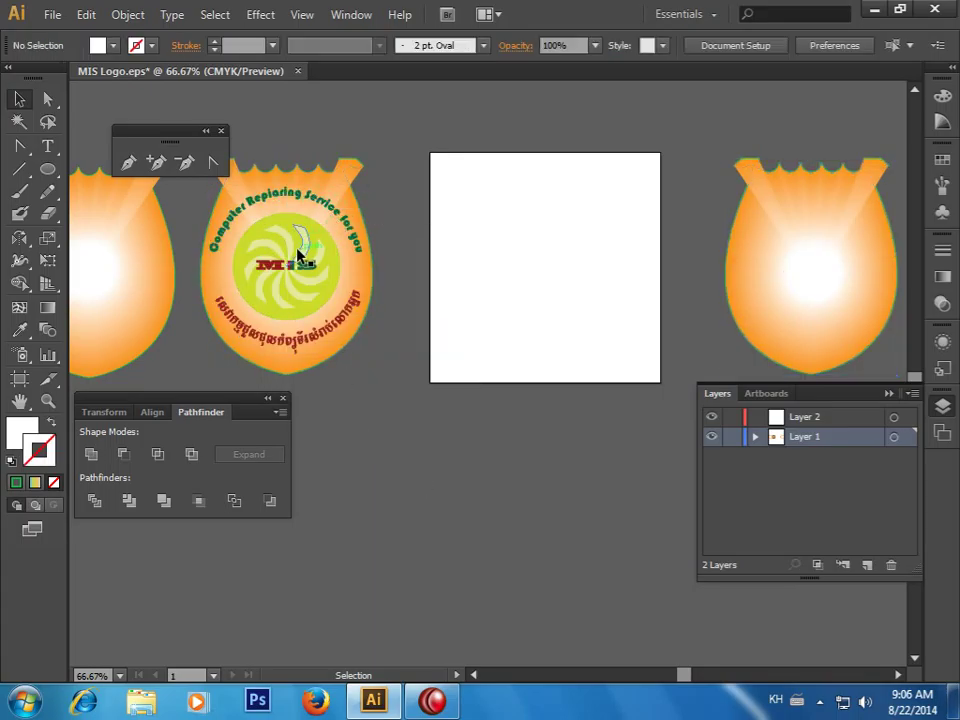
click(301, 243)
drag(301, 243, 578, 239)
click(574, 379)
click(553, 262)
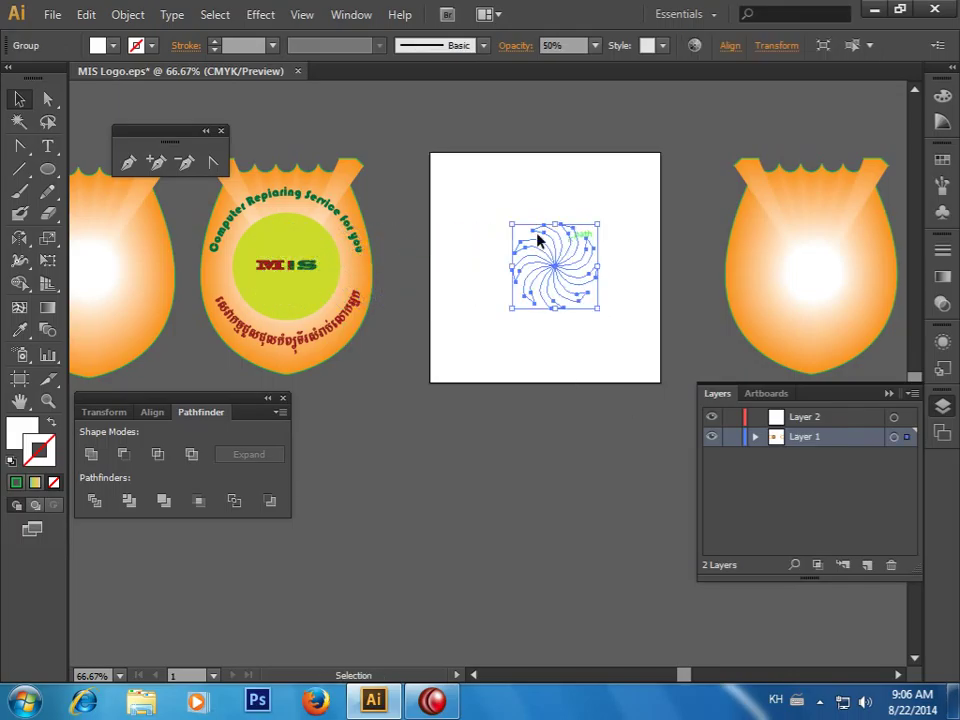
Fill the swirl with CMYK Red and zoom in to 150%
click(113, 45)
click(52, 62)
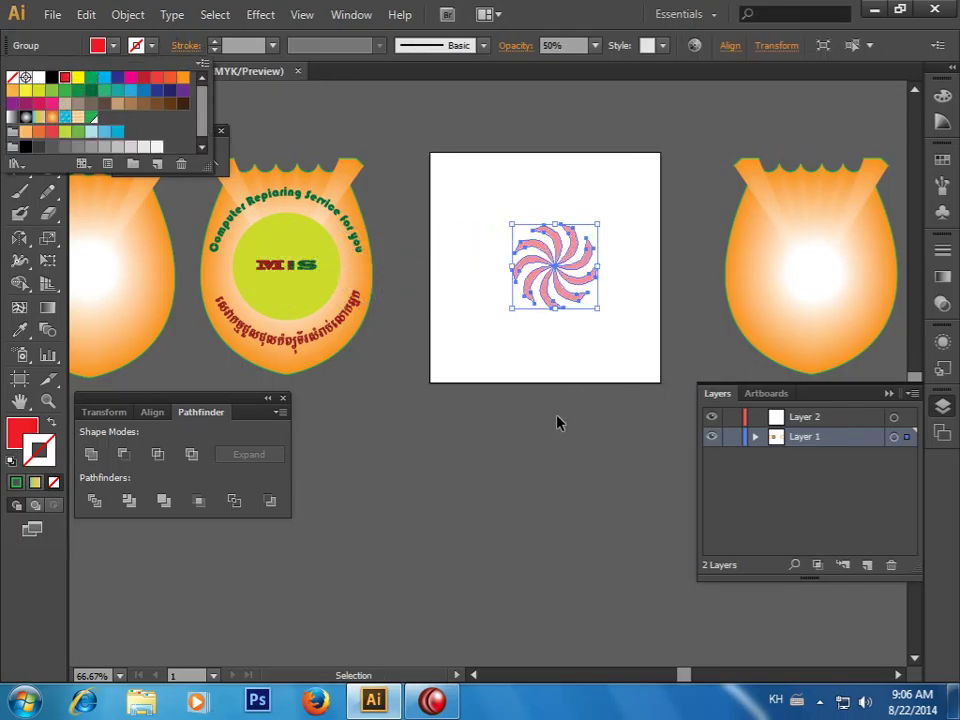
click(585, 365)
click(578, 276)
click(574, 306)
mouse_move(505, 426)
mouse_down()
mouse_move(681, 231)
mouse_move(636, 268)
mouse_up()
click(538, 225)
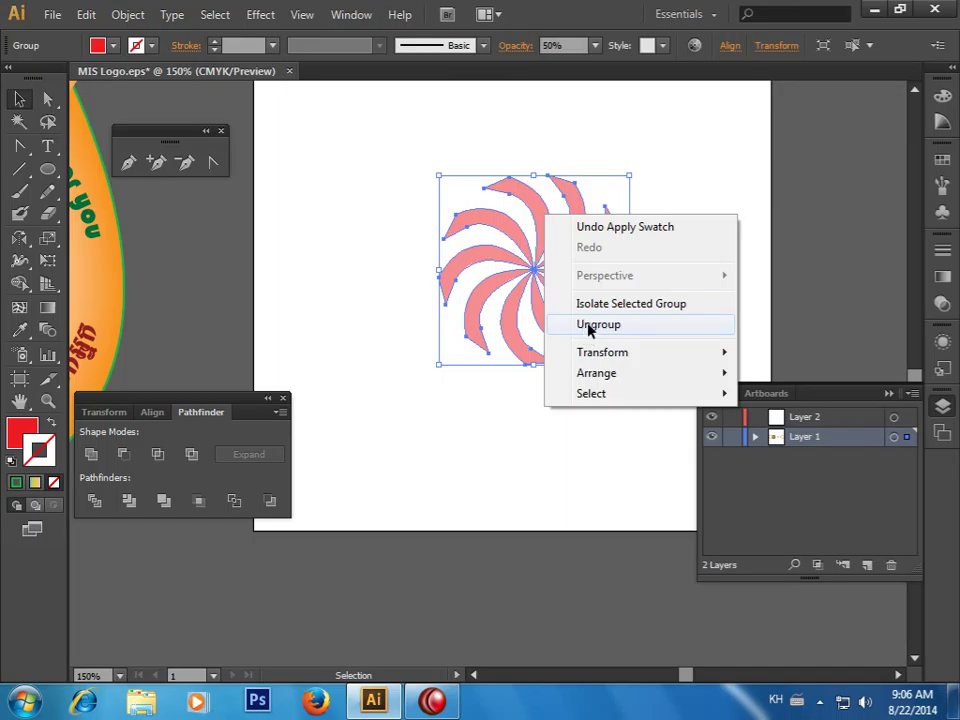
Ungroup the red swirl into blades, test rotating one, and launch Calculator
click(589, 328)
click(542, 240)
click(570, 208)
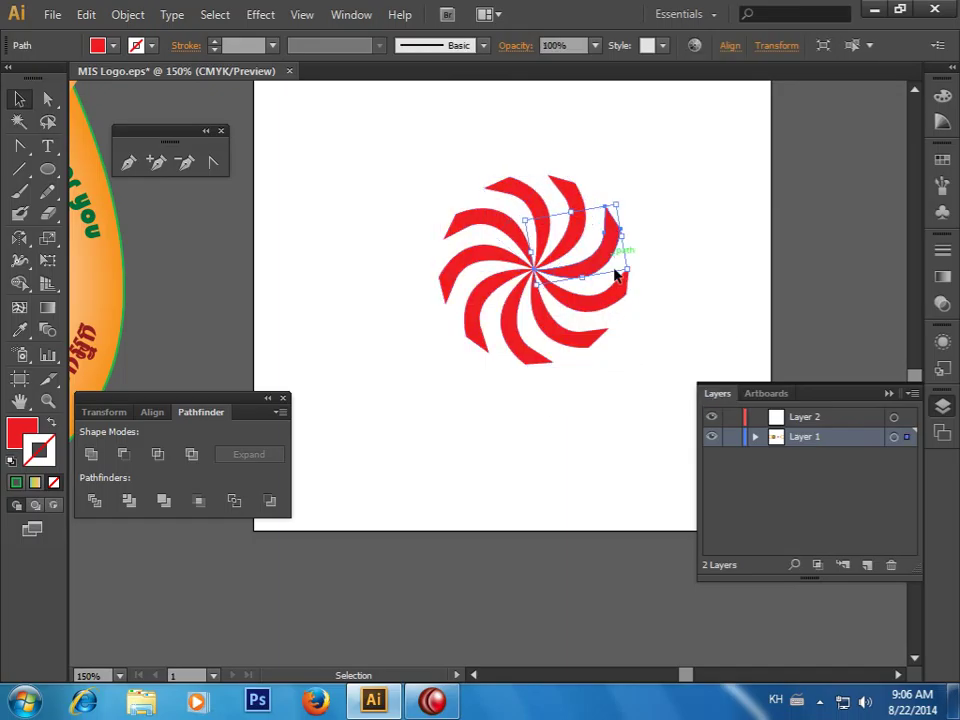
mouse_move(617, 237)
mouse_down()
mouse_move(553, 350)
mouse_move(458, 228)
mouse_up()
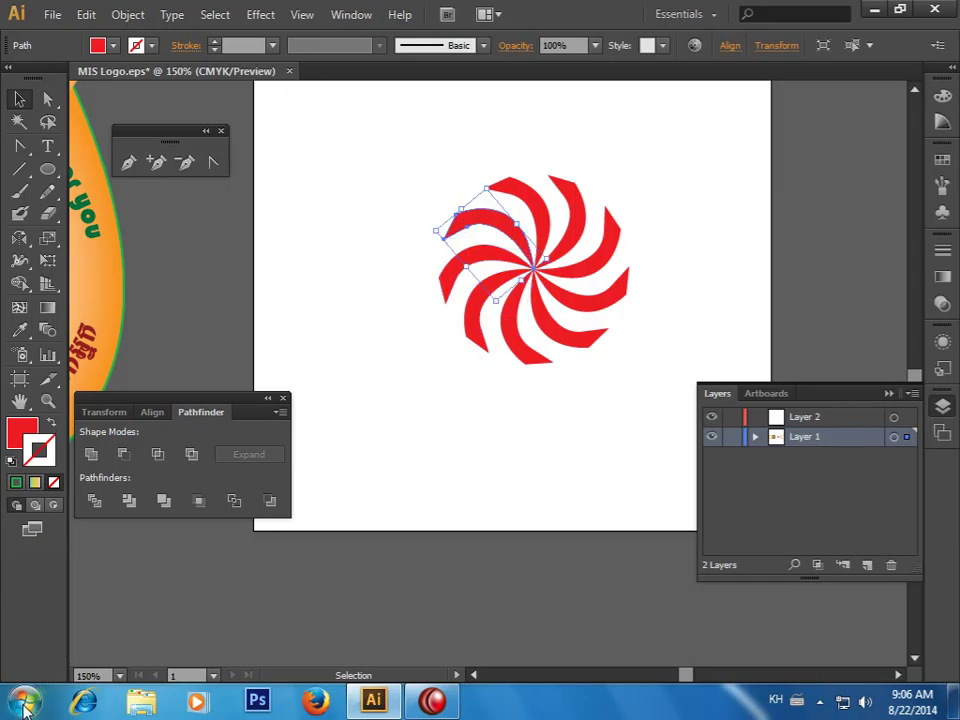
key(super)
click(83, 497)
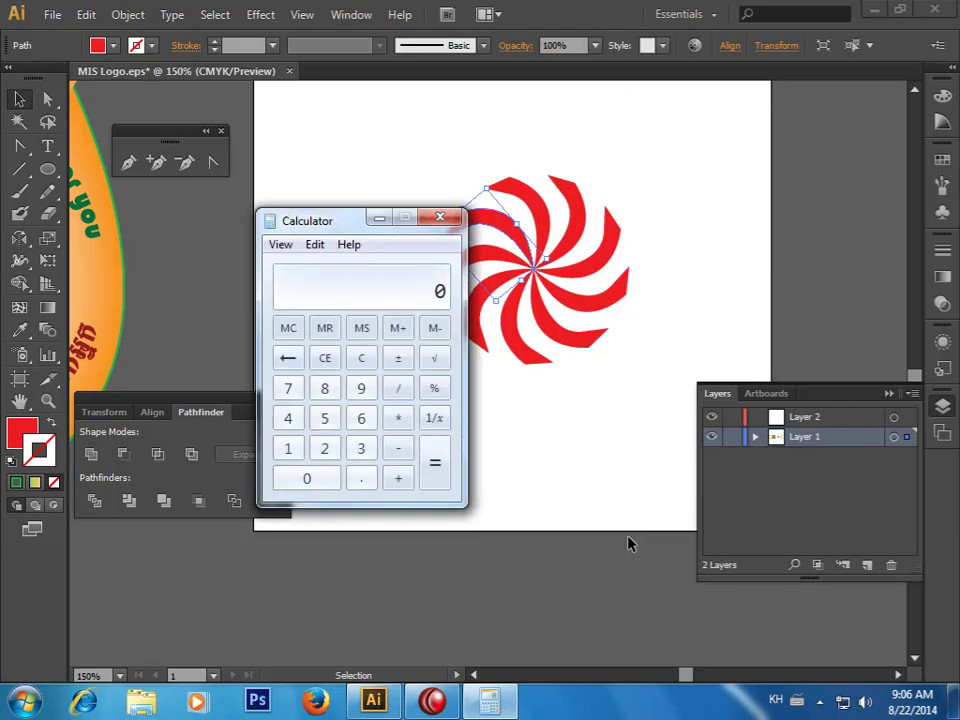
Compute 360 ÷ 9 = 40, close Calculator, and select the left-hand petals
click(361, 445)
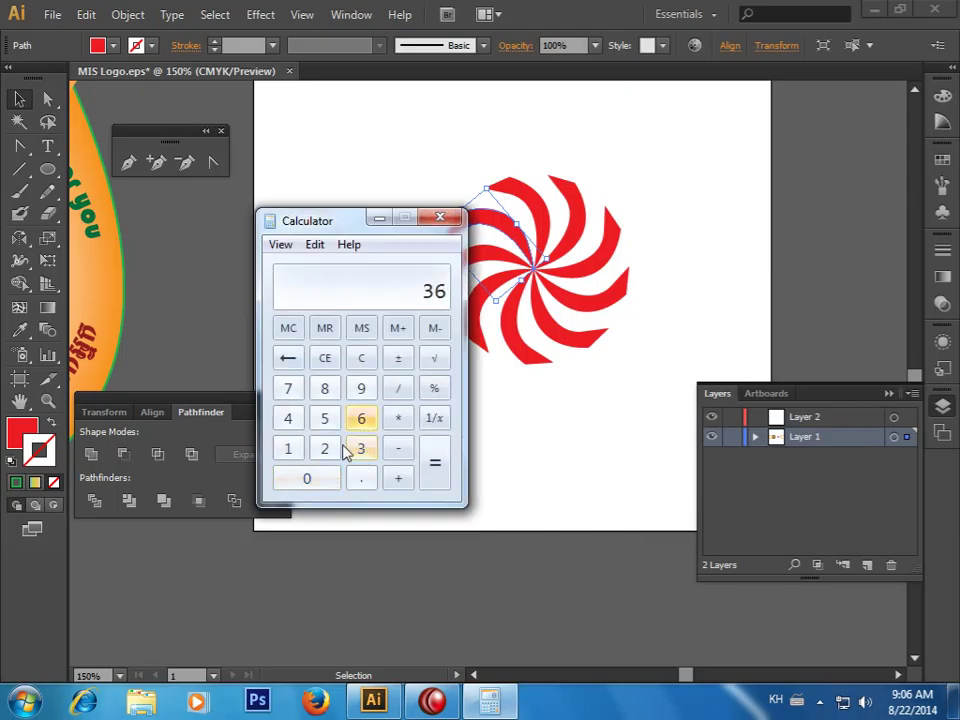
click(315, 477)
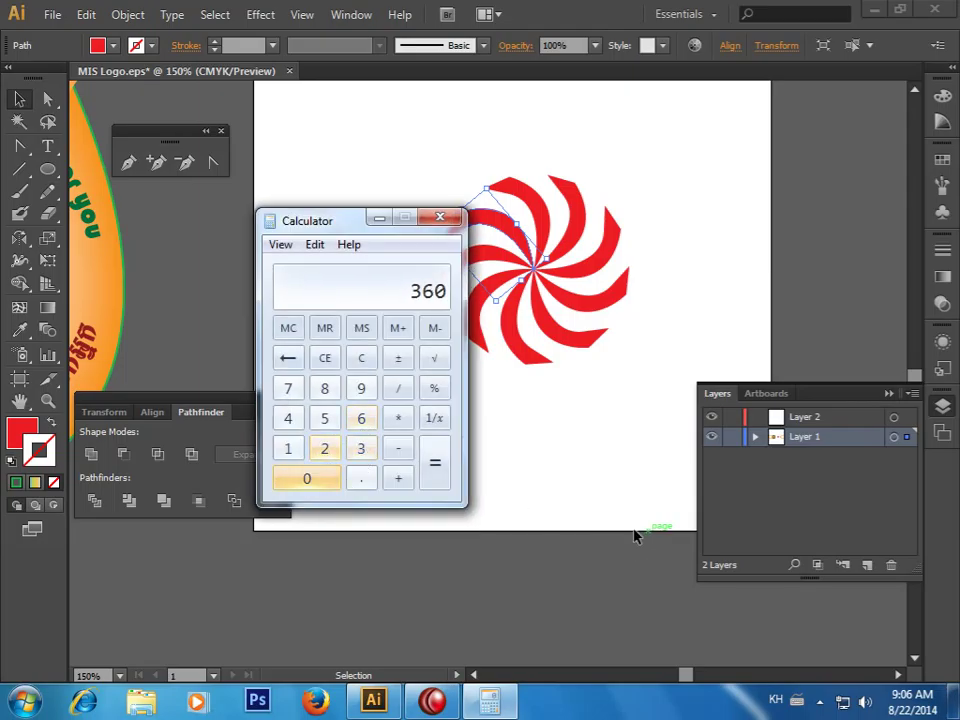
click(397, 390)
click(362, 390)
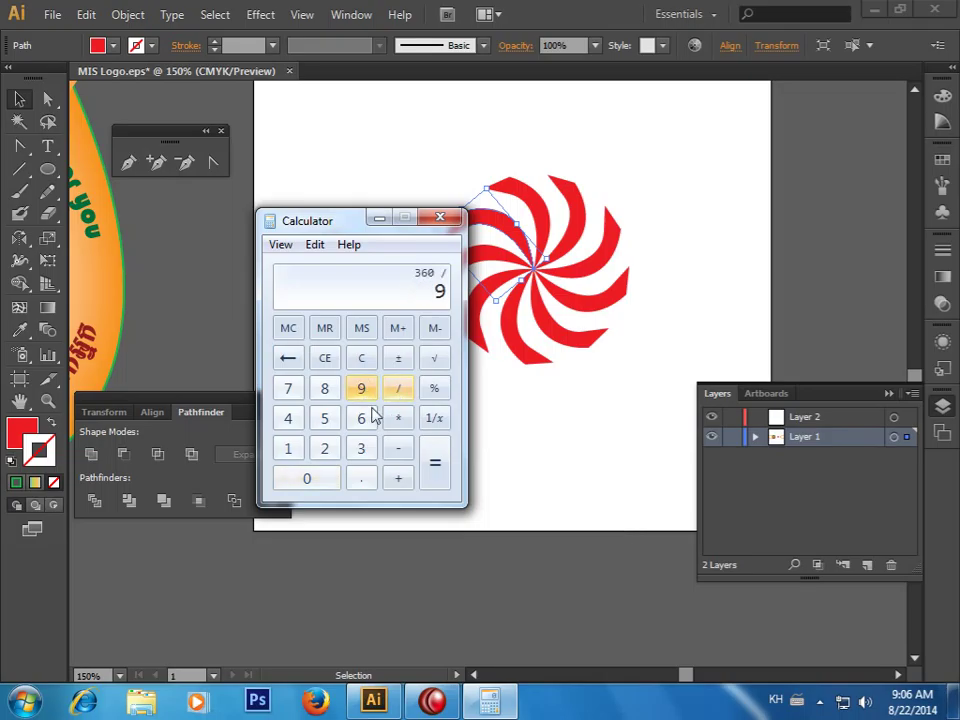
click(438, 465)
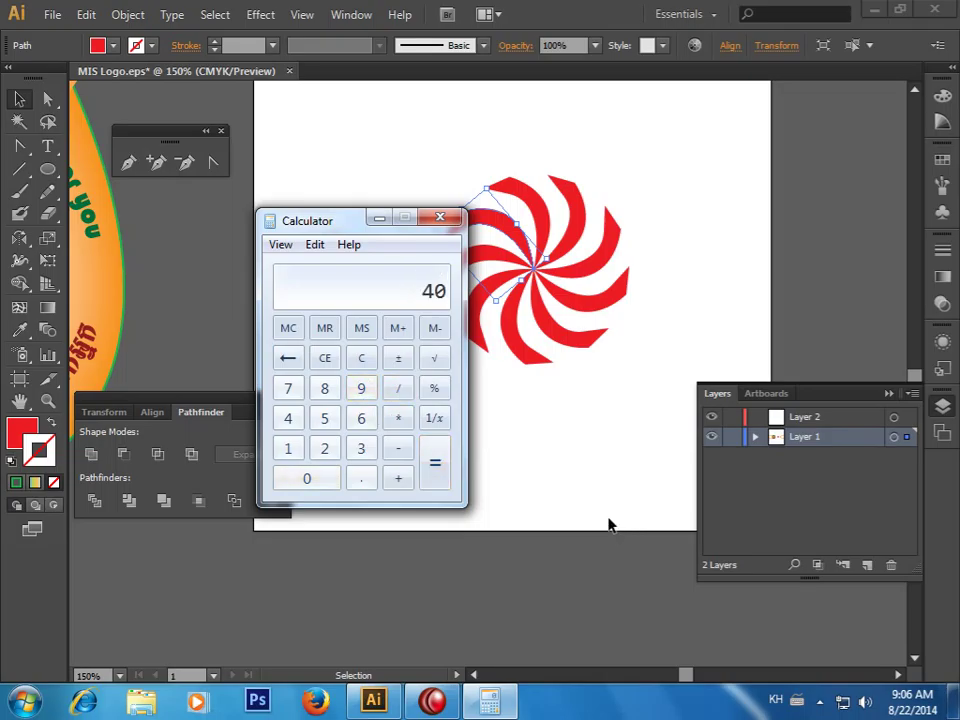
click(440, 217)
drag(388, 214, 514, 343)
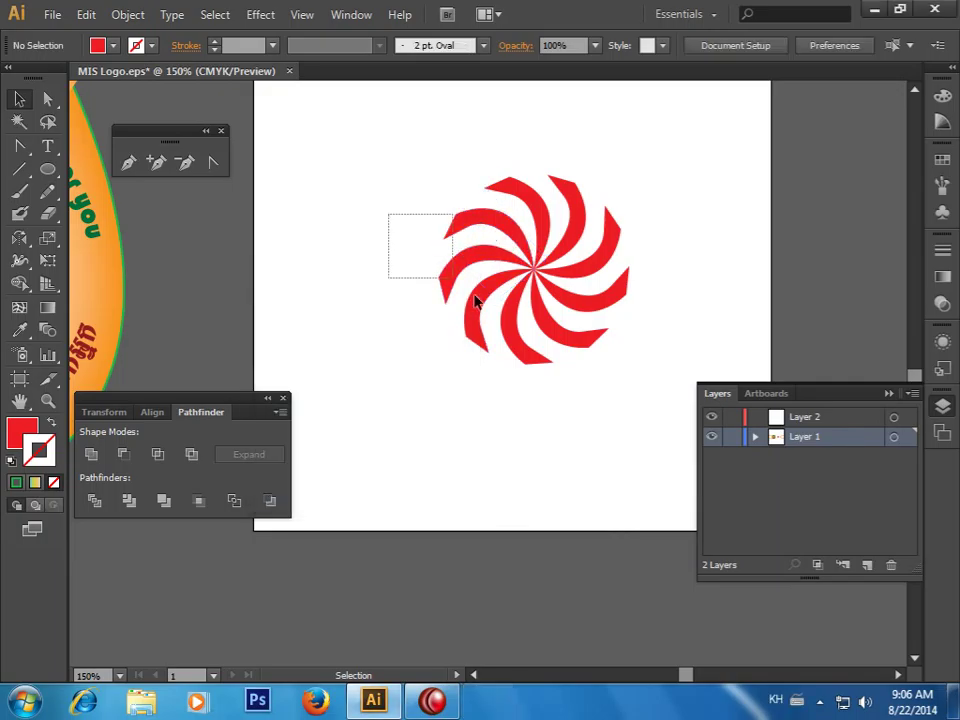
Delete every petal but one, leaving the single remaining petal selected
key(Delete)
drag(677, 176, 585, 379)
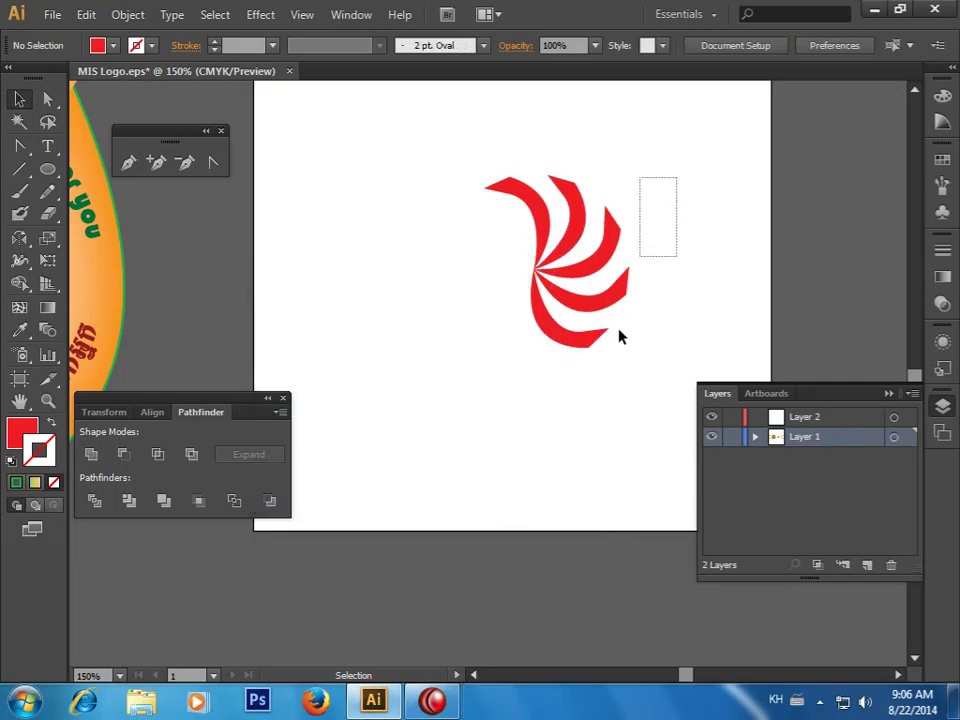
key(Delete)
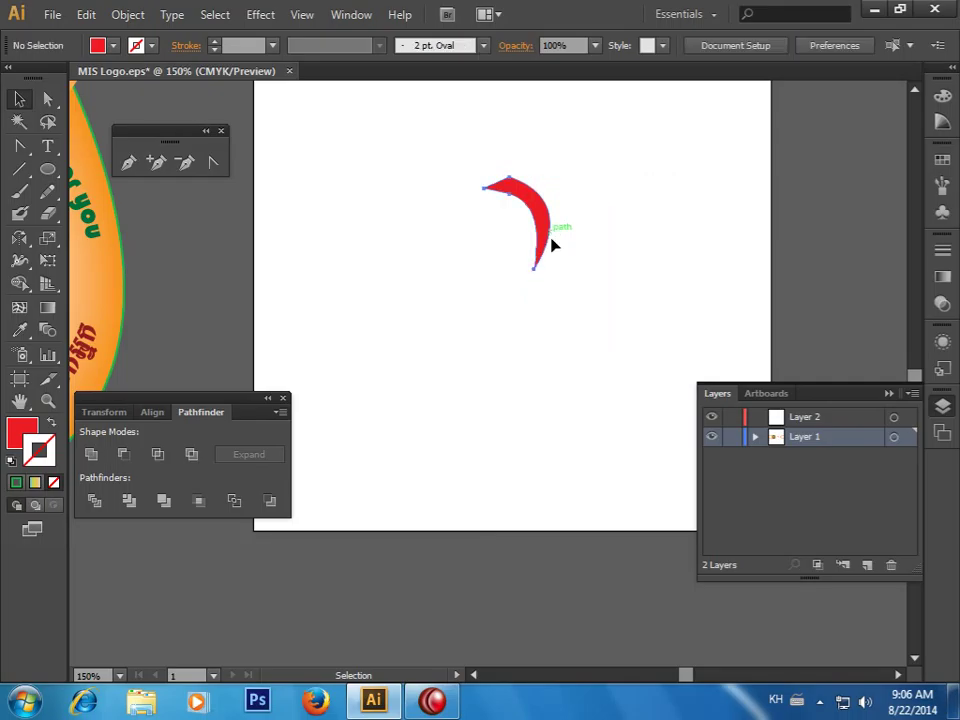
click(547, 237)
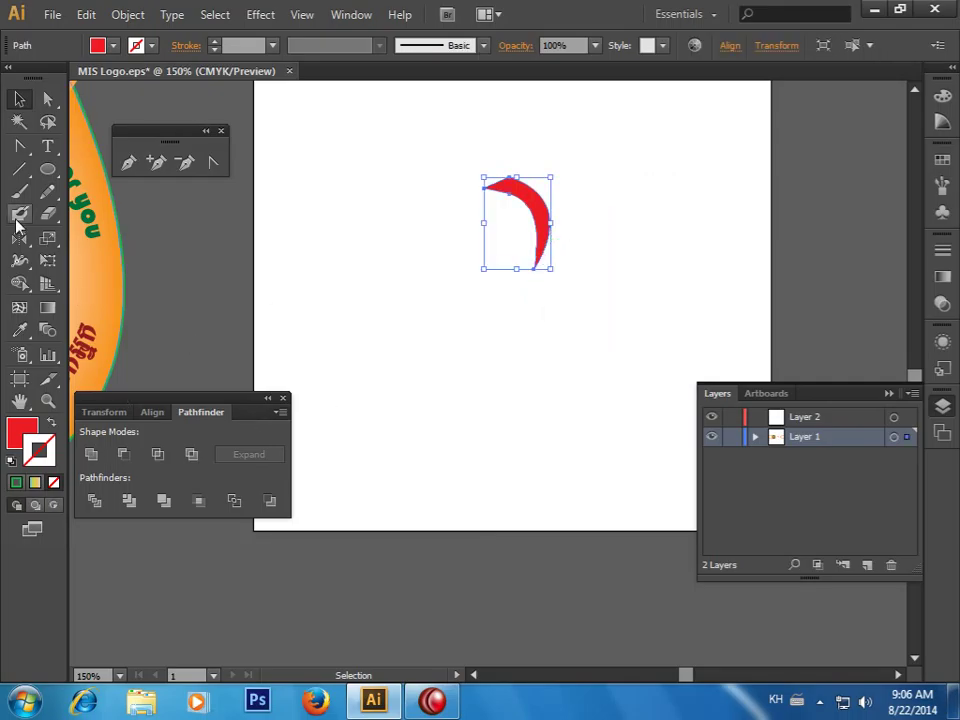
Copy the petal 40° apart around its bottom tip into nine blades, then select them all
drag(19, 239, 79, 240)
alt+click(533, 268)
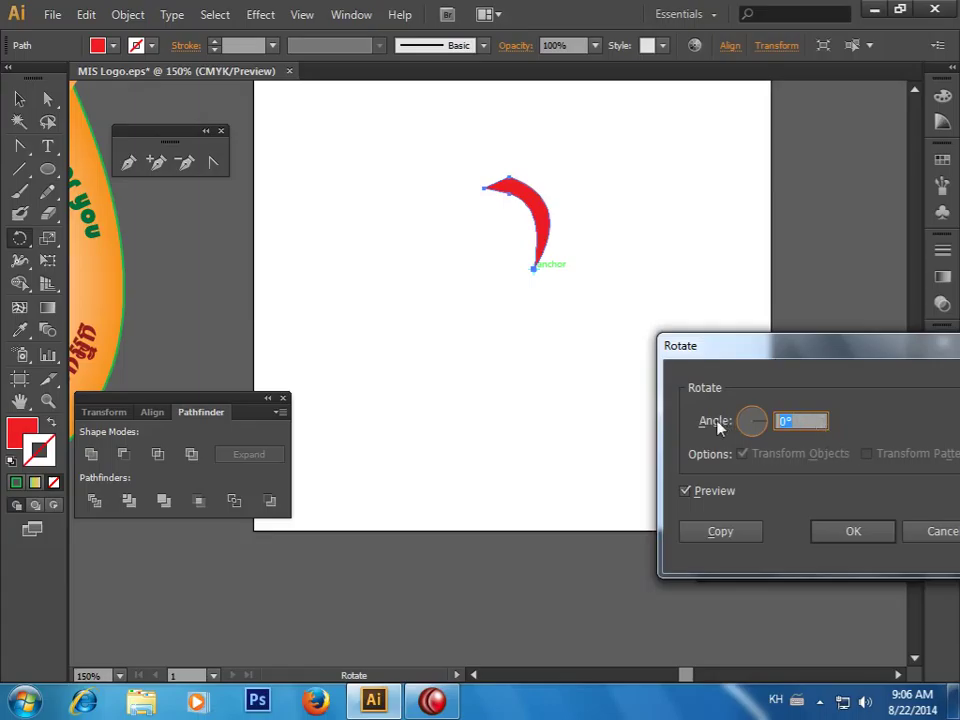
text(40)
click(715, 533)
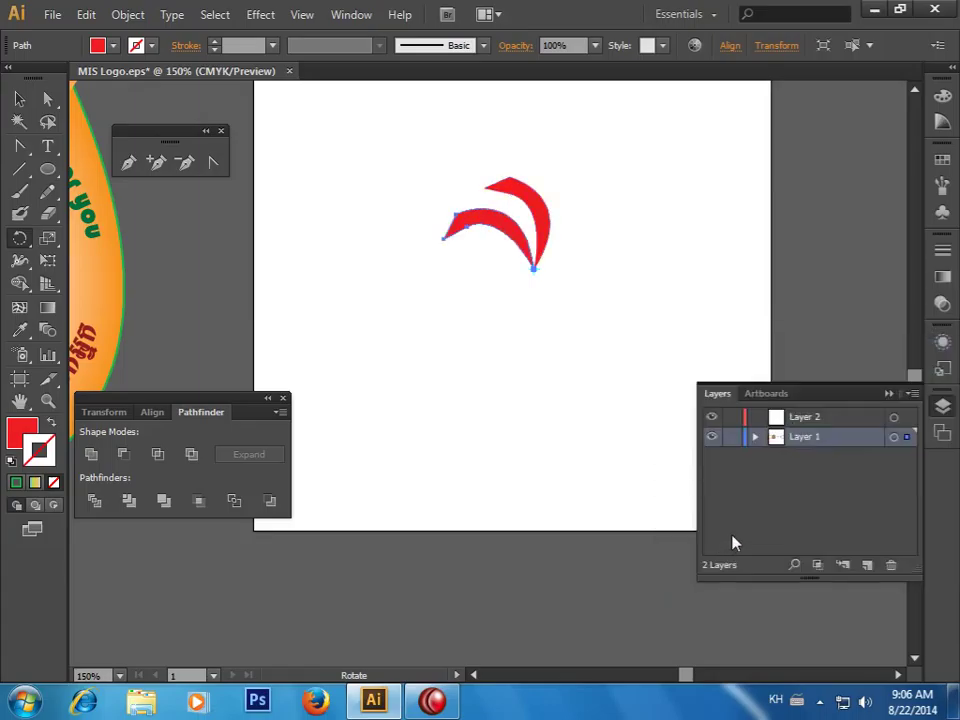
key(ctrl+d)
key(ctrl+d)
key(ctrl+d)
key(ctrl+d)
key(ctrl+d)
key(ctrl+d)
key(ctrl+d)
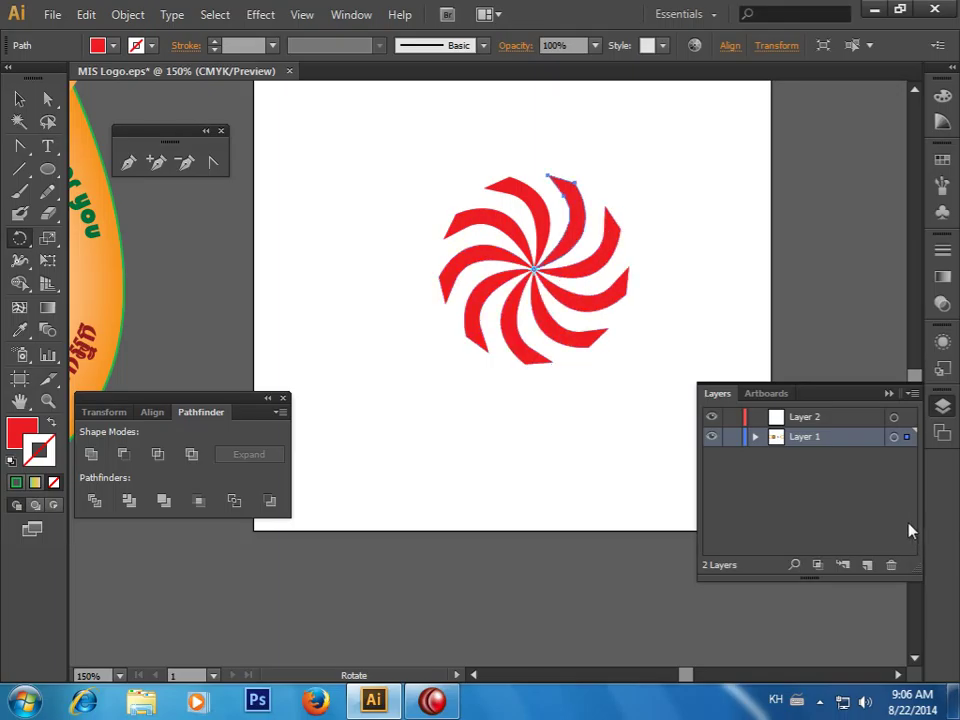
click(19, 99)
drag(425, 172, 611, 413)
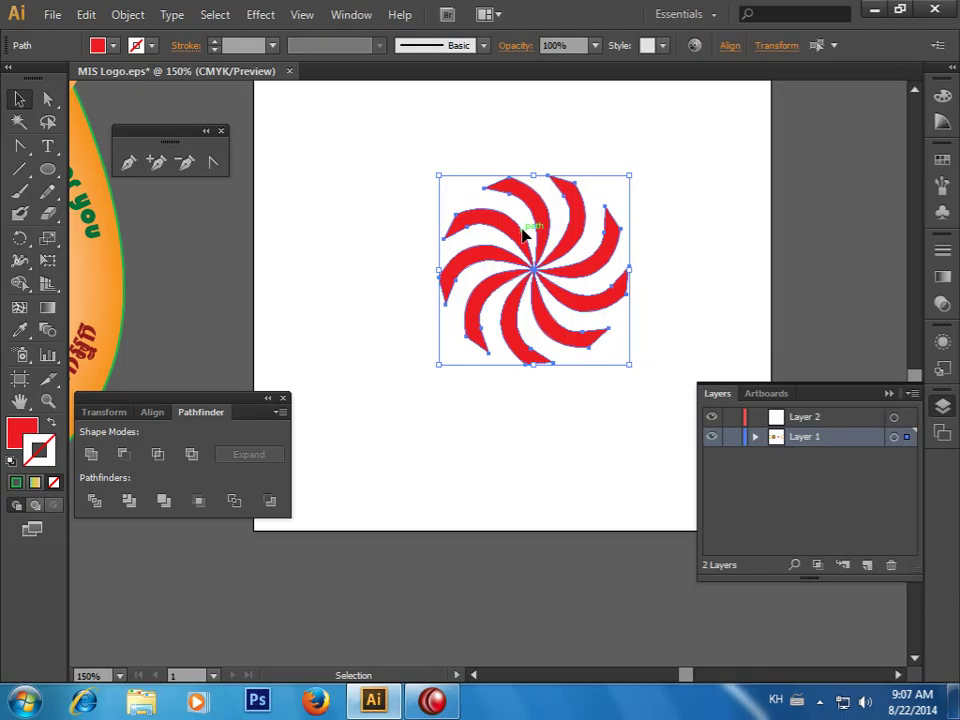
drag(690, 199, 544, 306)
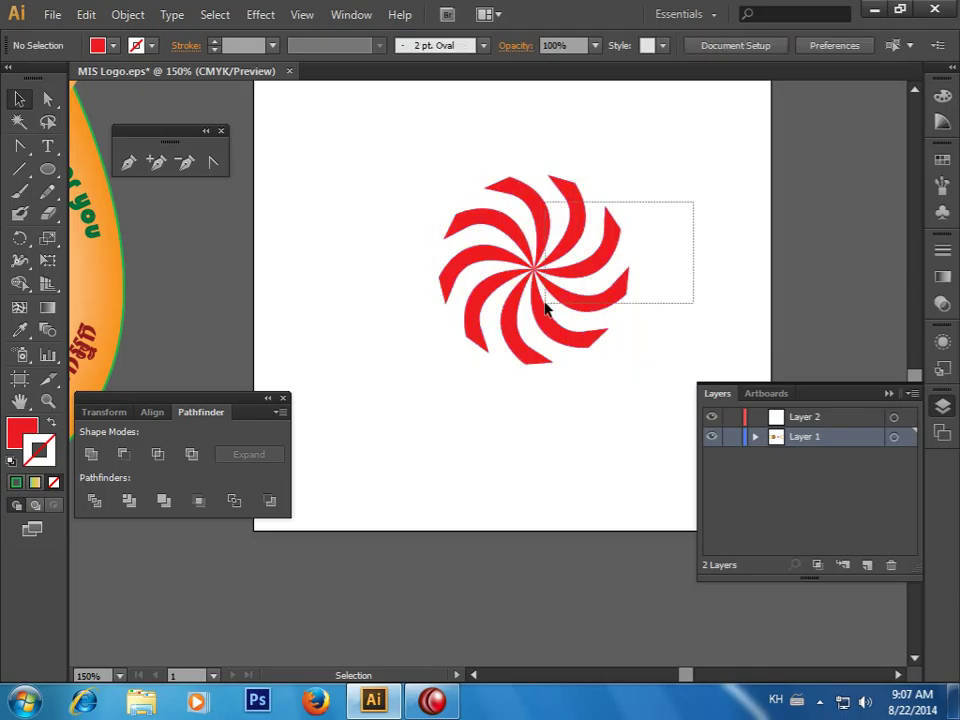
drag(615, 450, 444, 225)
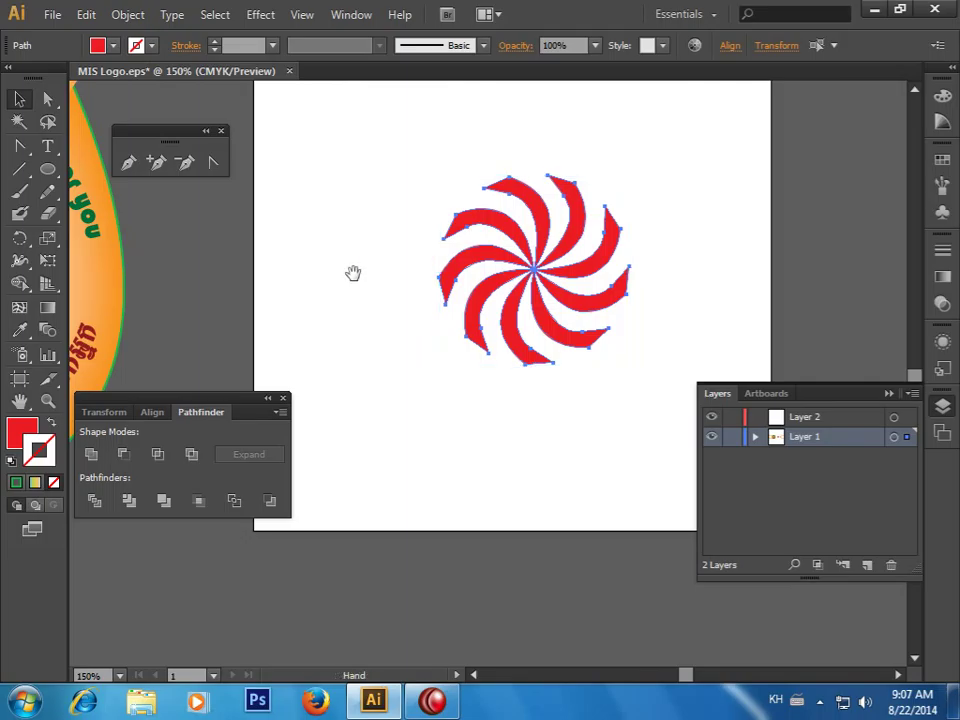
drag(354, 272, 799, 317)
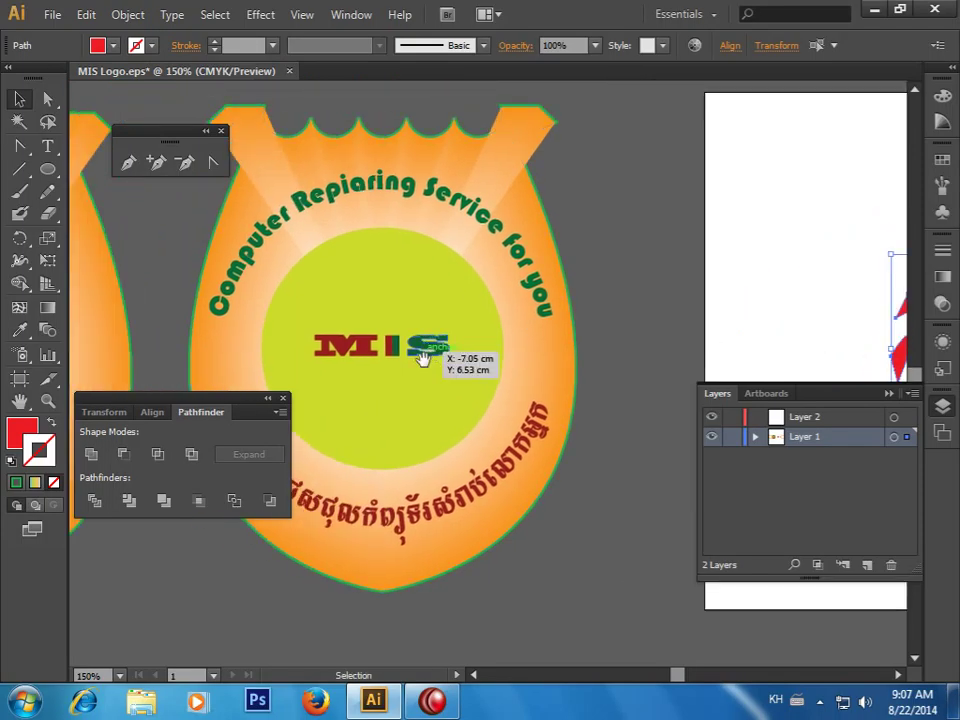
click(420, 370)
click(402, 349)
click(360, 347)
click(354, 347)
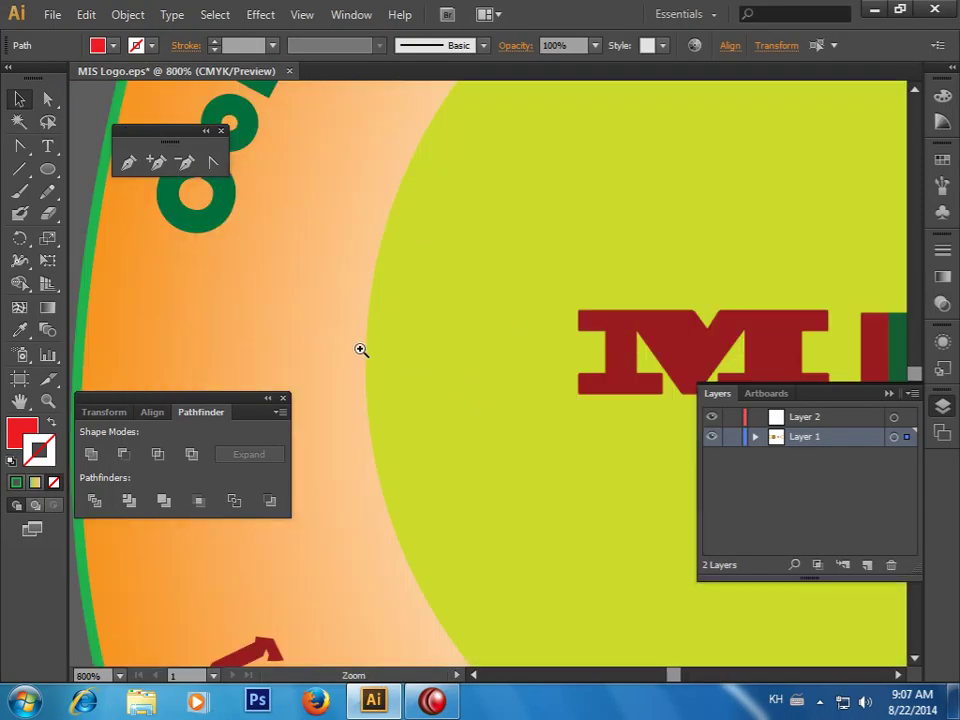
alt+click(507, 337)
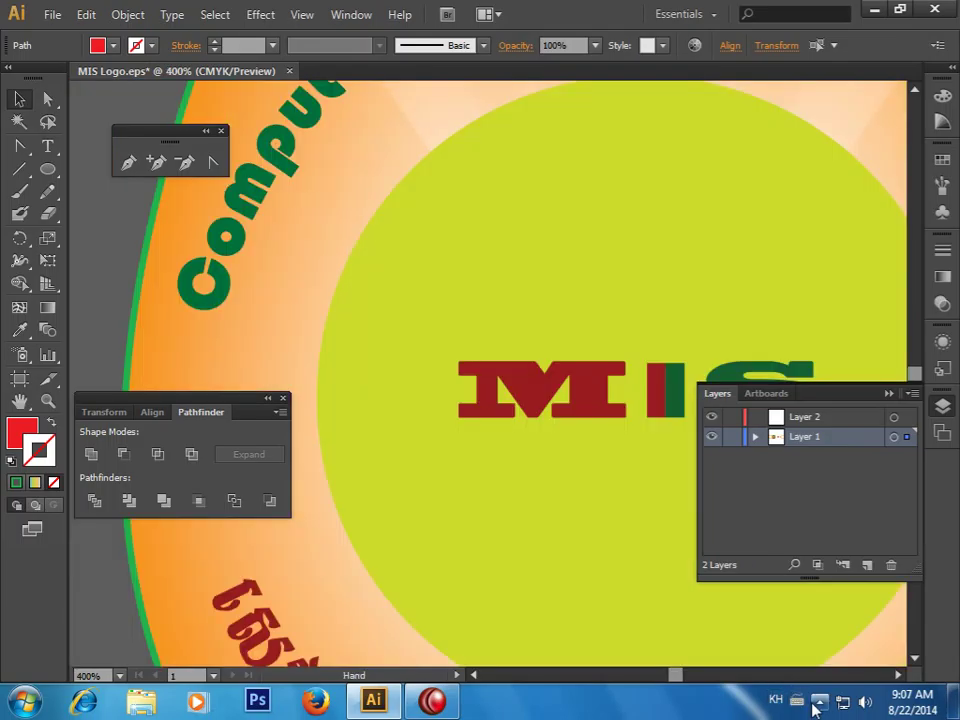
click(818, 702)
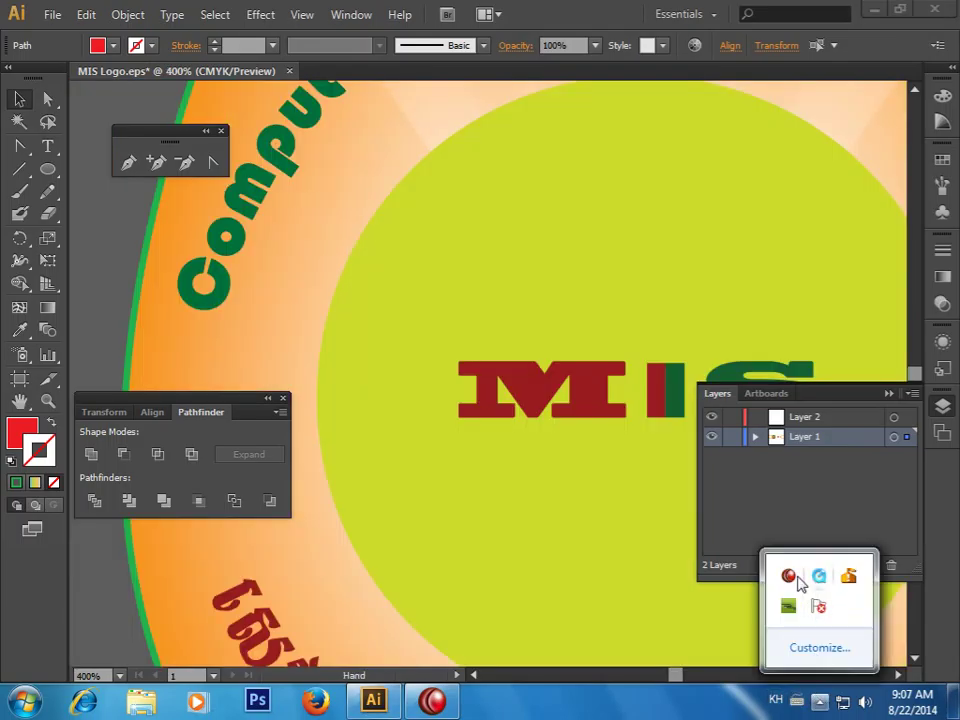
click(788, 577)
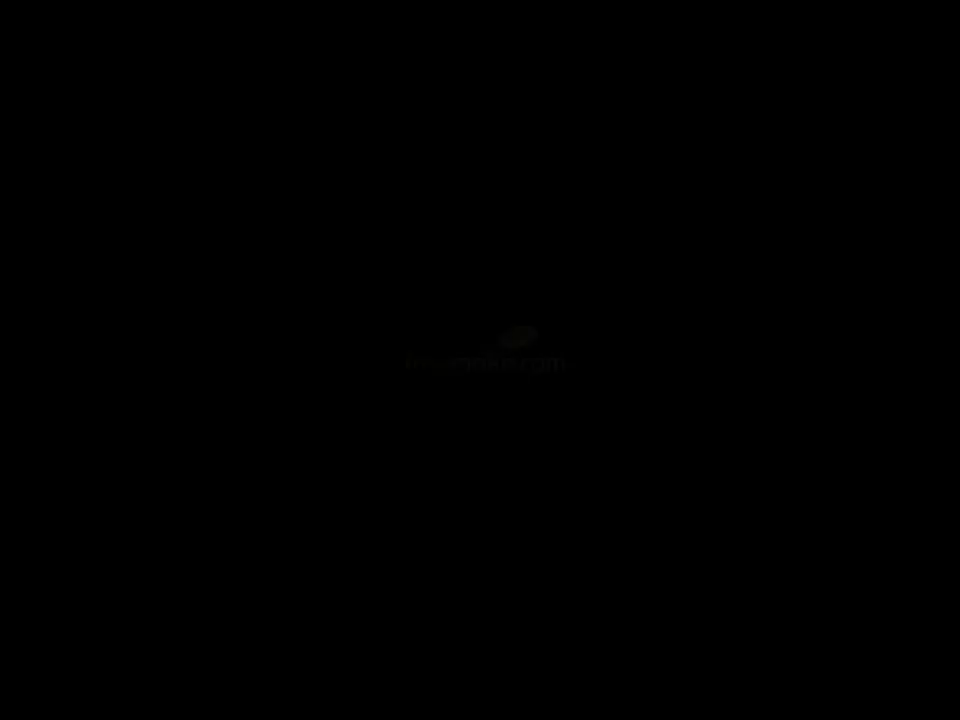